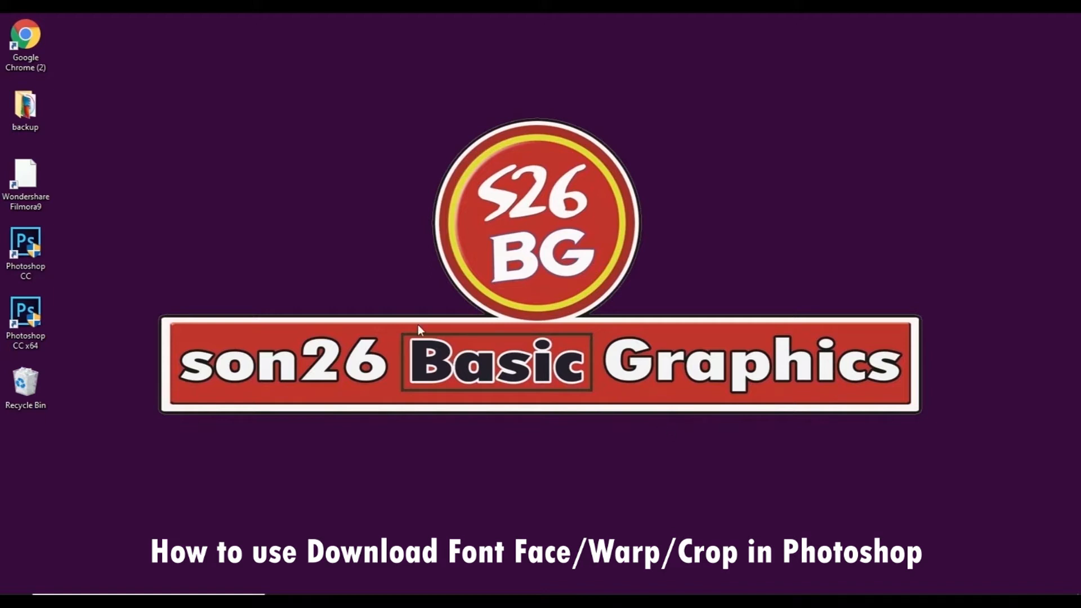
double_click(31, 45)
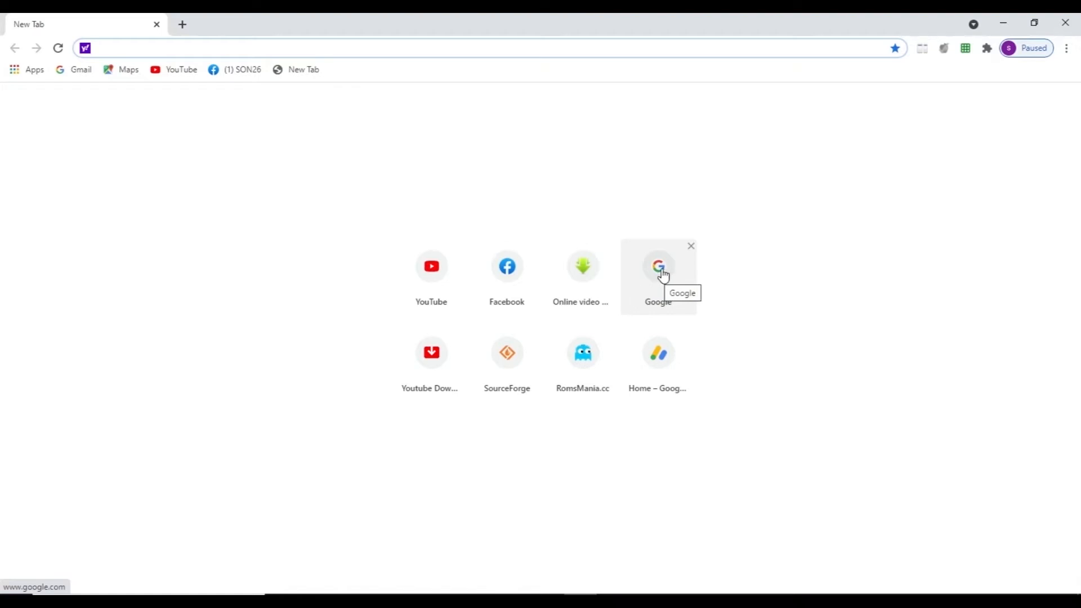
click(663, 275)
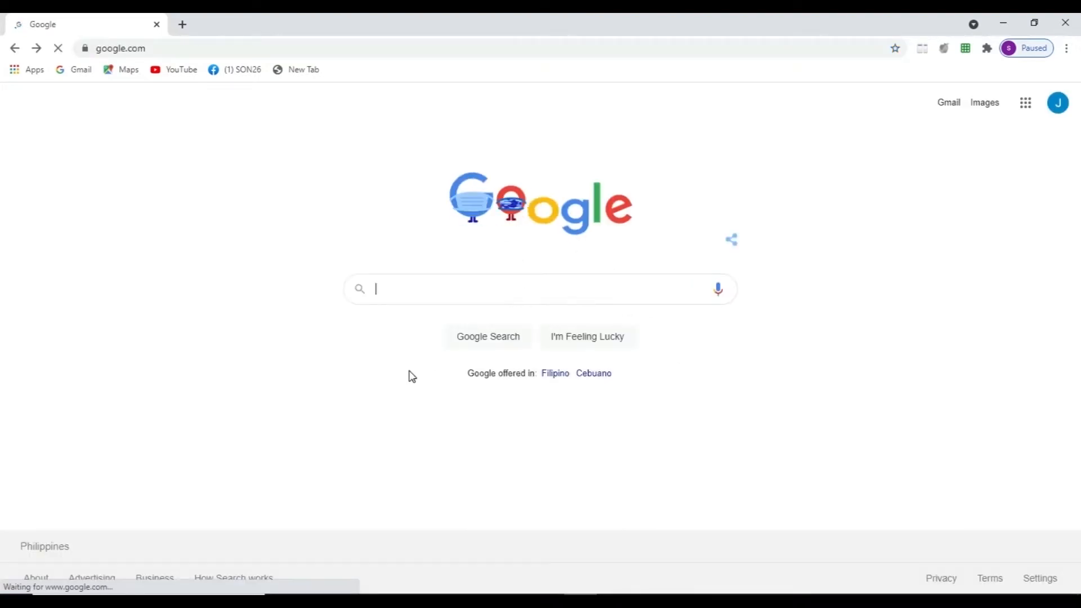
text(www.da)
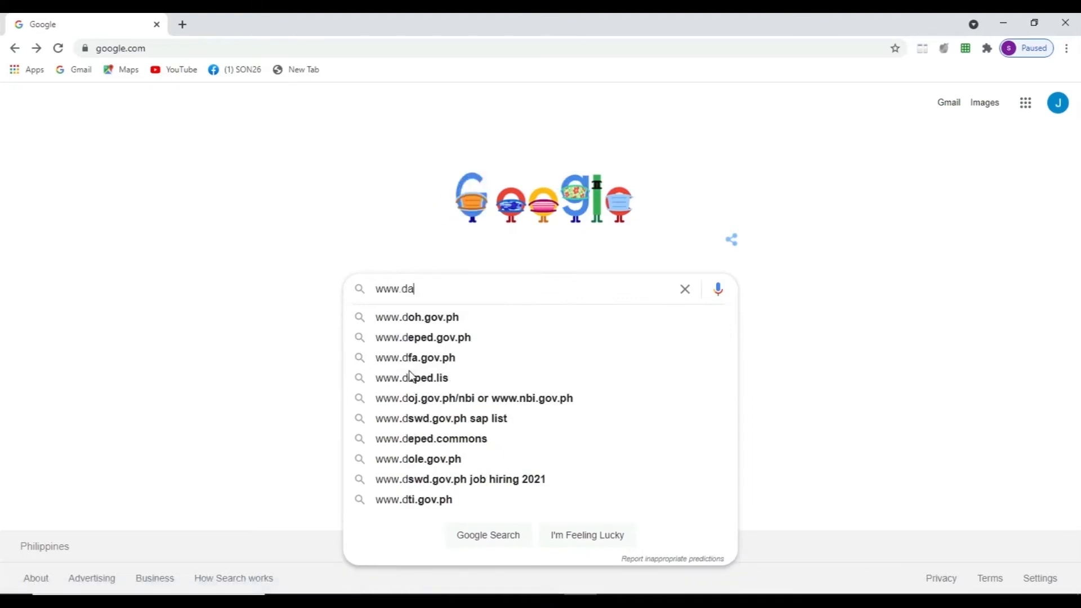
text(font.com)
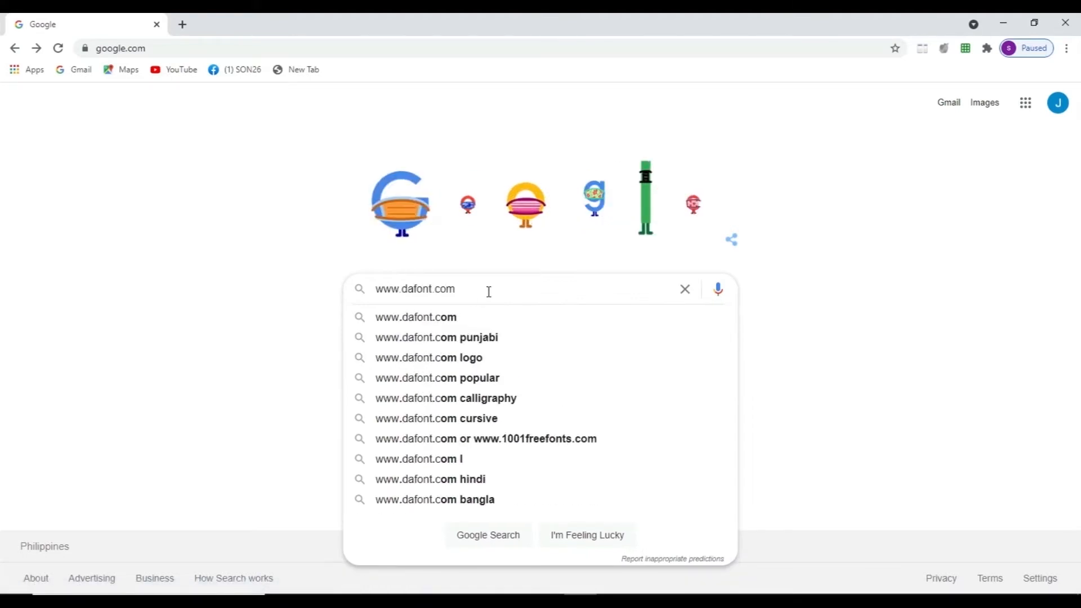
key(Return)
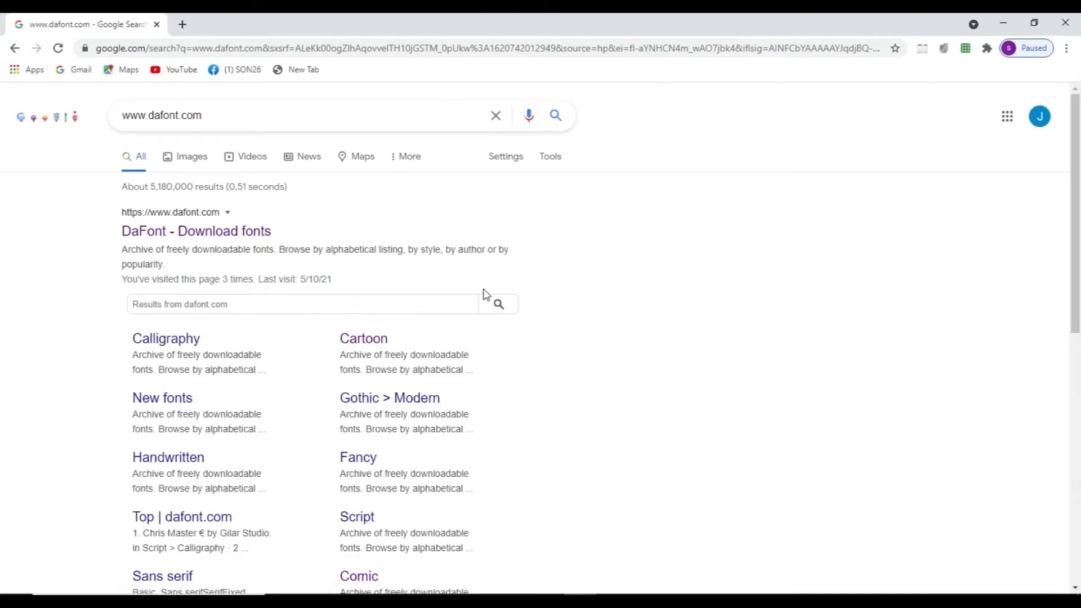
click(214, 237)
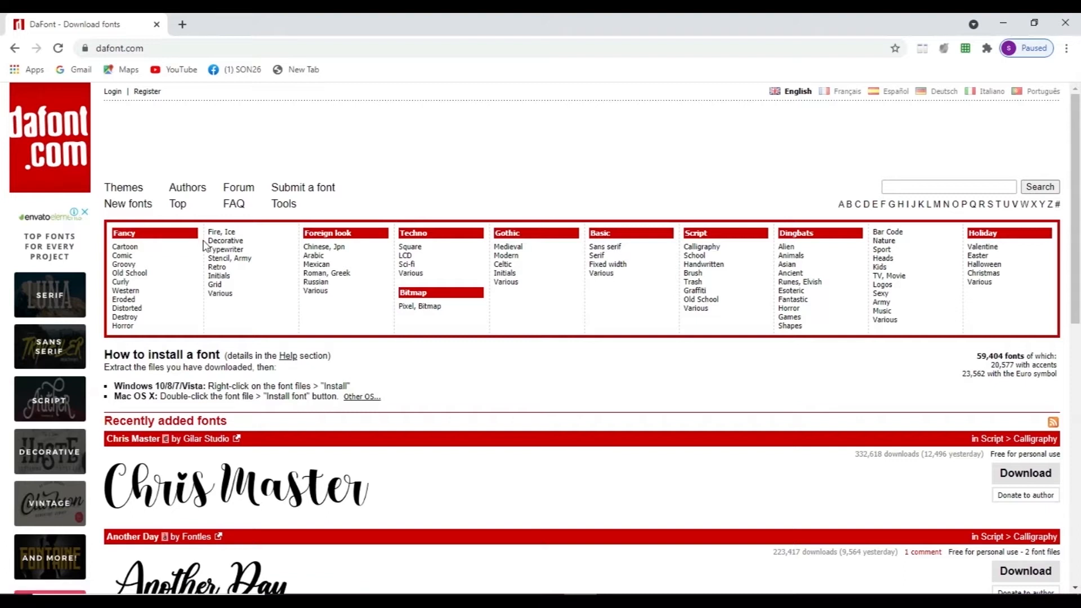
Step: Look through the recently added fonts and the theme categories on the DaFont home page
scroll(381, 234, down, 8)
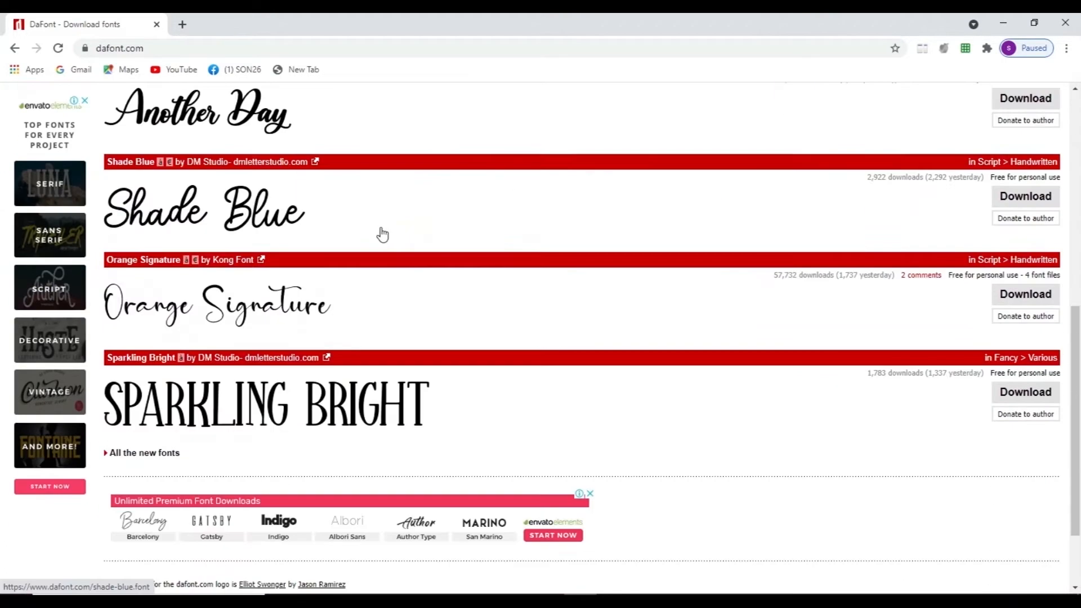
scroll(377, 231, up, 3)
scroll(367, 251, down, 1)
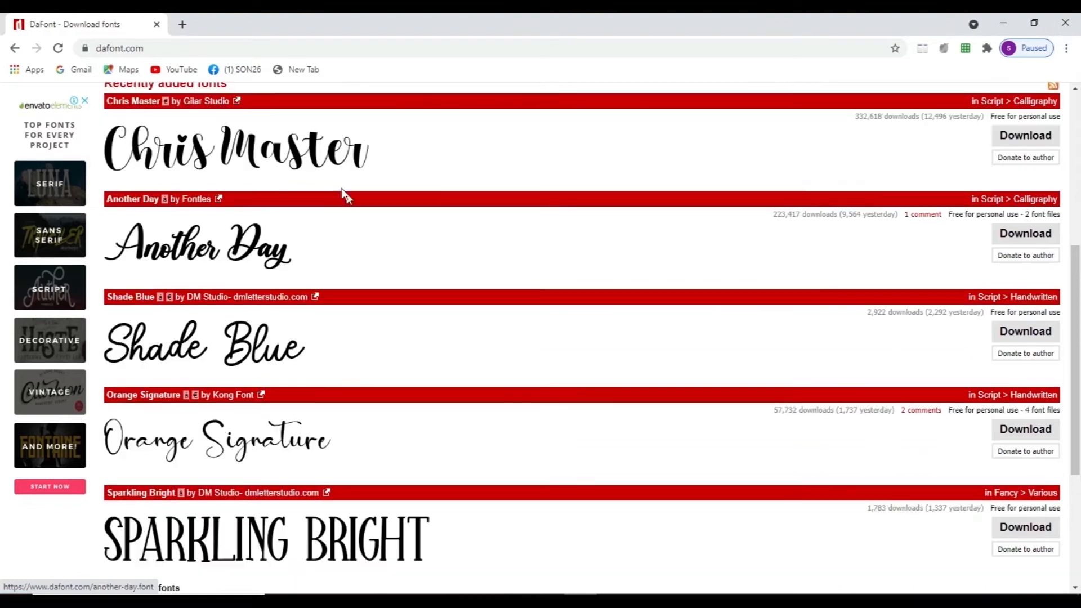
scroll(507, 361, down, 2)
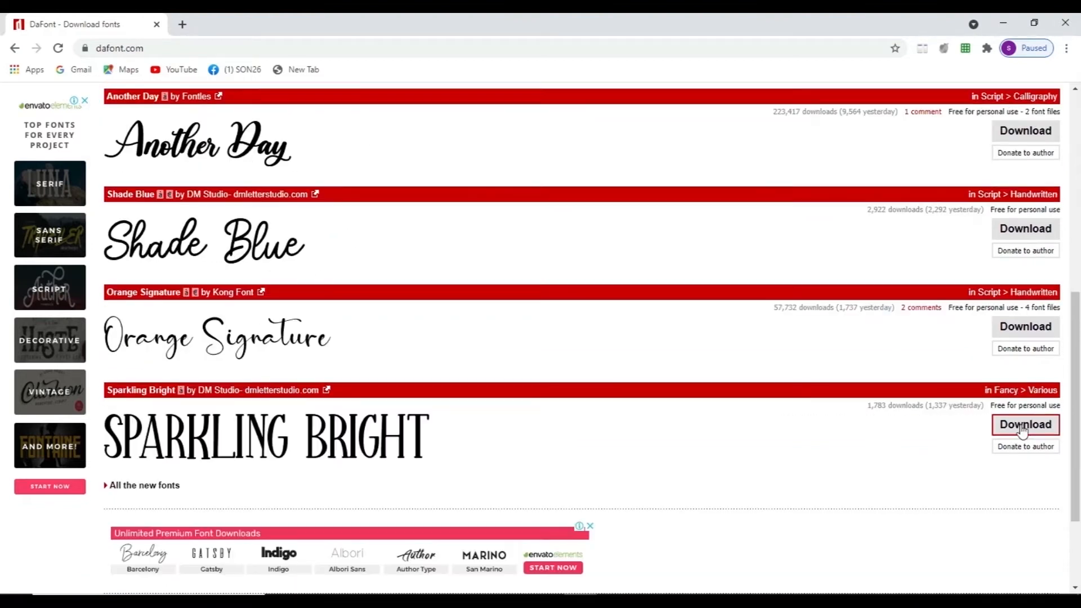
scroll(676, 273, up, 3)
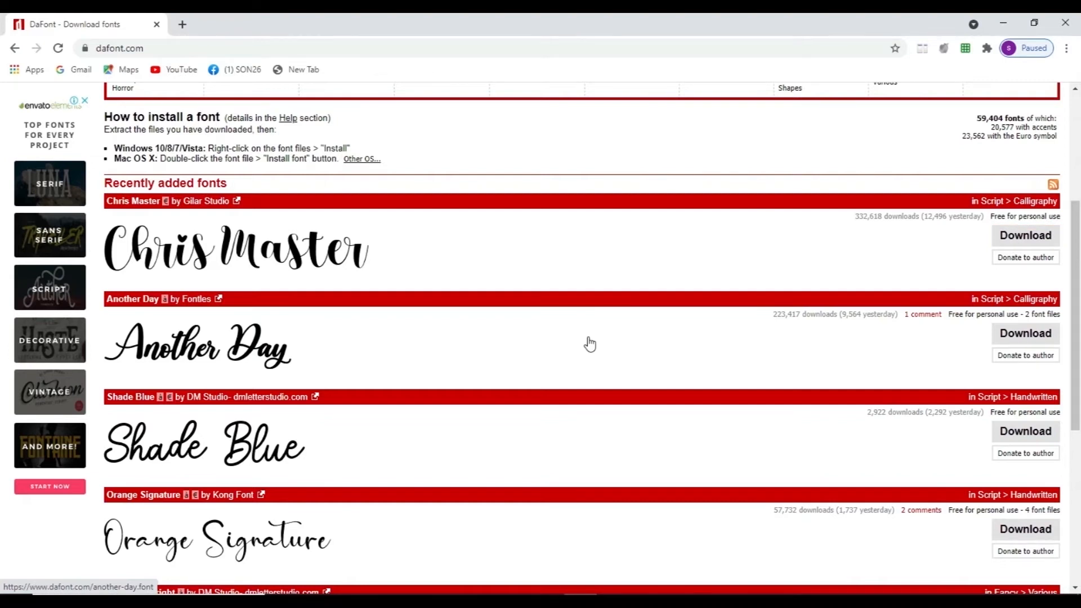
scroll(492, 389, up, 2)
scroll(492, 388, down, 1)
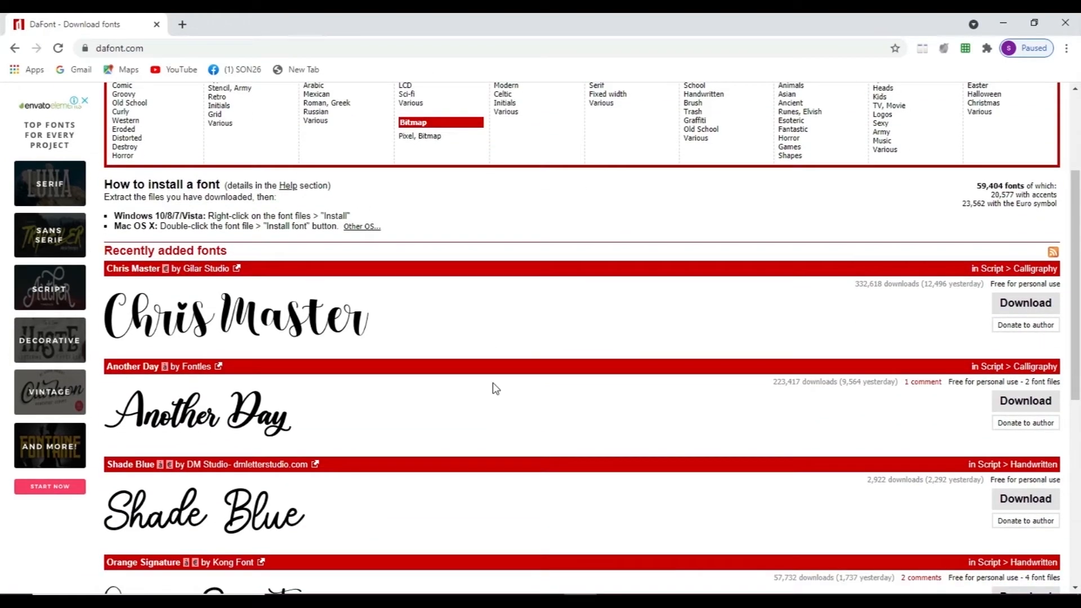
scroll(494, 388, up, 2)
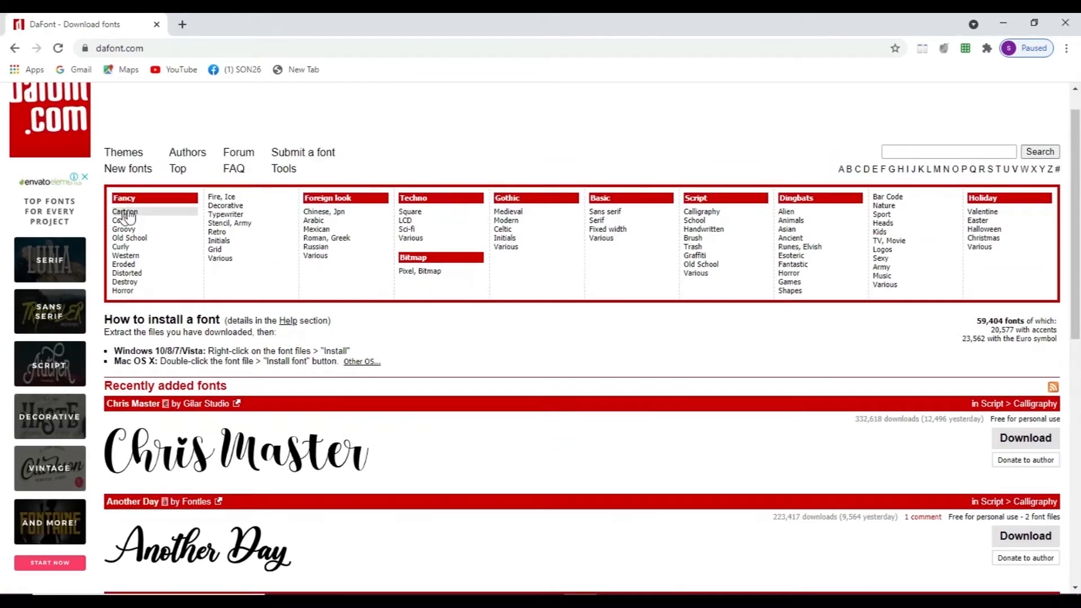
Step: Browse the fonts in the Fancy > Fire, Ice category
click(216, 197)
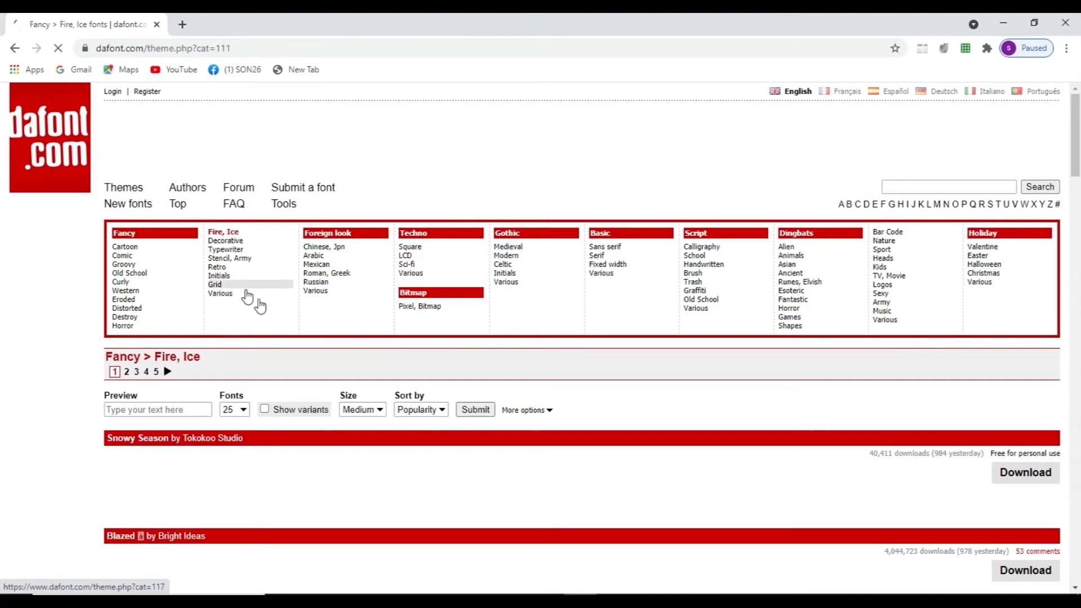
scroll(277, 372, down, 8)
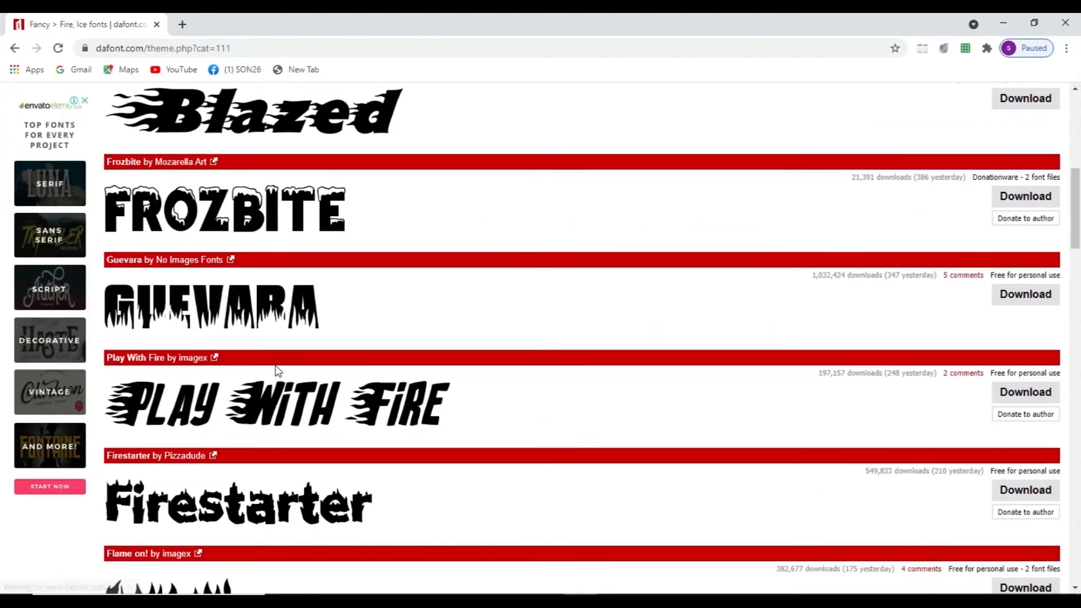
scroll(278, 372, up, 8)
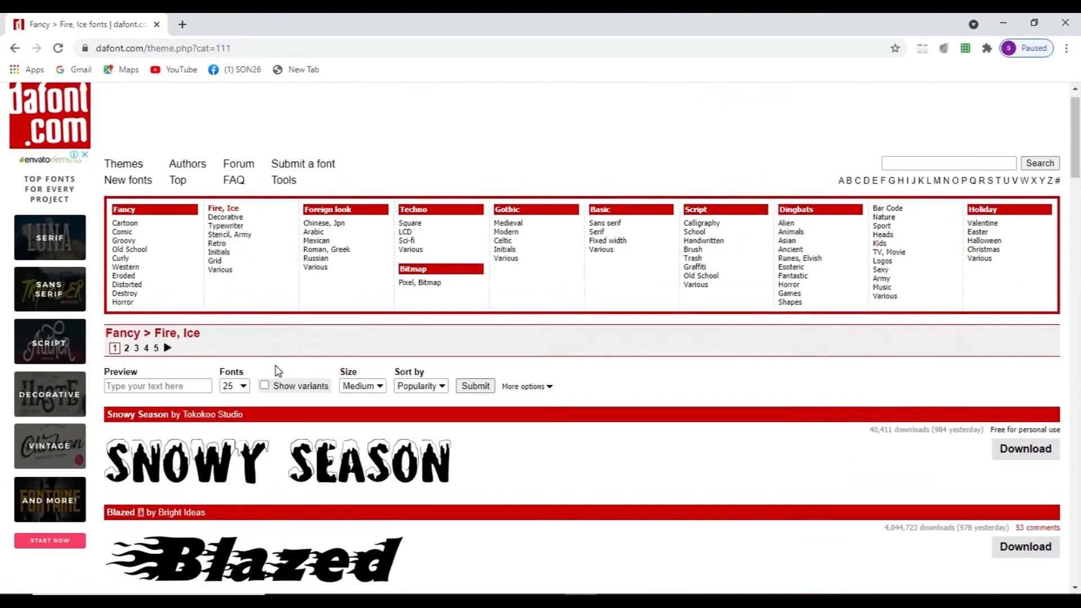
Step: Open the Fancy > Comic category and look through the fonts on its first page
click(122, 256)
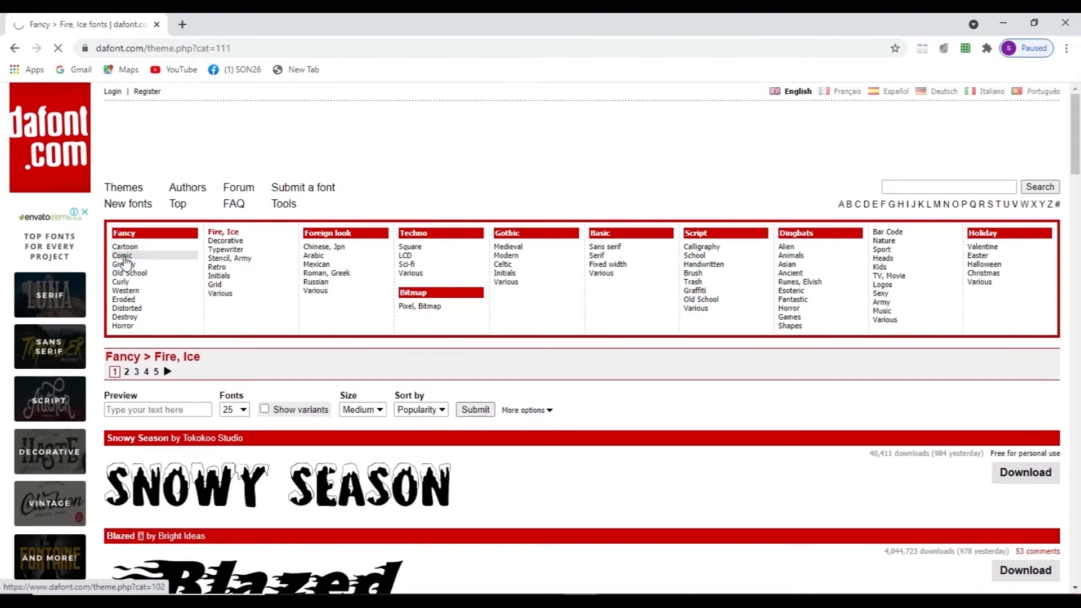
scroll(239, 318, down, 7)
scroll(237, 316, up, 2)
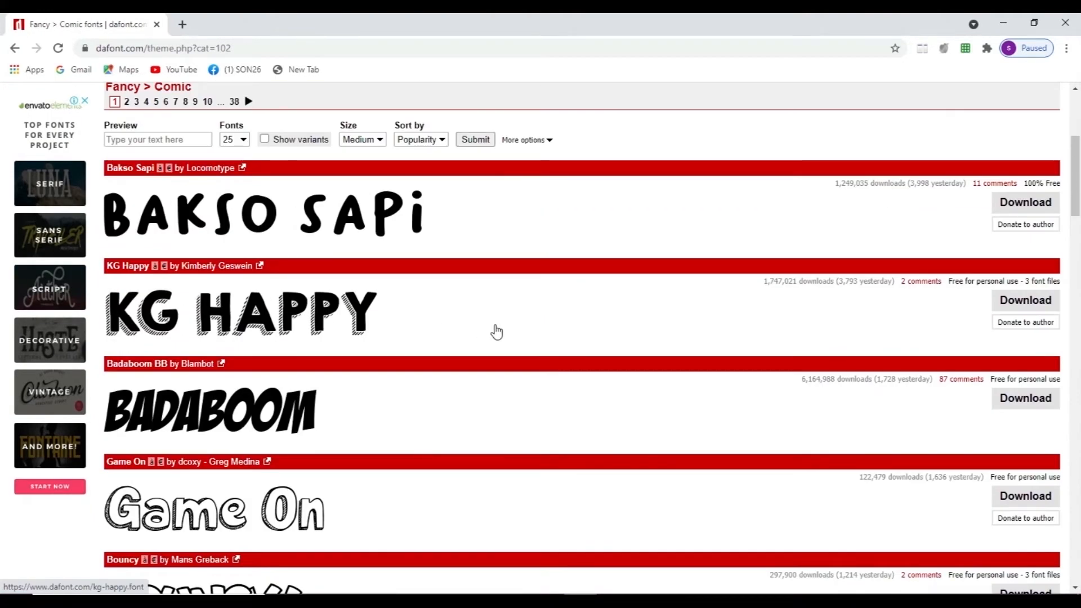
scroll(497, 332, down, 3)
scroll(497, 332, up, 2)
scroll(234, 266, down, 8)
scroll(234, 266, down, 15)
scroll(239, 282, up, 6)
scroll(238, 293, down, 10)
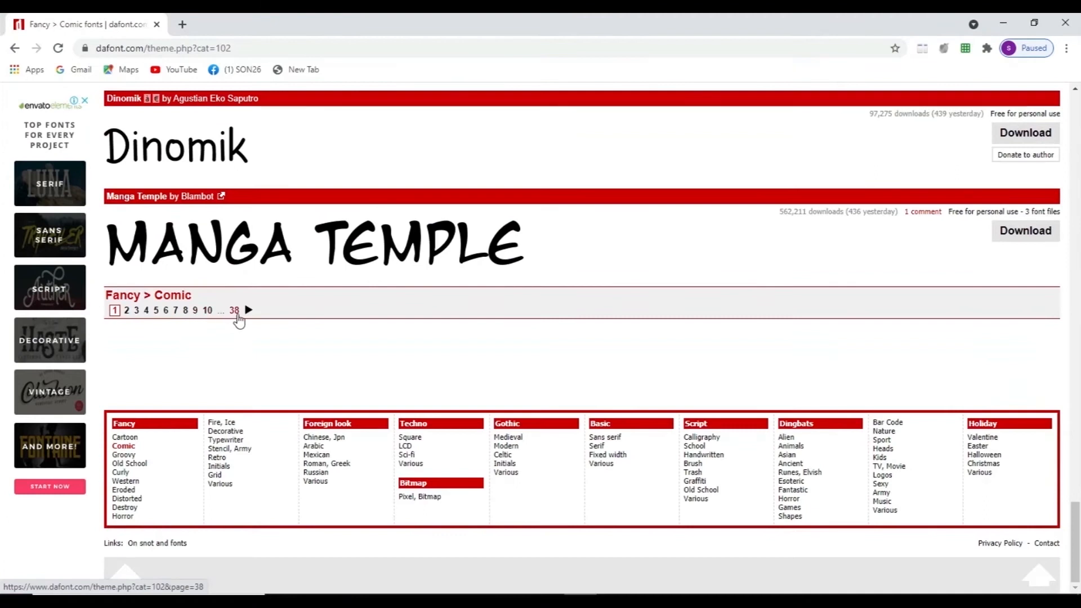
Step: Go to page 2 of the Comic fonts and download the Heroes Legend font
click(248, 309)
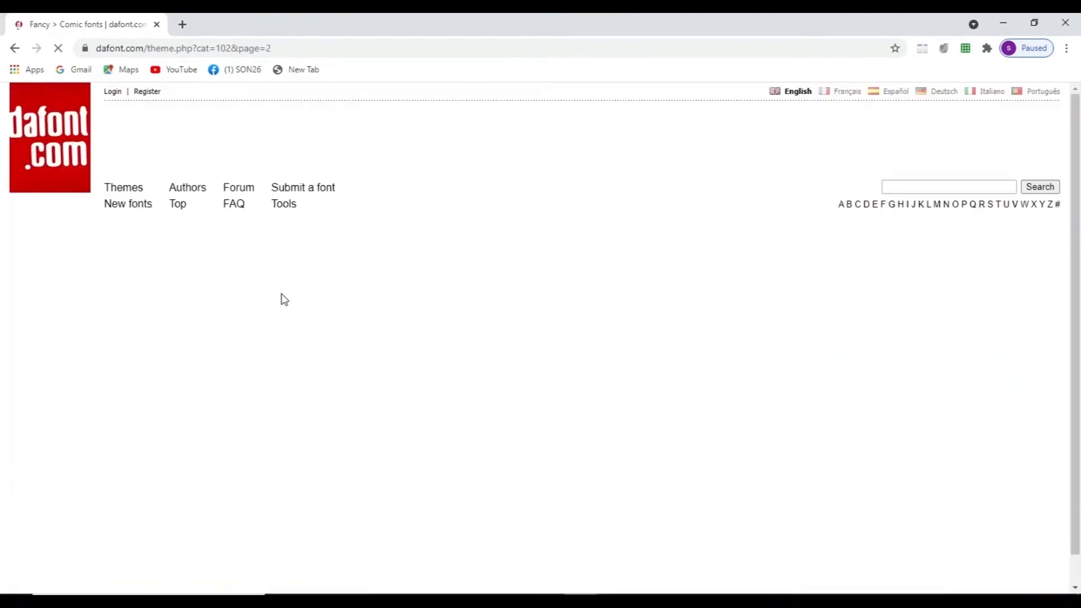
scroll(284, 299, down, 15)
scroll(228, 414, down, 20)
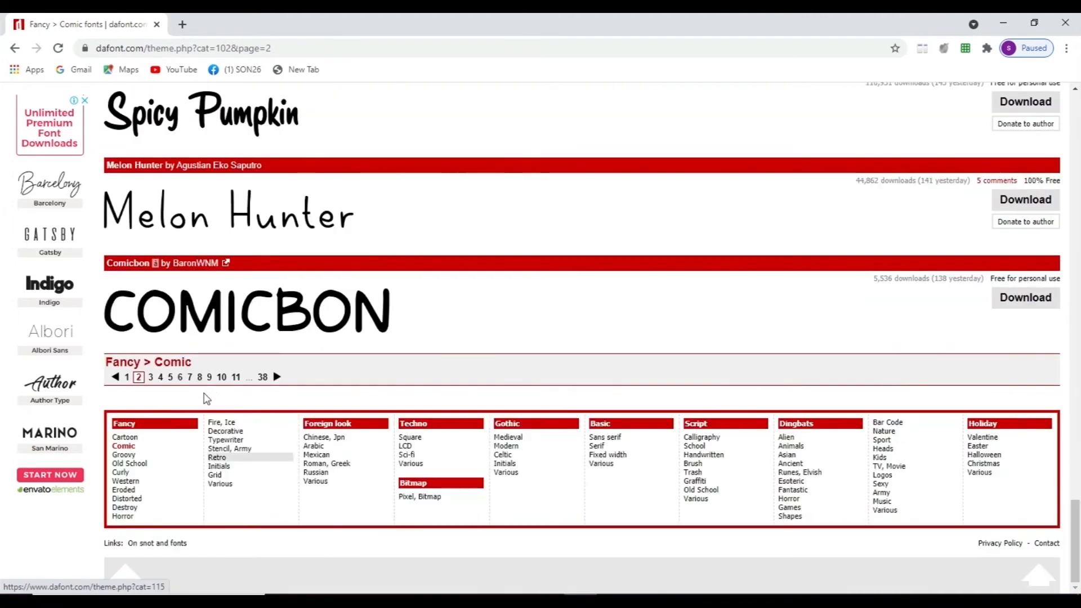
scroll(362, 358, up, 20)
scroll(365, 360, up, 10)
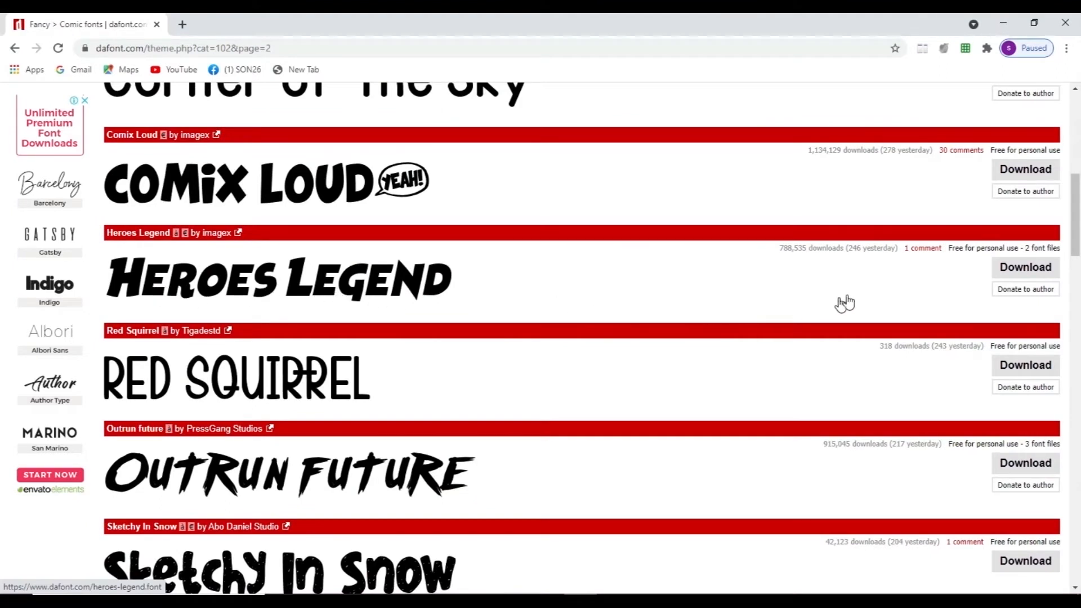
click(1016, 276)
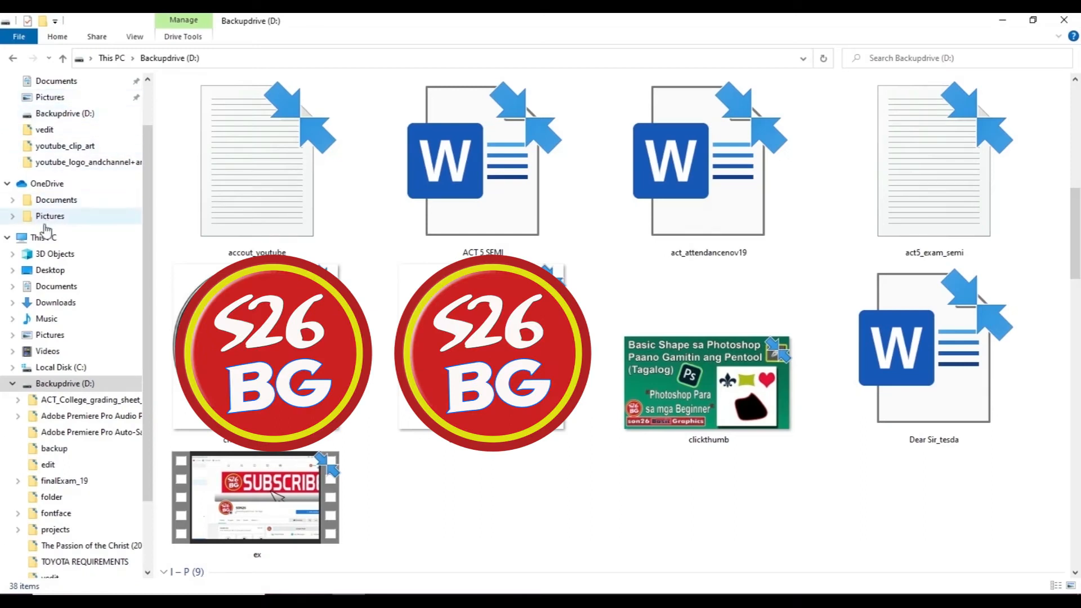
Step: Copy the heroes_legend archive from the Downloads folder and paste it onto the desktop
scroll(58, 168, up, 1)
click(62, 99)
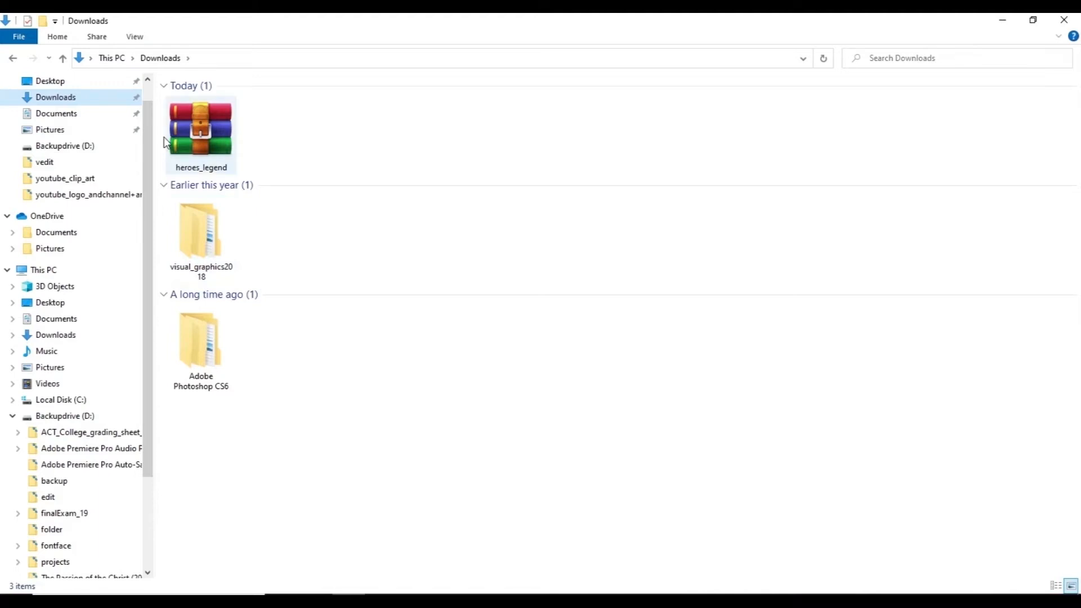
click(214, 146)
right_click(211, 140)
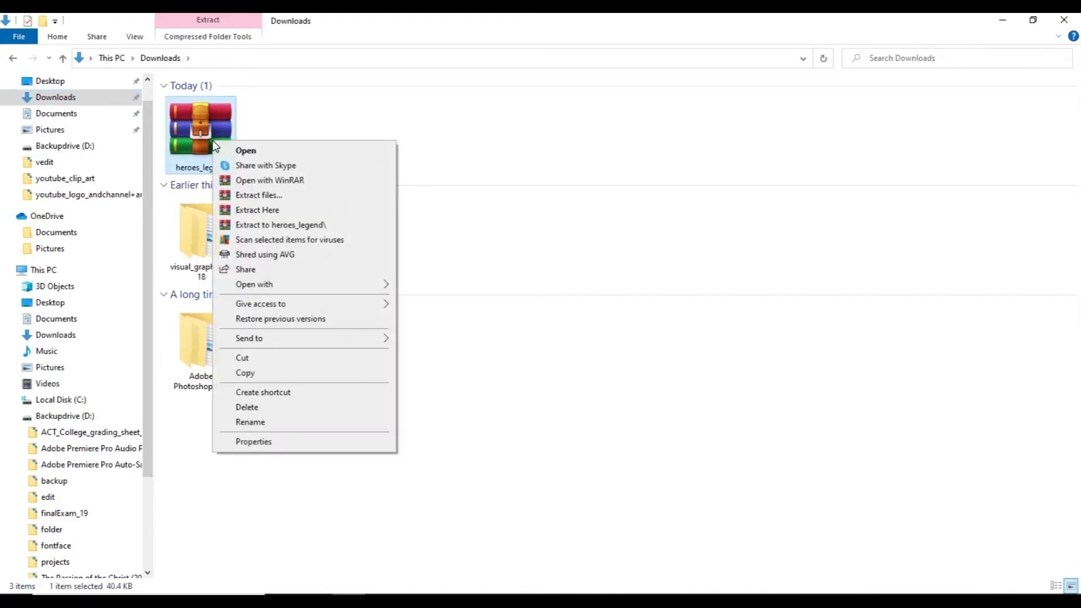
click(243, 374)
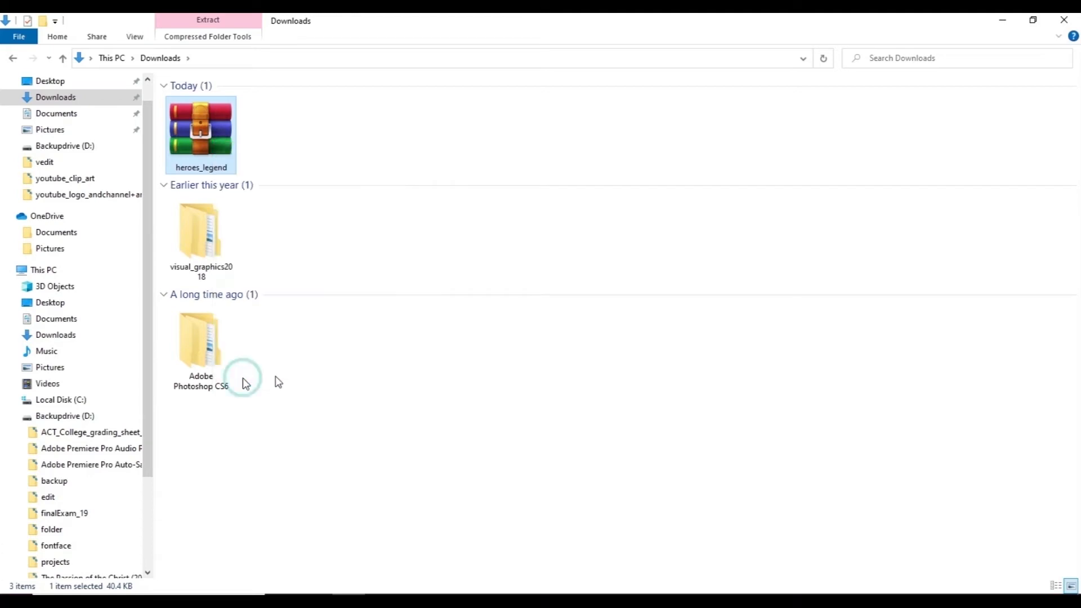
click(1001, 20)
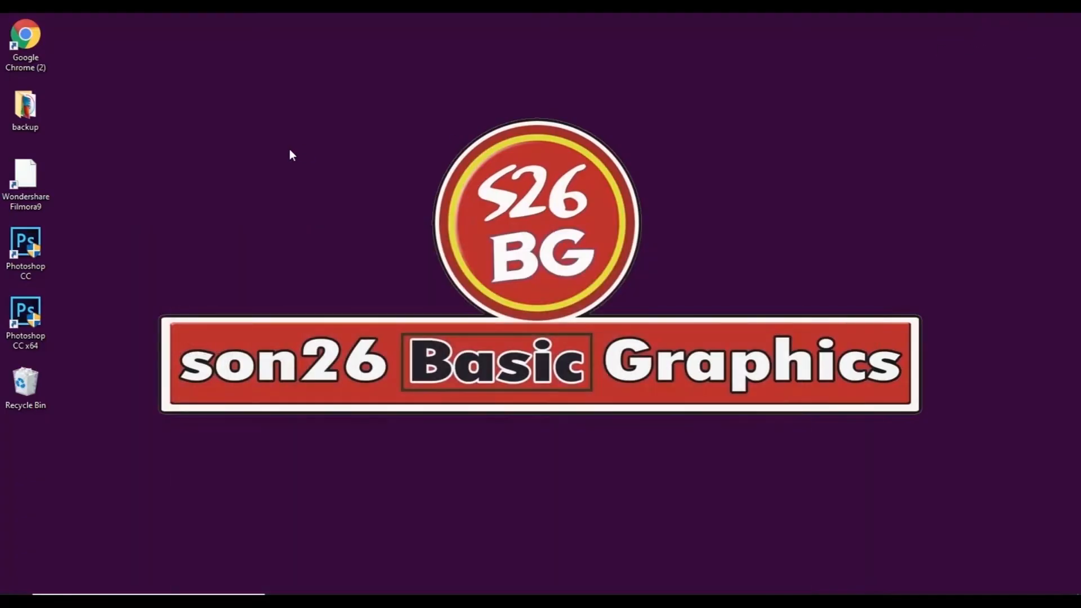
right_click(264, 107)
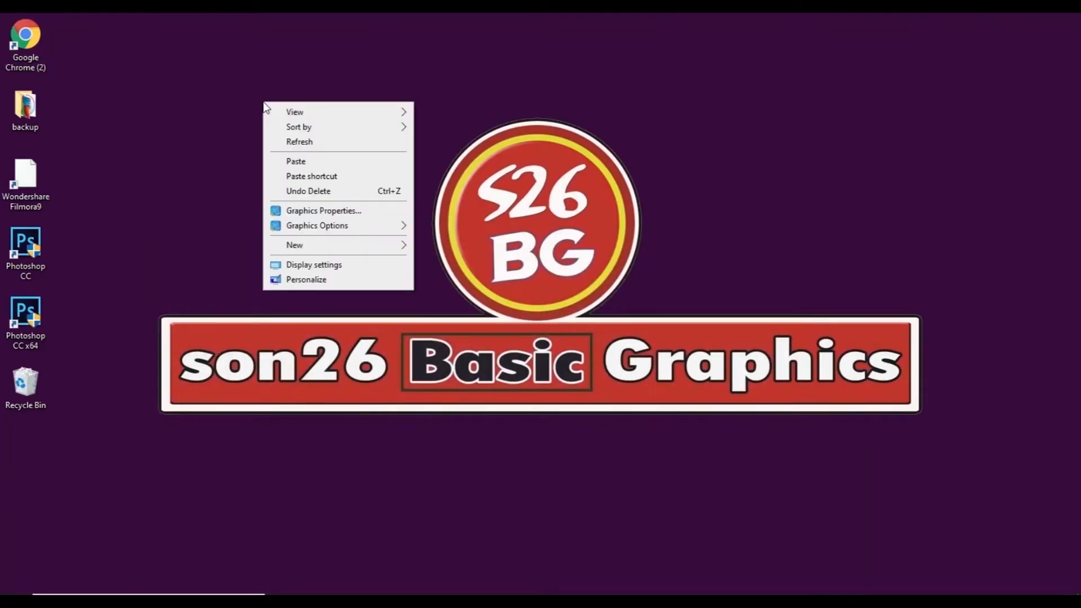
click(277, 162)
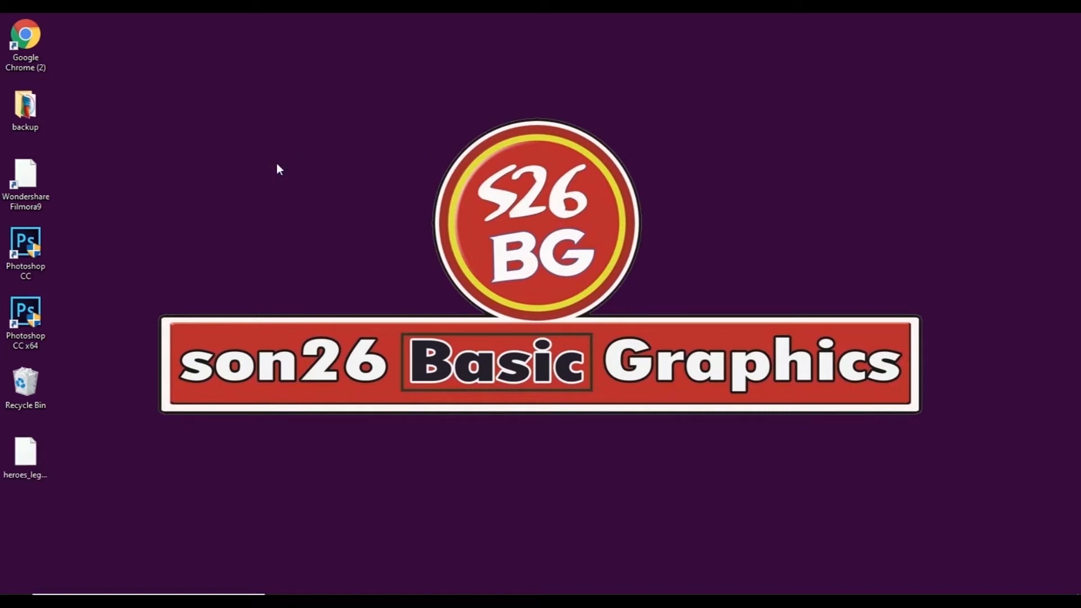
Step: Extract the contents of the heroes_legend archive directly onto the desktop
click(283, 170)
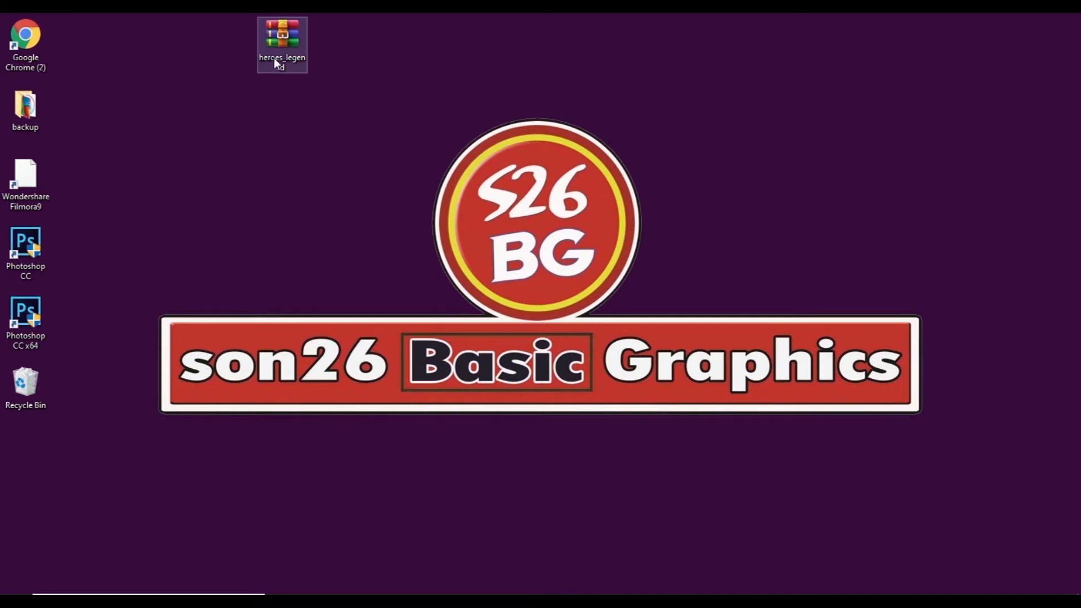
right_click(284, 48)
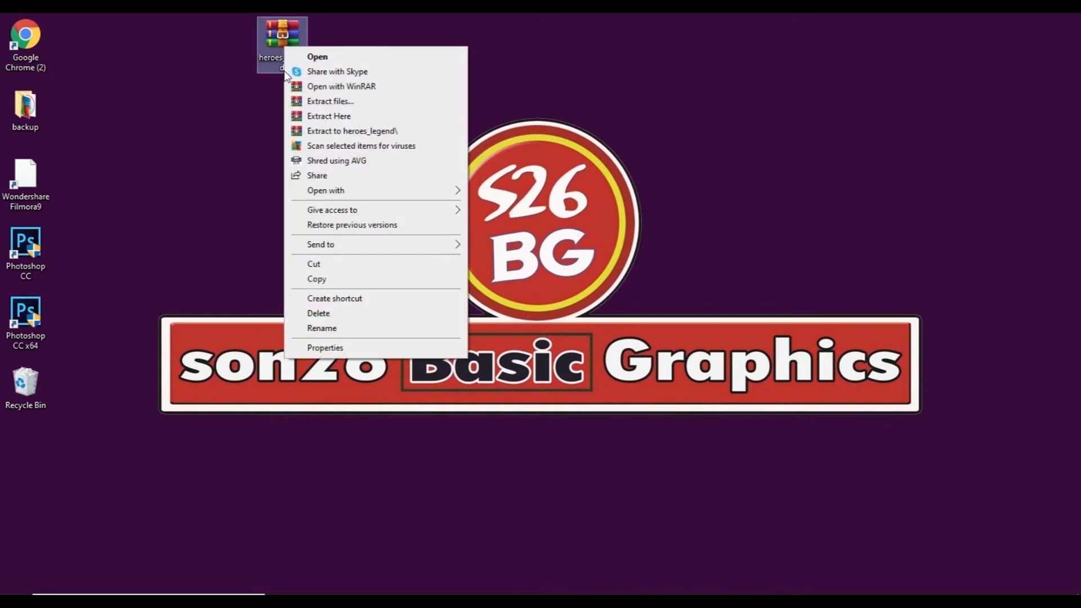
click(318, 117)
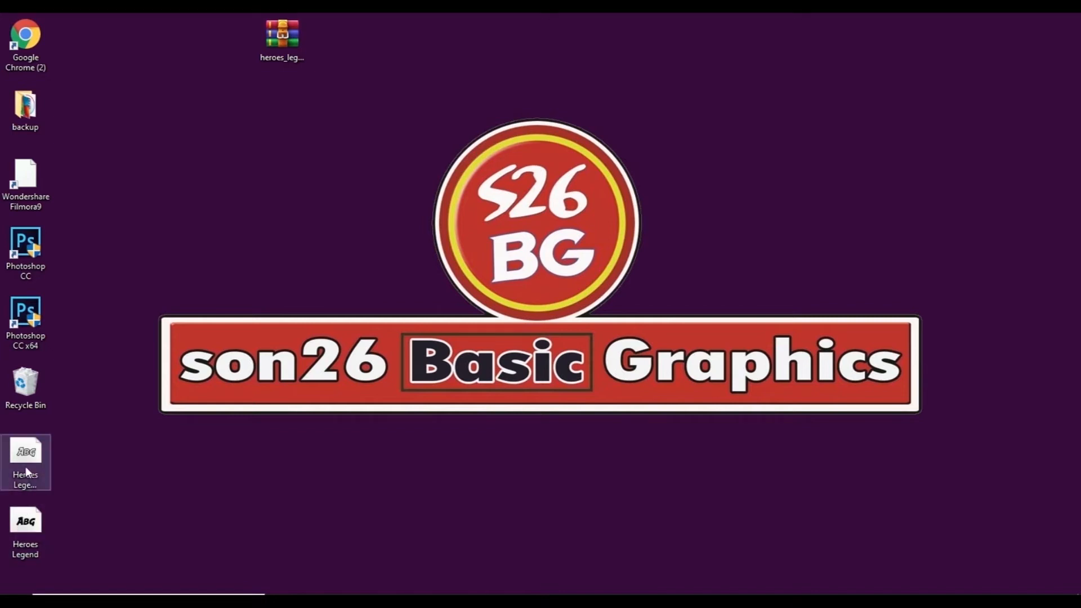
Step: Open the solid Heroes Legend font file on the desktop, install it and look through its sample text sizes
double_click(25, 524)
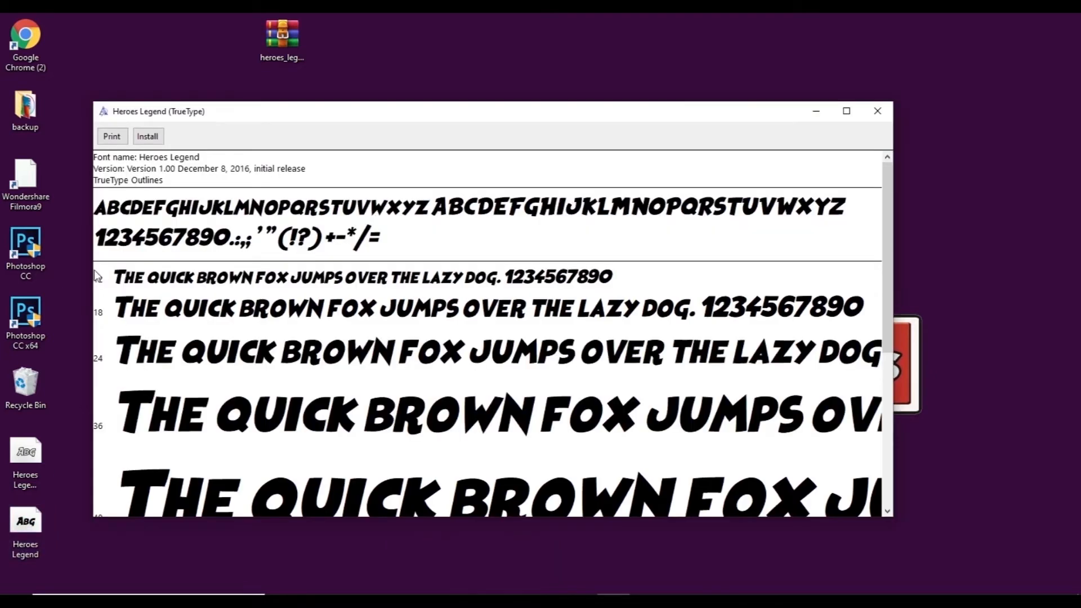
click(148, 136)
scroll(876, 389, down, 3)
scroll(887, 365, up, 3)
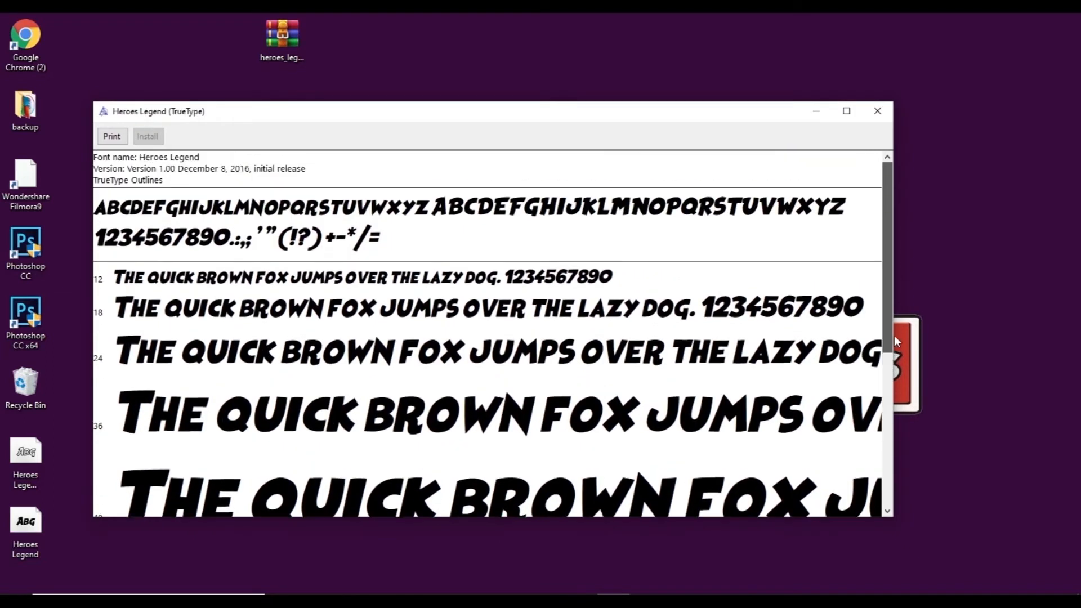
scroll(893, 366, down, 3)
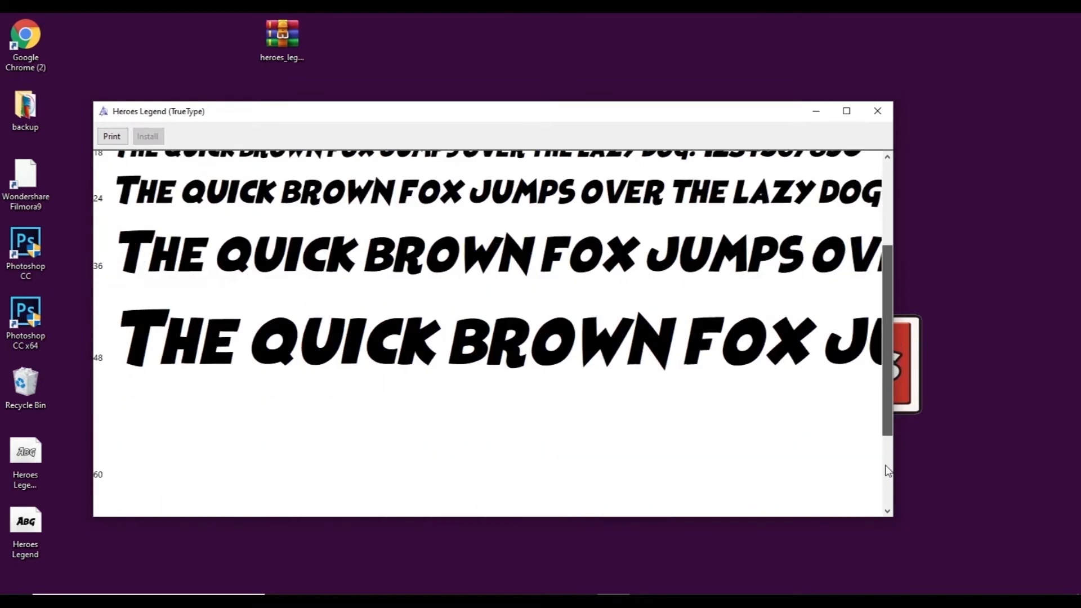
scroll(888, 467, down, 3)
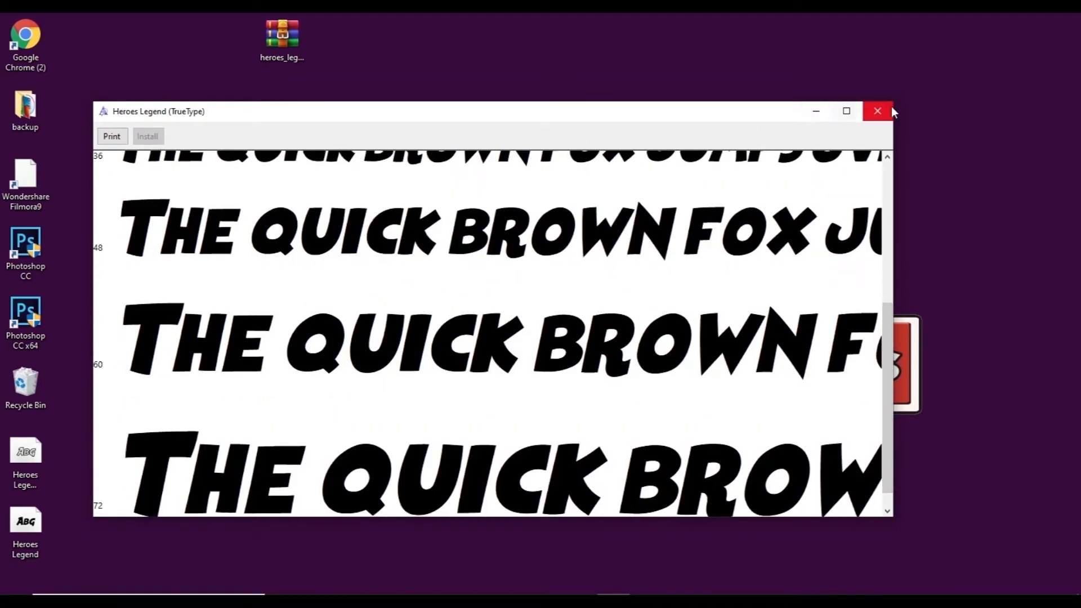
Step: Close the font preview and create a Photoshop document named fontstyle, 10 × 10 inches, in CMYK Color with a white background
click(888, 111)
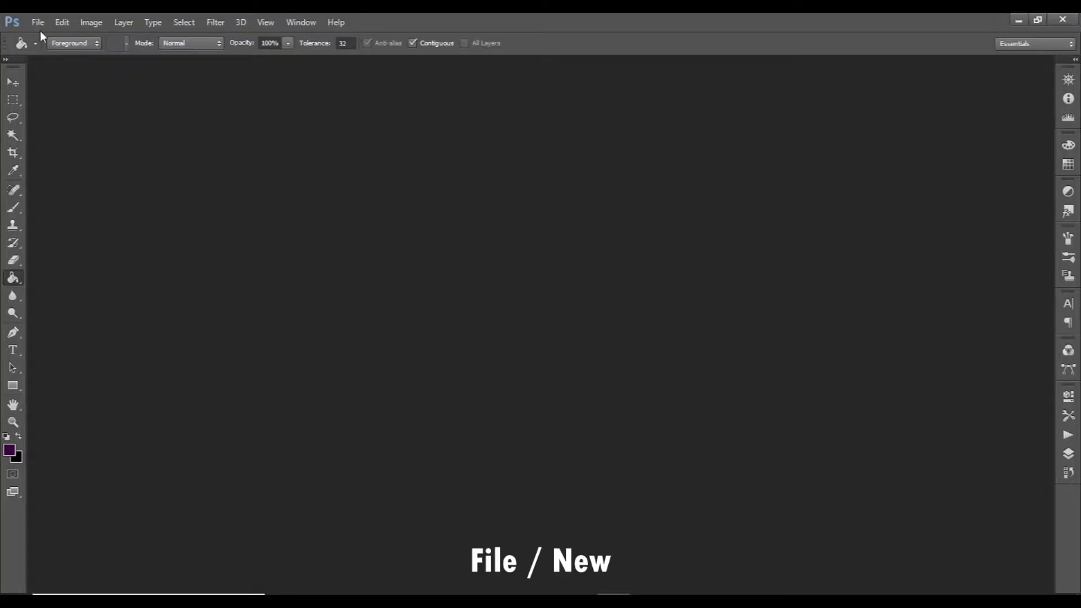
click(37, 24)
click(49, 37)
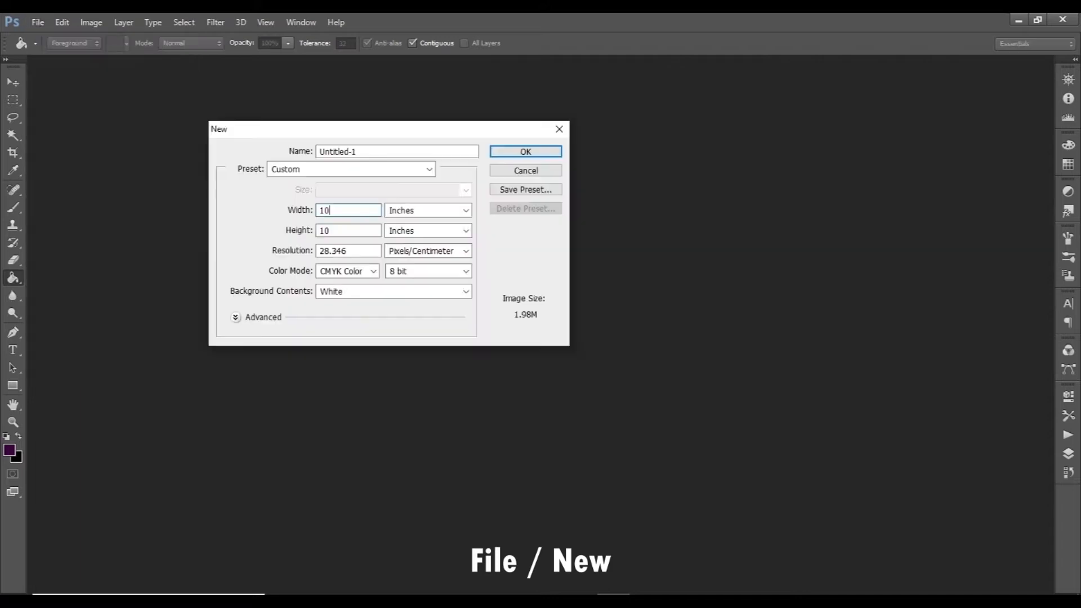
drag(369, 152, 263, 151)
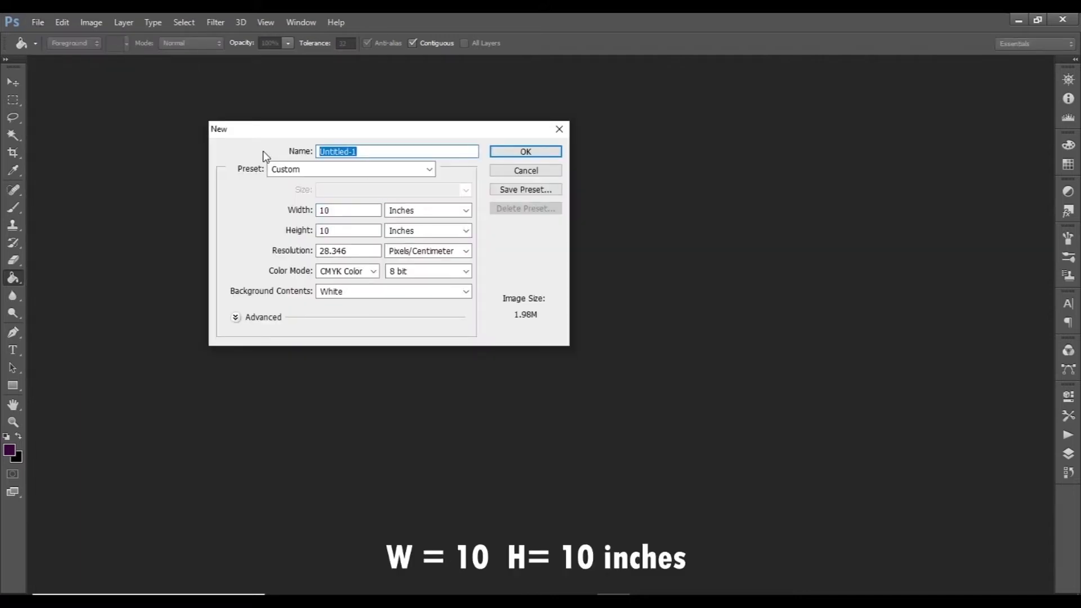
key(BackSpace)
text(fontsty)
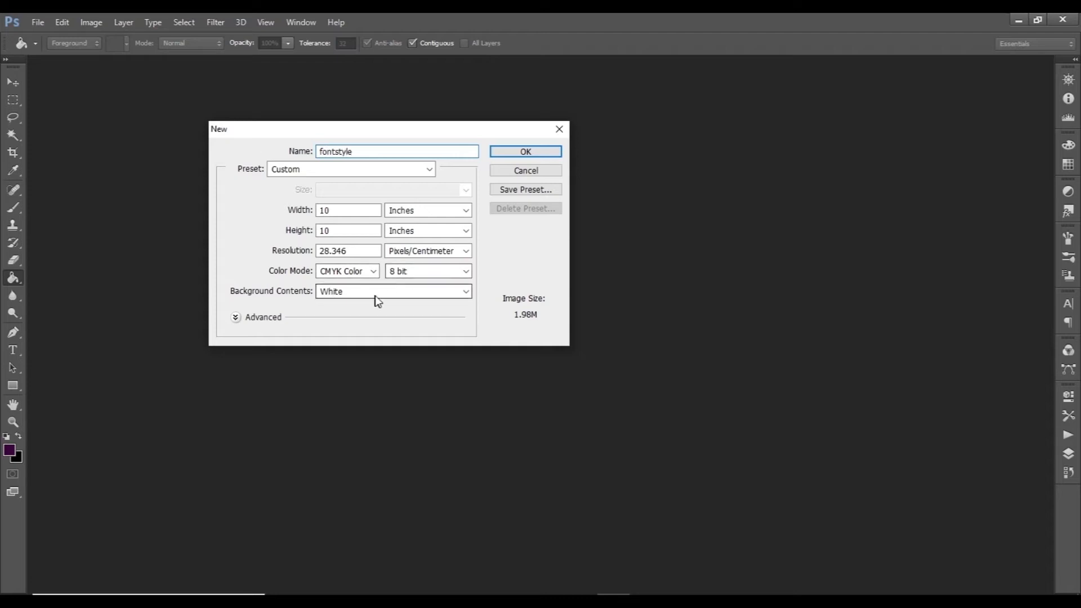
click(524, 151)
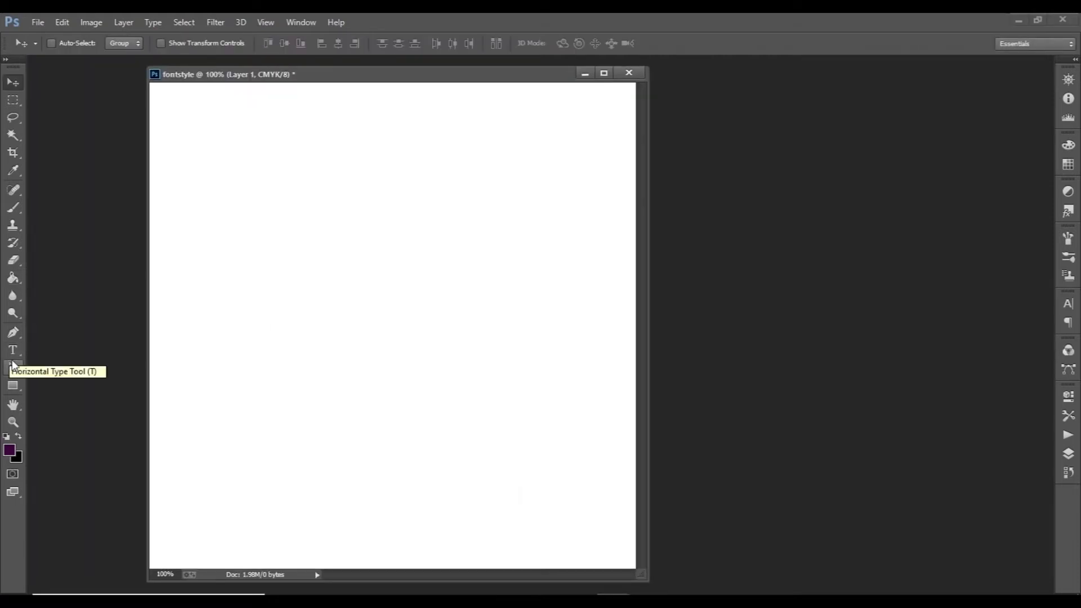
Step: Add the horizontal text "Amazing Font" on the left side of the canvas
click(12, 352)
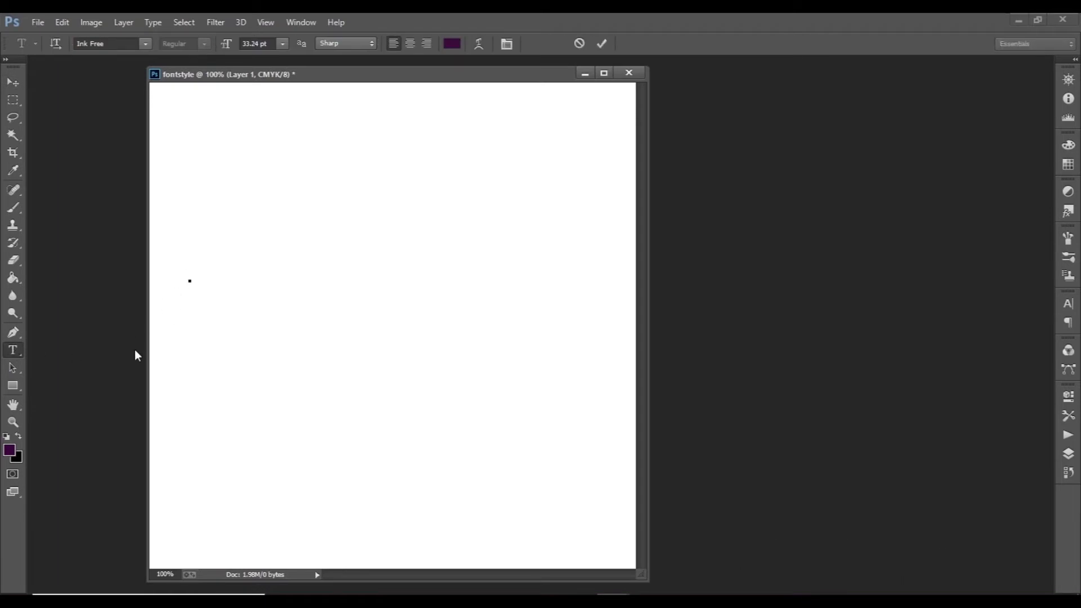
text(Amazing)
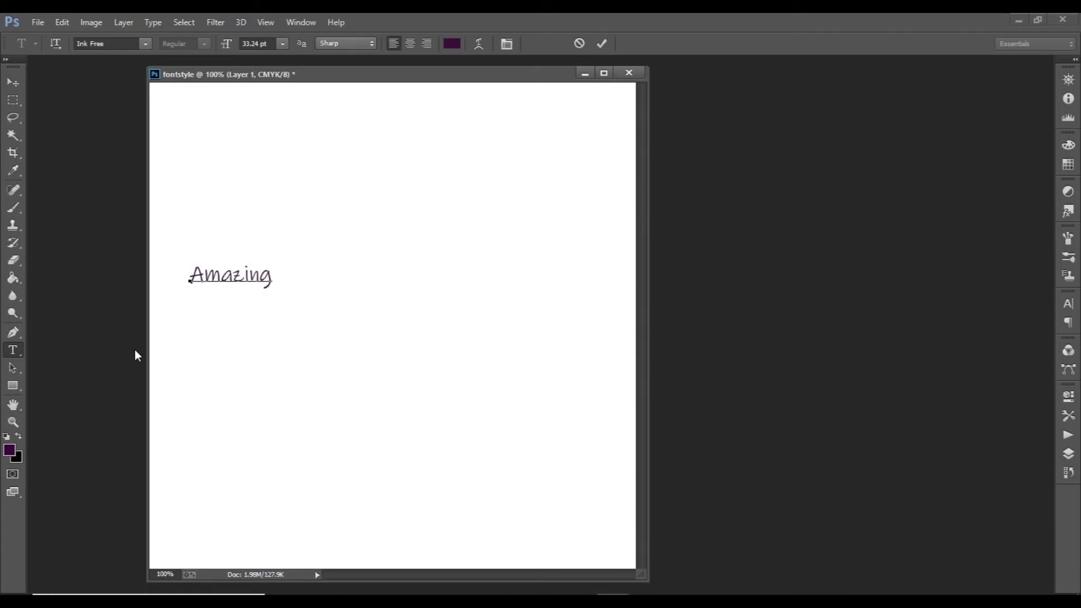
text( Font)
Step: Select the whole "Amazing Font" text and change its font family to Heroes Legend
drag(203, 276, 324, 276)
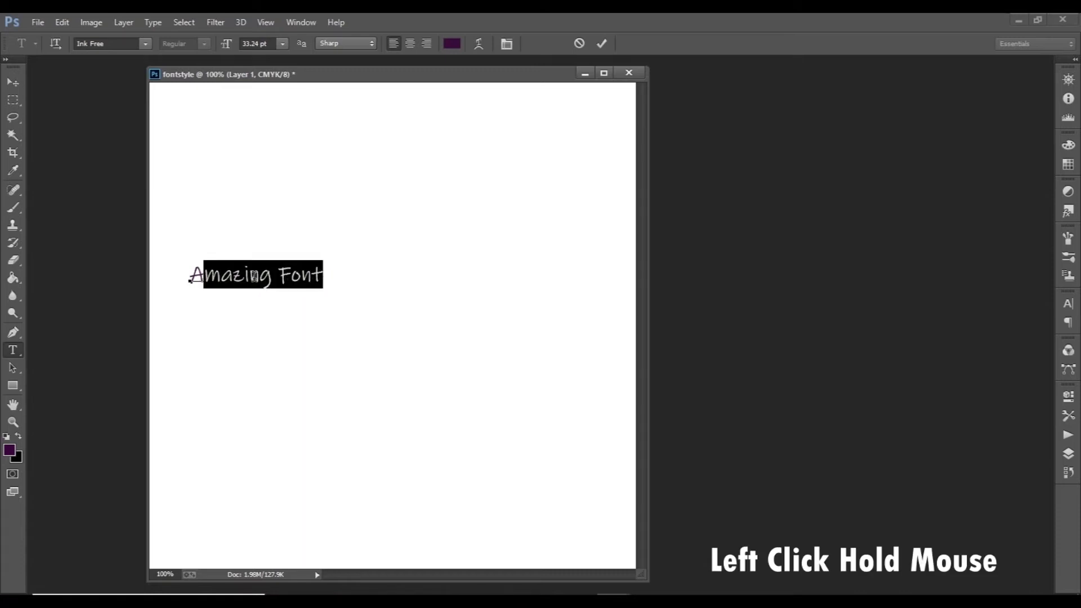
drag(191, 275, 241, 275)
key(ctrl)
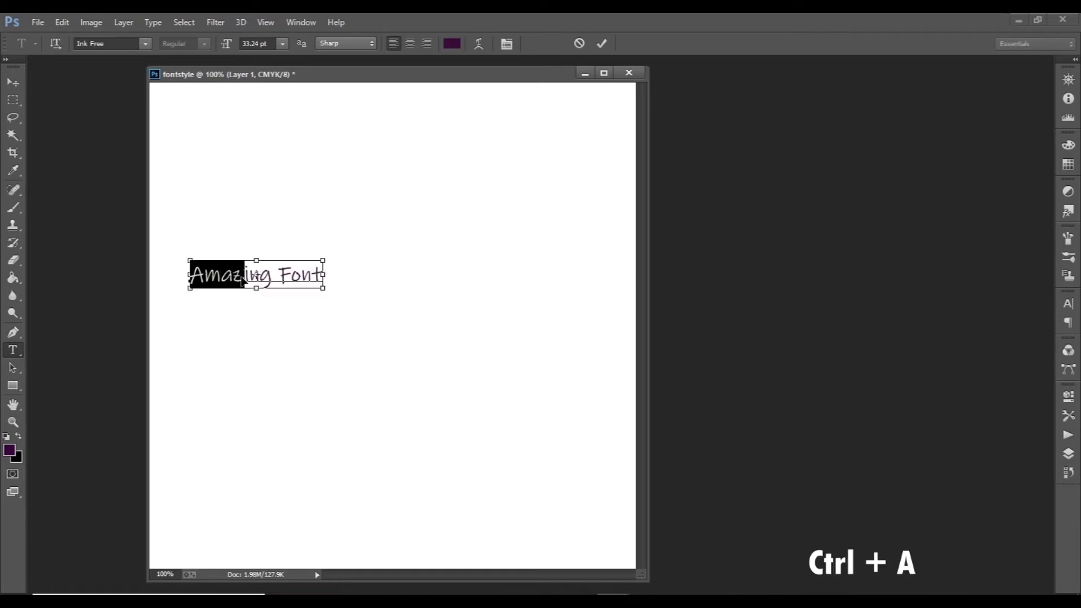
key(ctrl+a)
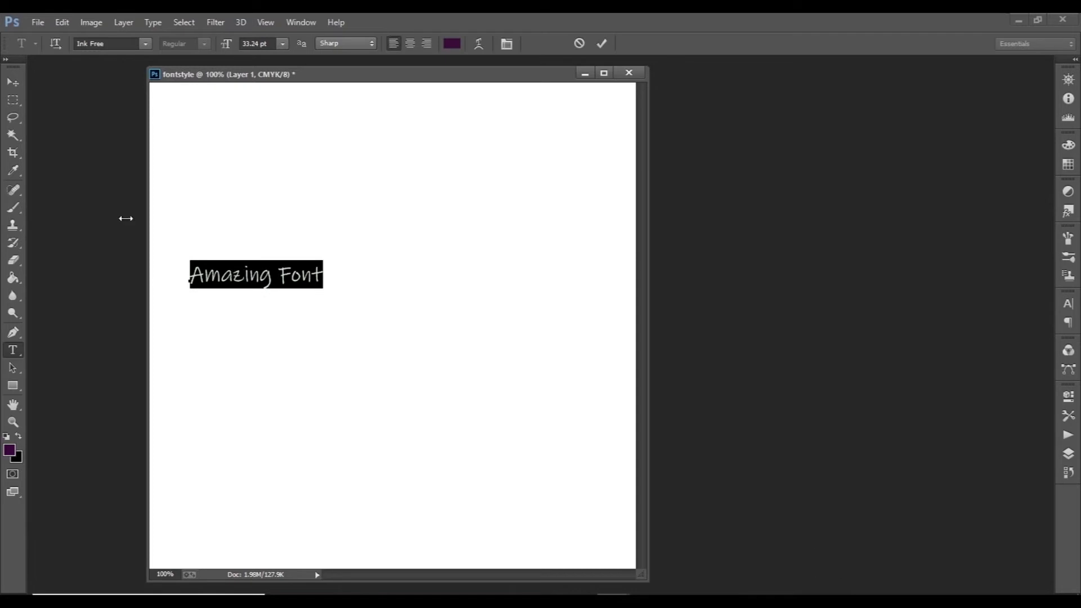
click(147, 46)
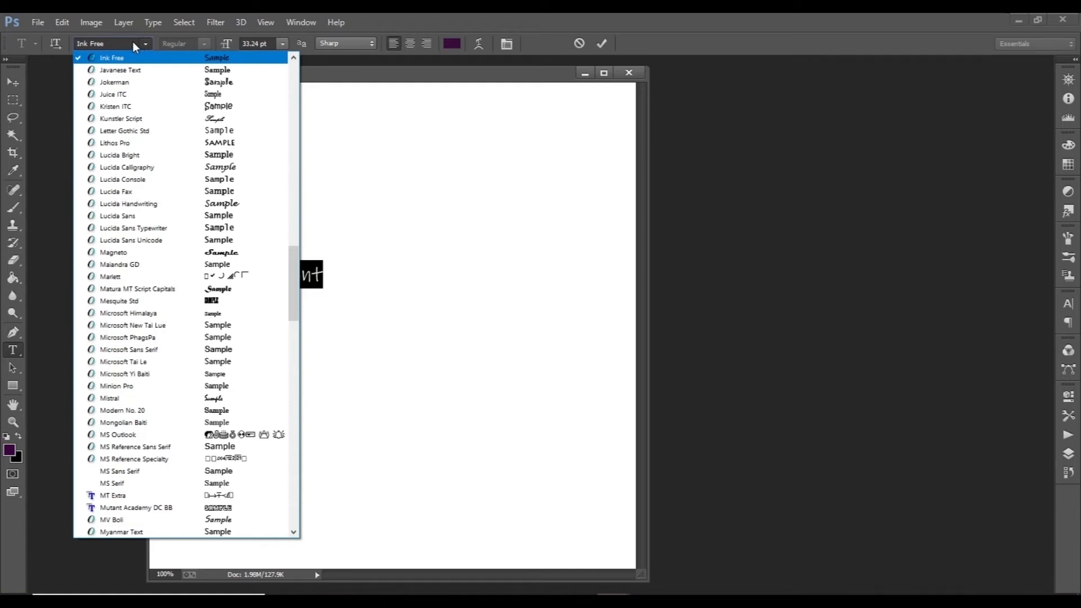
click(133, 44)
click(128, 43)
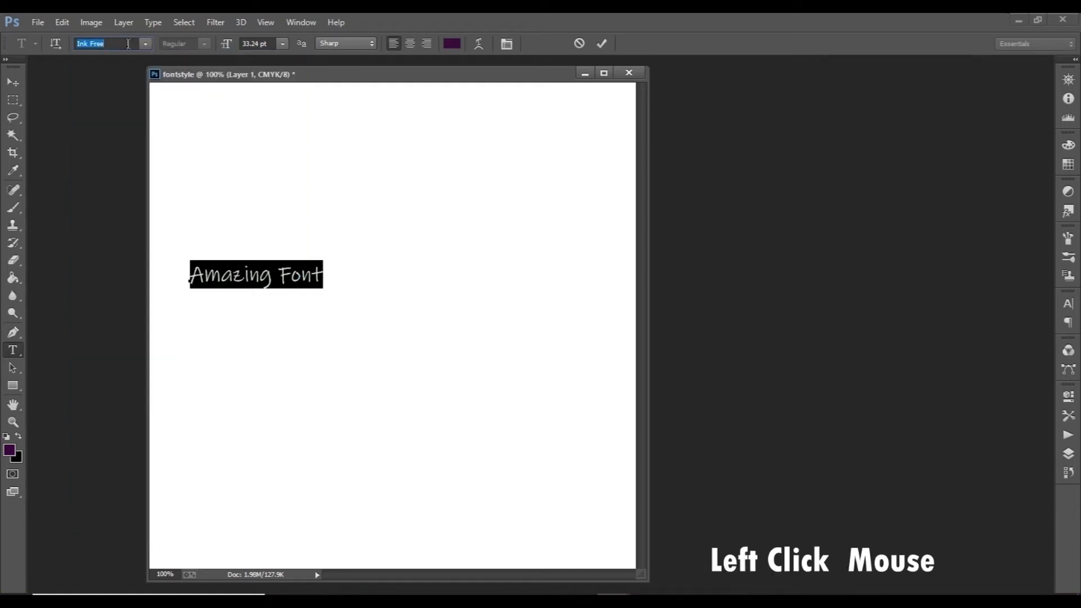
key(Down)
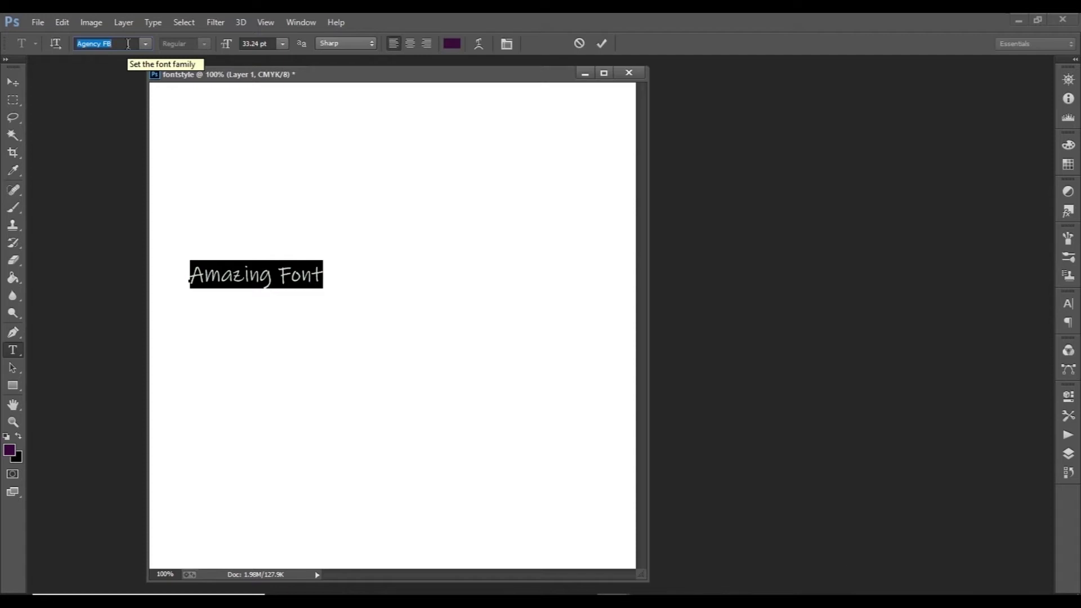
text(h)
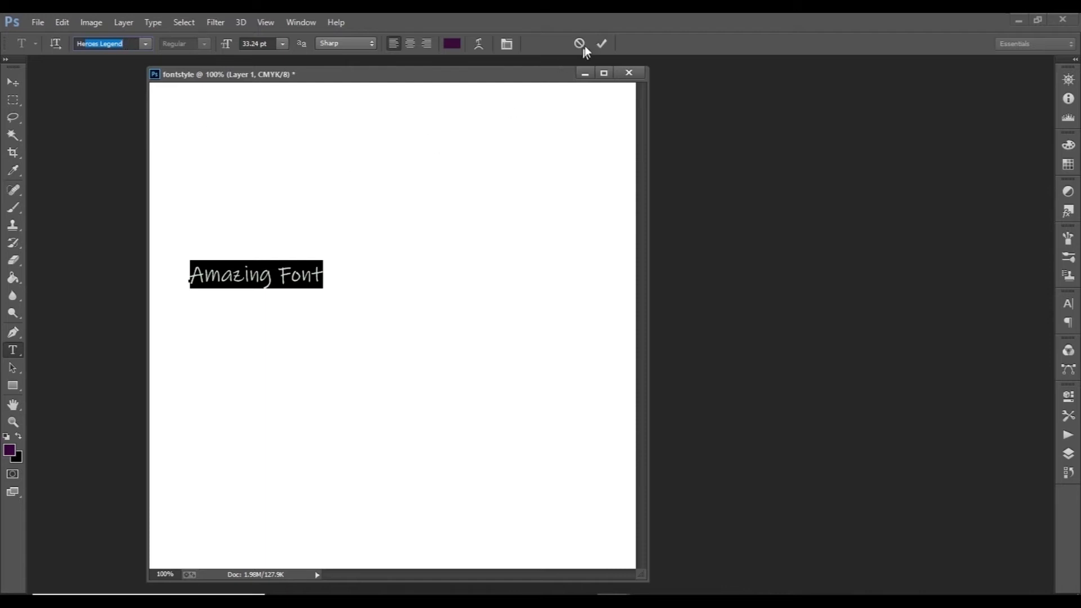
click(600, 45)
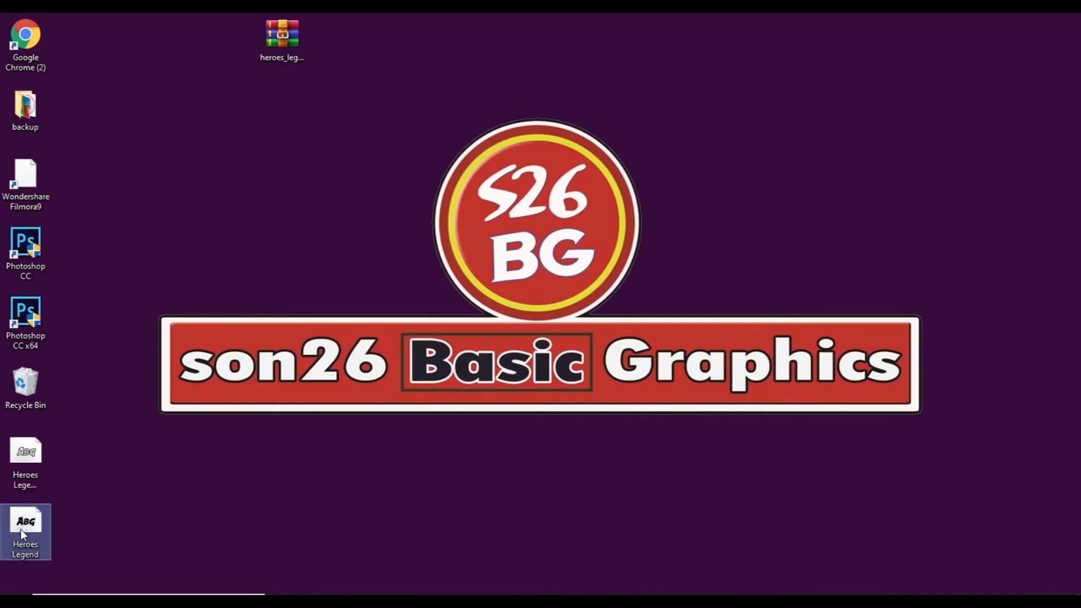
Step: Switch to the desktop and preview the solid Heroes Legend font file to compare its lettering with the text
double_click(22, 528)
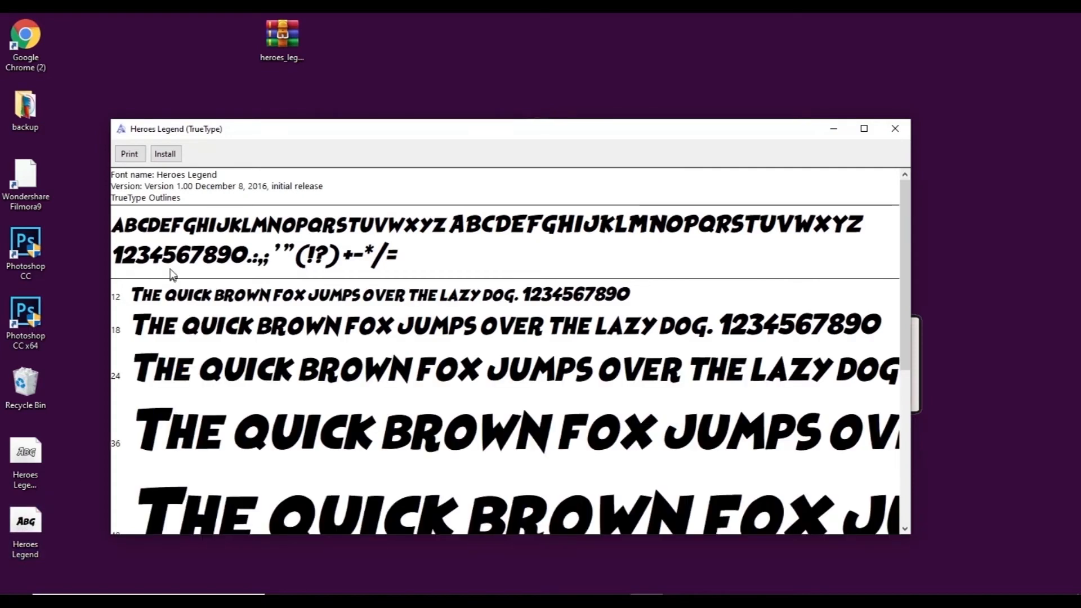
click(845, 133)
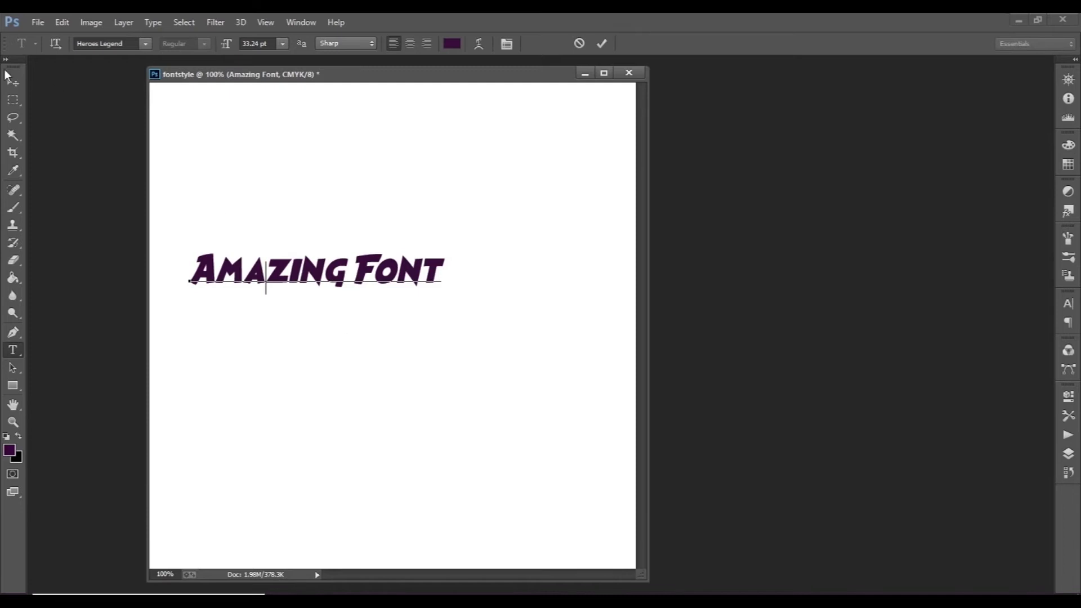
Step: Commit the text edit and move the "Amazing Font" text right and slightly down, near the middle of the canvas
click(603, 43)
click(12, 83)
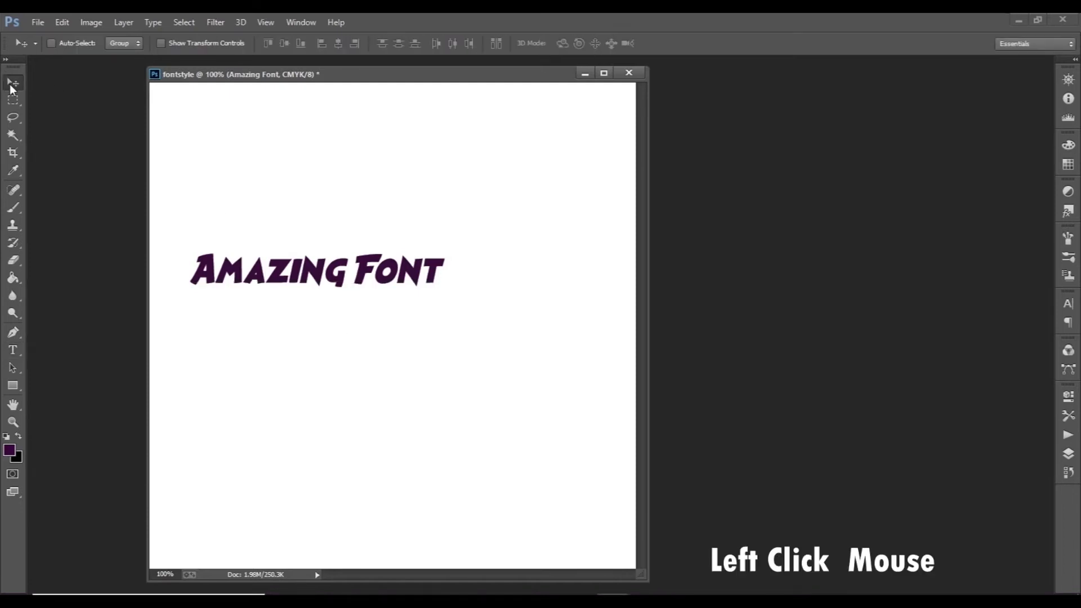
drag(289, 275, 382, 304)
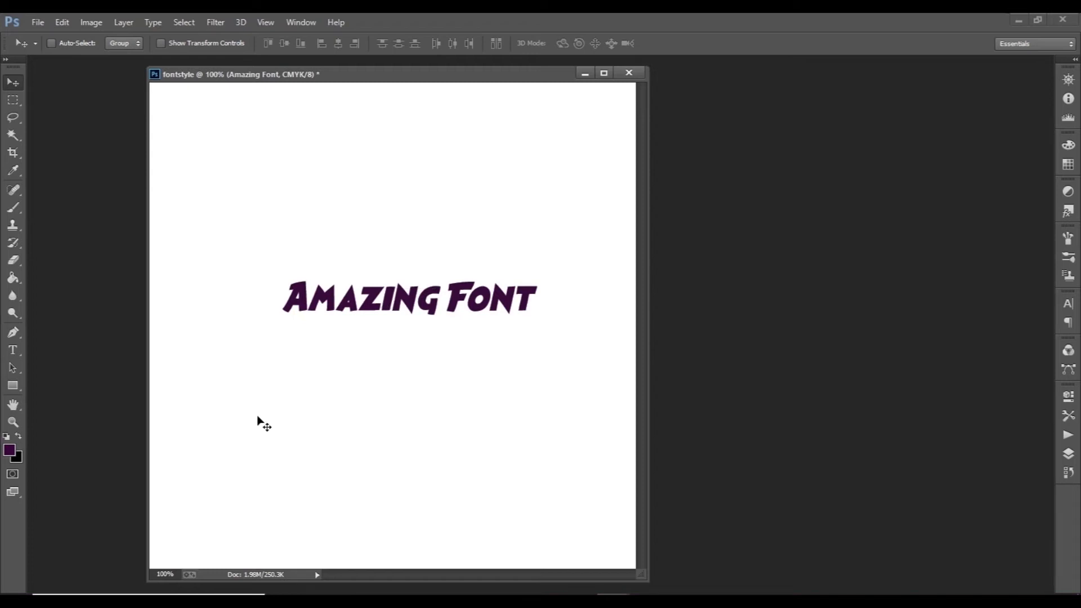
Step: Draw a dark purple rectangle shape about 431 × 118 px over the "Amazing Font" text
click(13, 387)
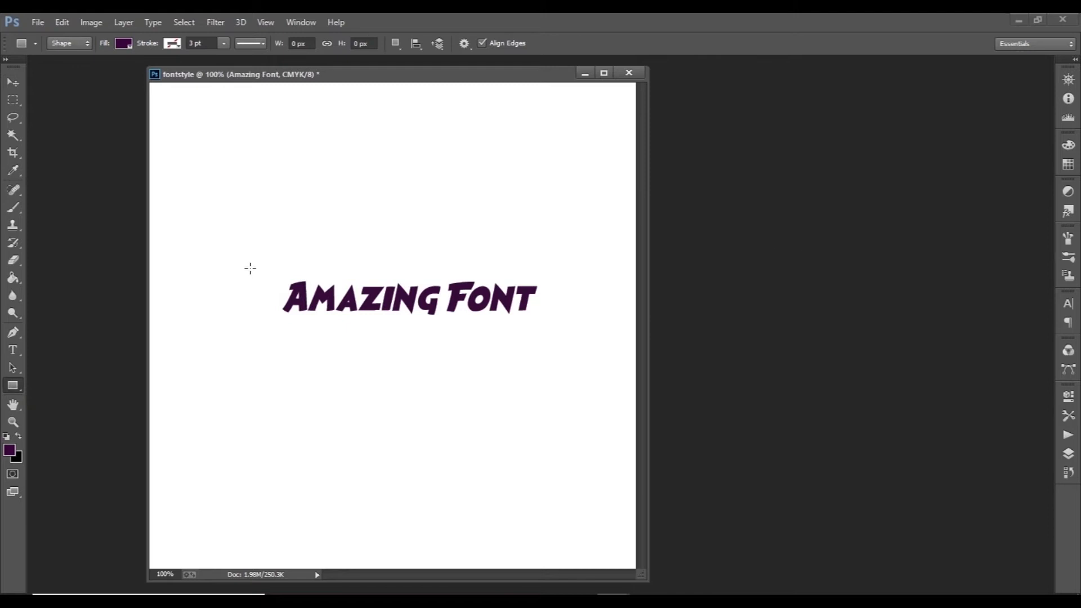
drag(253, 264, 545, 343)
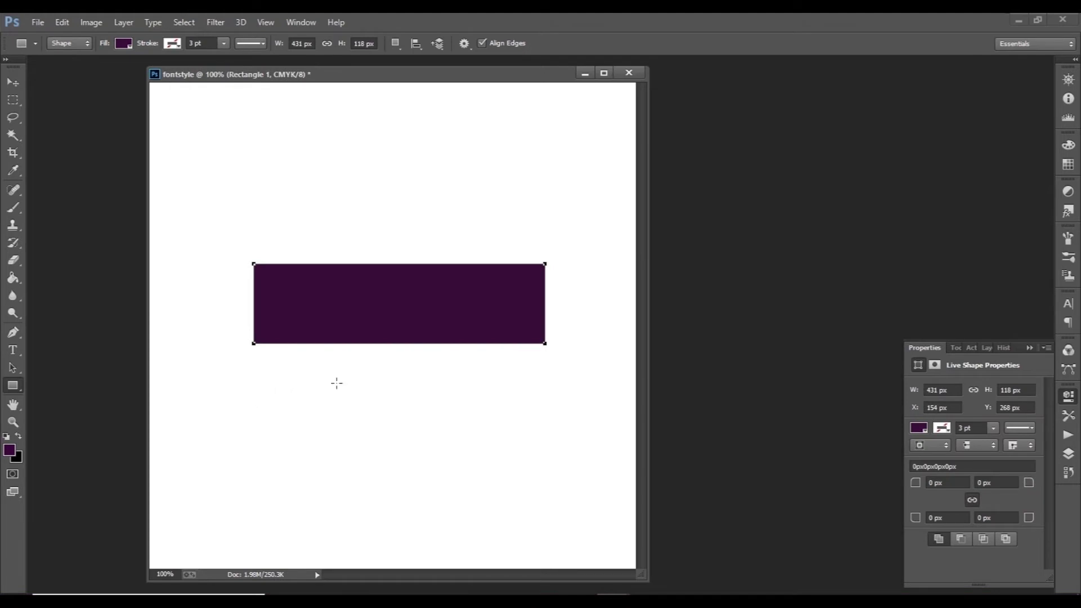
Step: Show the layer list and delete the empty text layer Layer 1
key(F7)
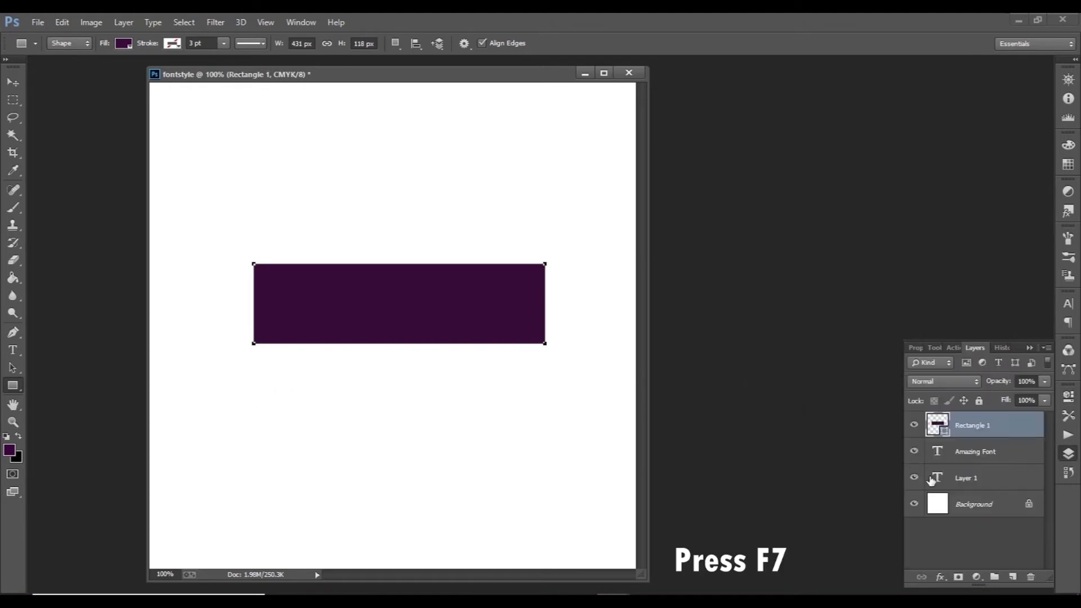
click(973, 473)
key(Delete)
click(996, 456)
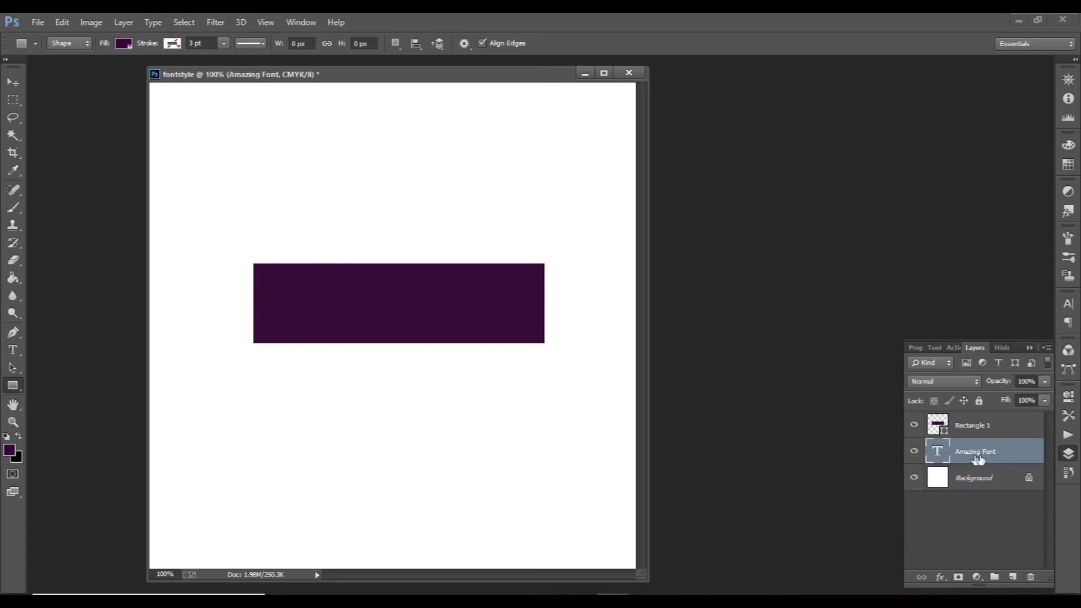
Step: Move the Rectangle 1 layer beneath the Amazing Font text layer
click(986, 431)
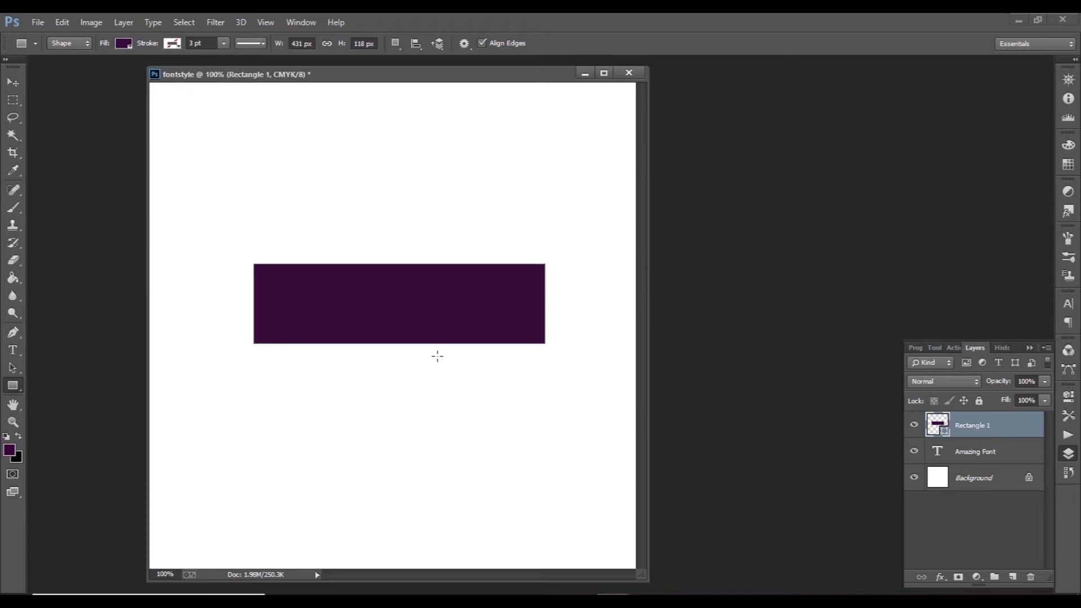
drag(991, 434, 990, 456)
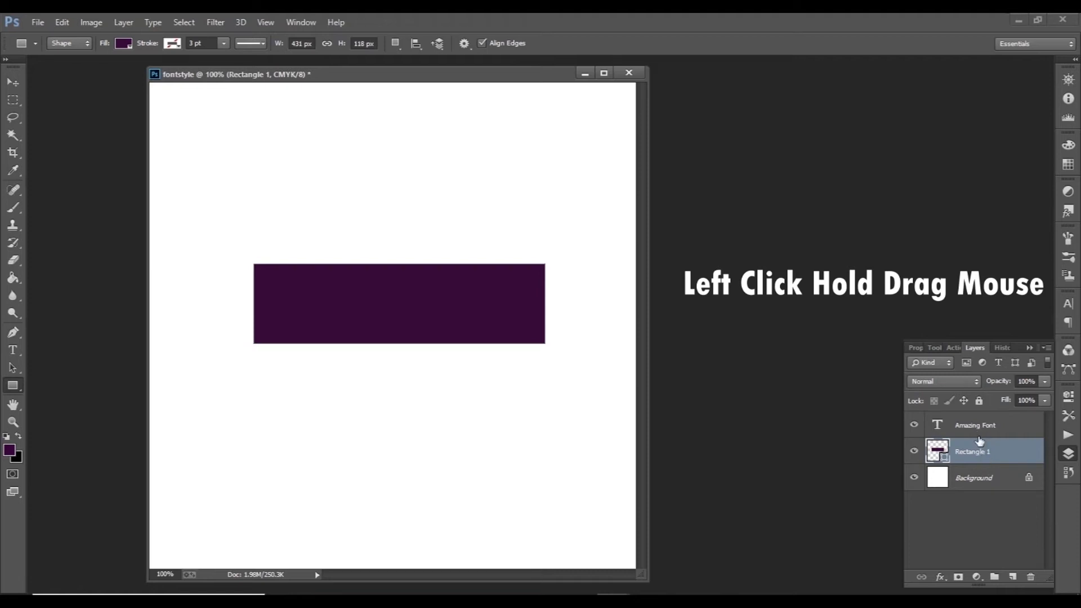
drag(983, 429, 977, 450)
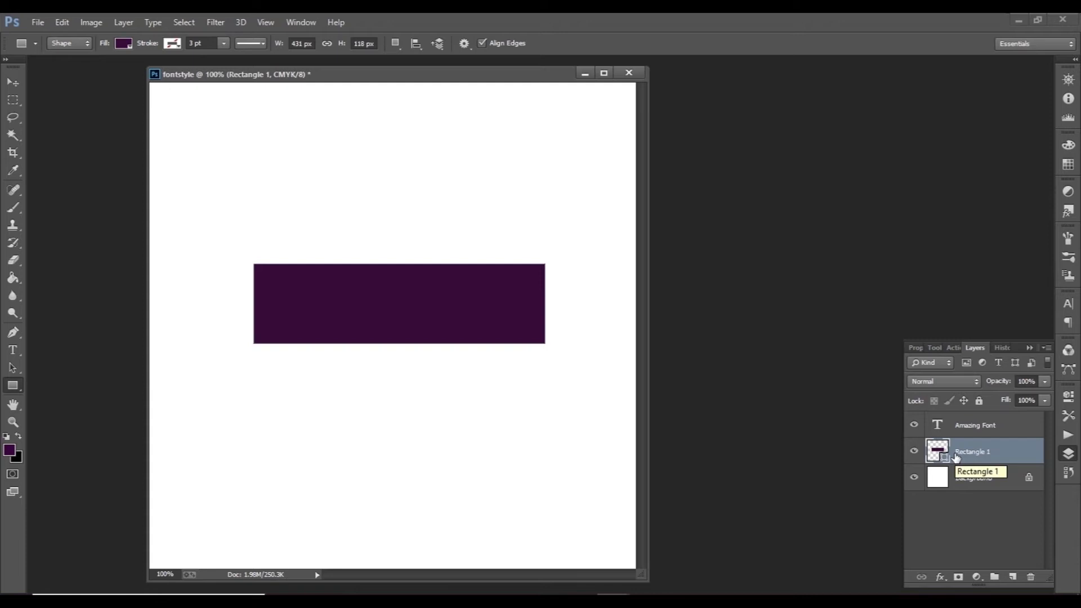
Step: Change the color of the Amazing Font text layer to red #b40a1e
click(988, 429)
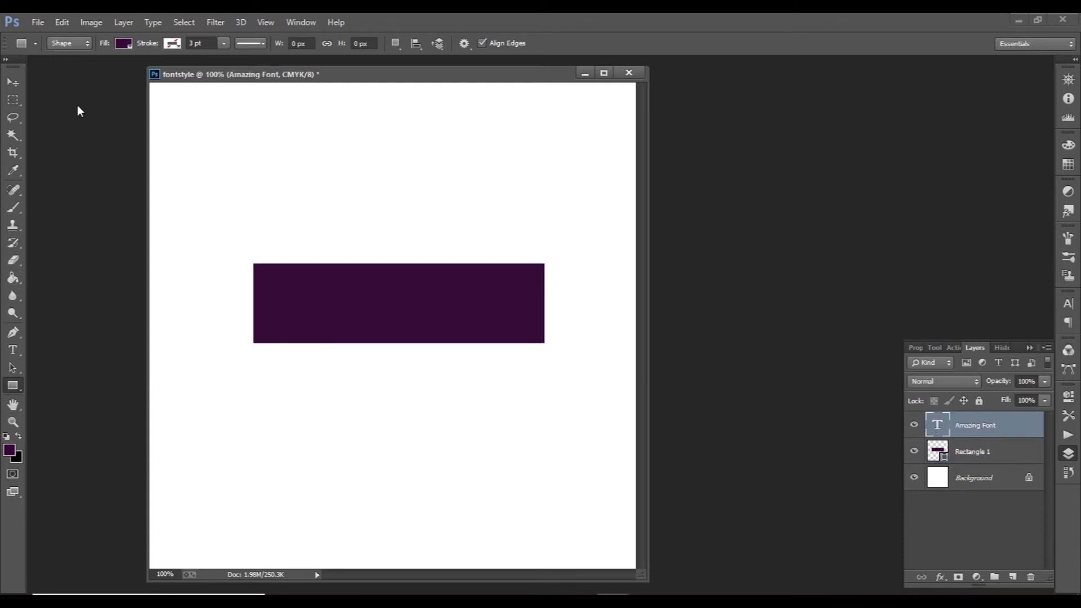
click(12, 351)
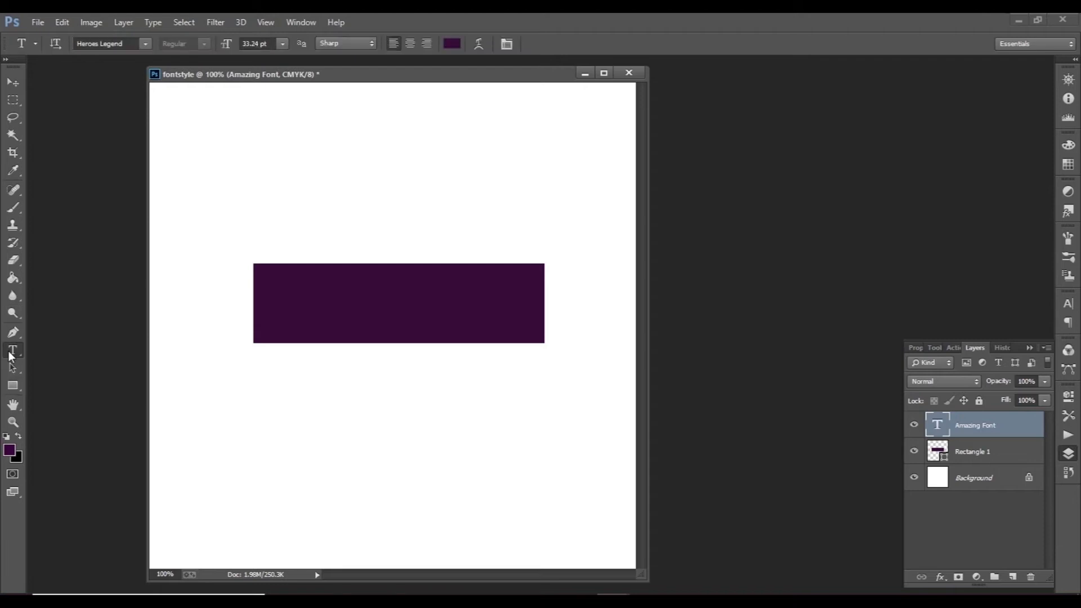
click(452, 43)
click(836, 145)
click(805, 272)
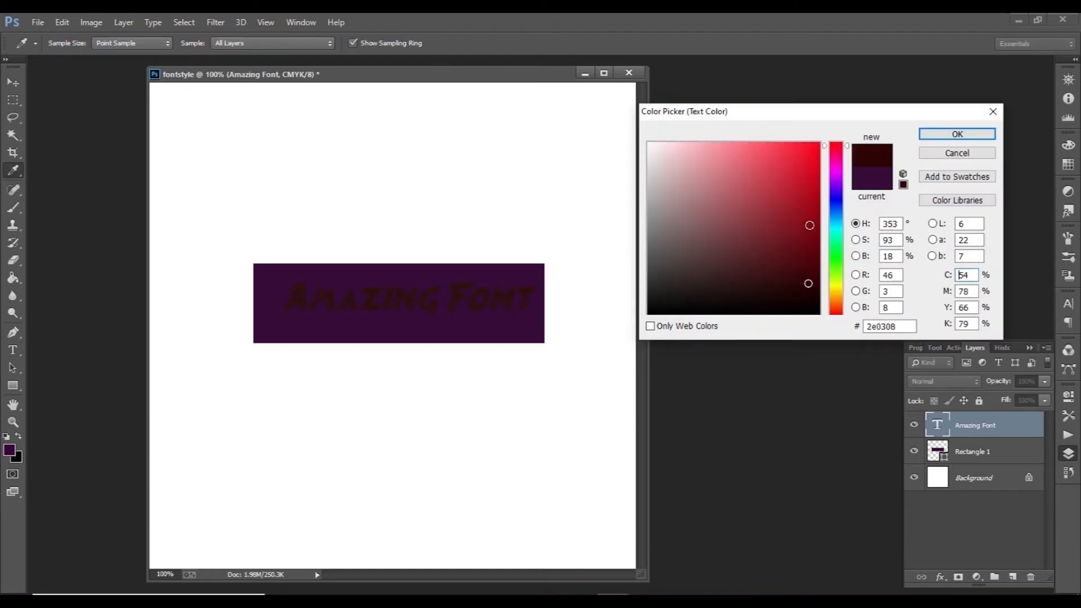
click(809, 204)
click(810, 193)
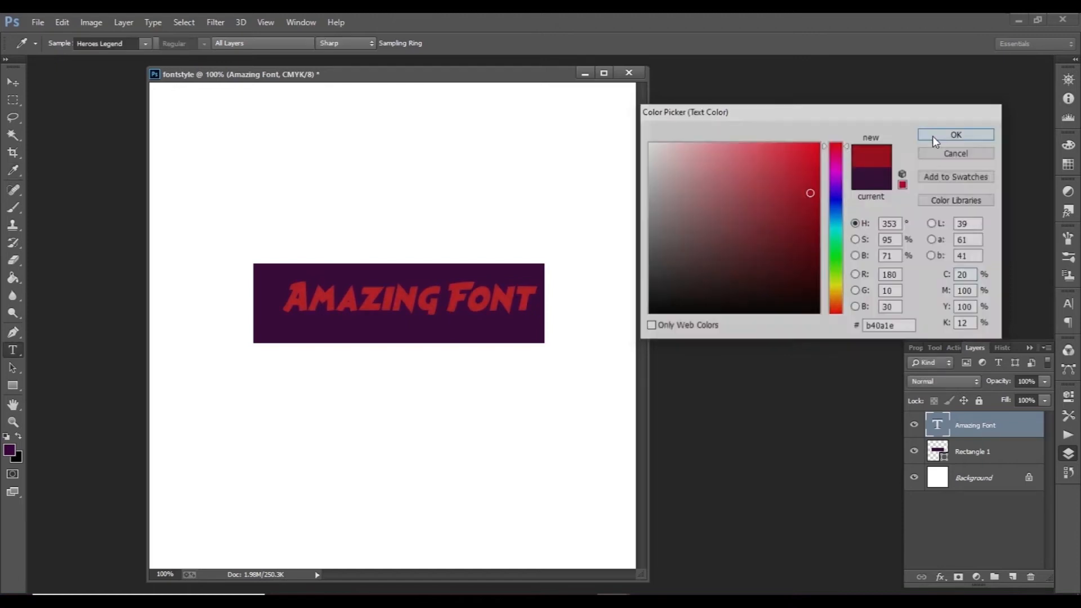
click(932, 136)
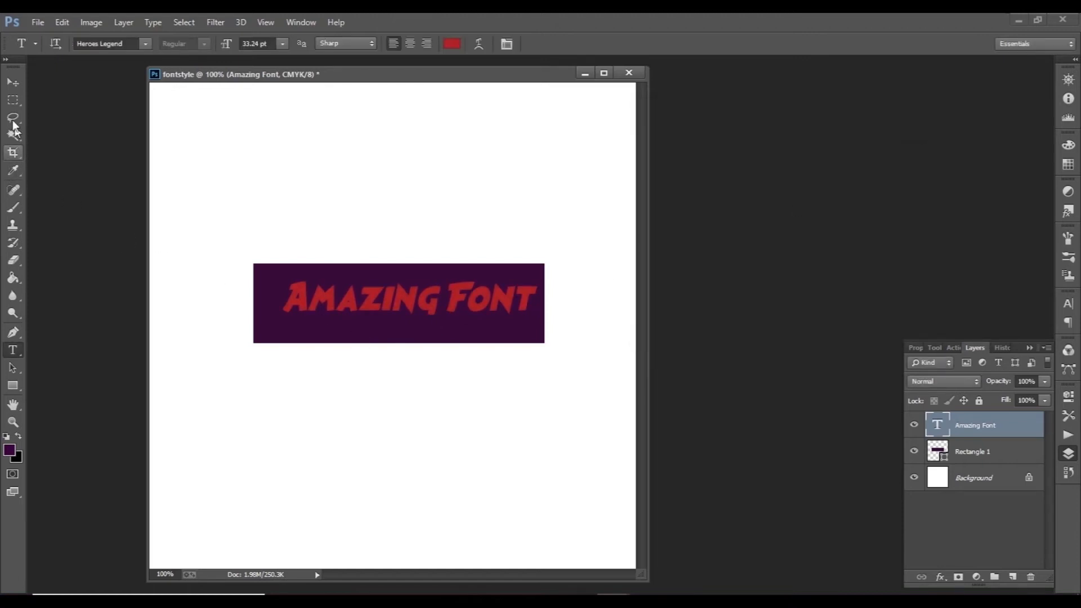
Step: Reposition the red text within the purple rectangle with the Move tool, nudging it up and down in small increments
click(13, 82)
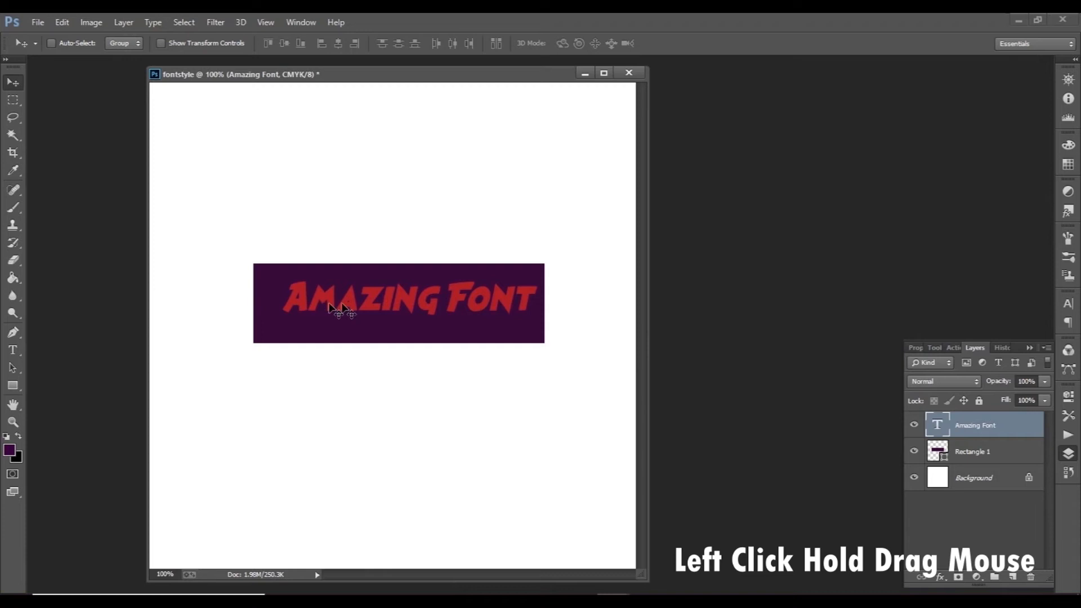
drag(376, 302, 373, 307)
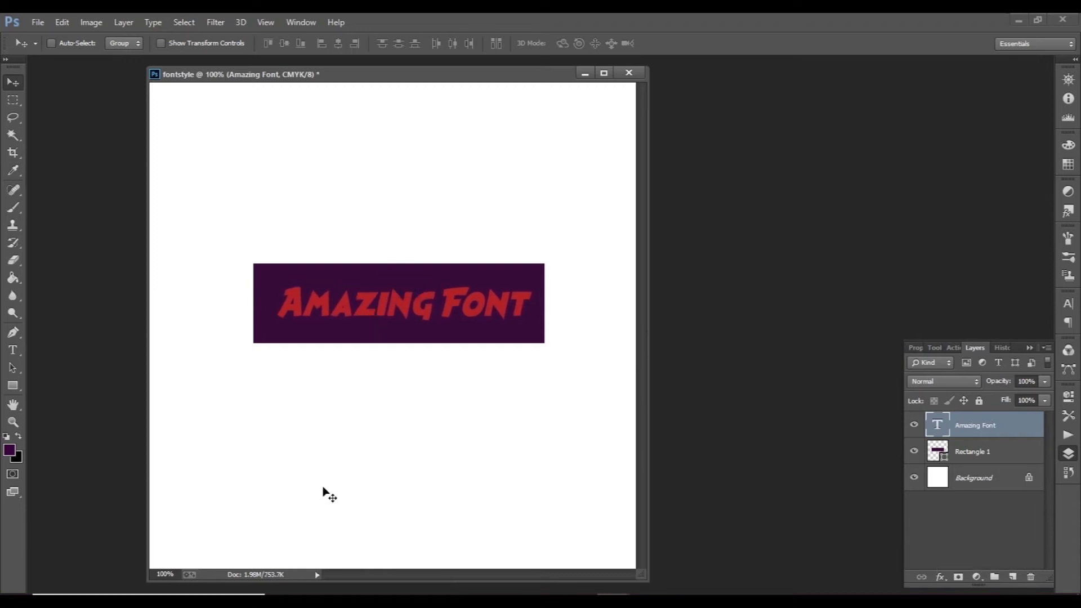
key(Up)
key(Up)
key(Up)
key(Up)
key(Up)
key(Up)
key(Up)
key(Up)
key(Up)
key(Up)
key(Up)
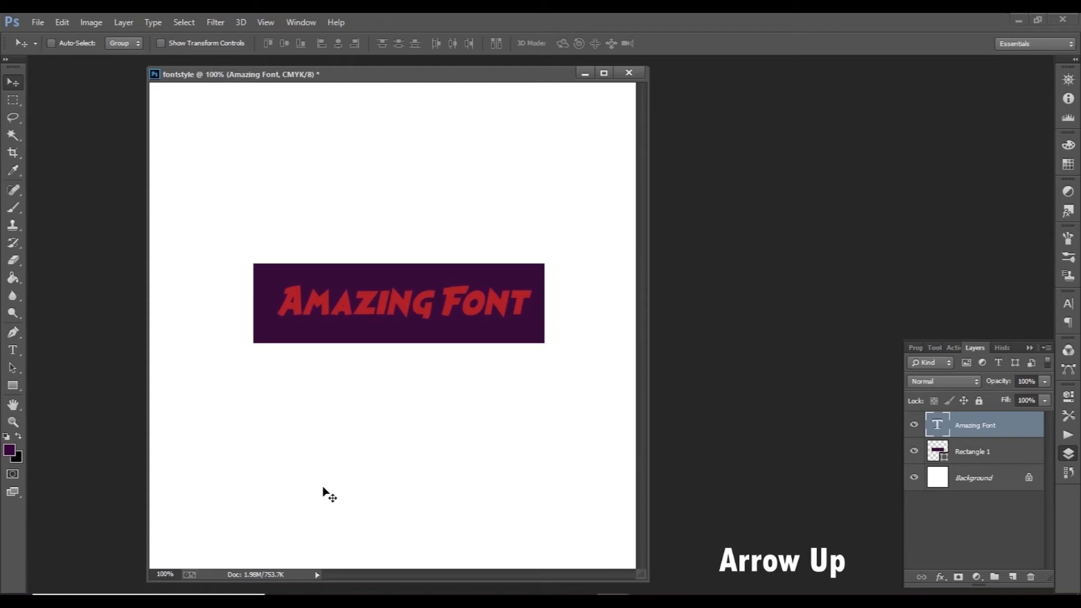
key(Down)
key(Down)
key(Down)
key(Down)
key(Down)
key(Down)
key(Down)
key(Down)
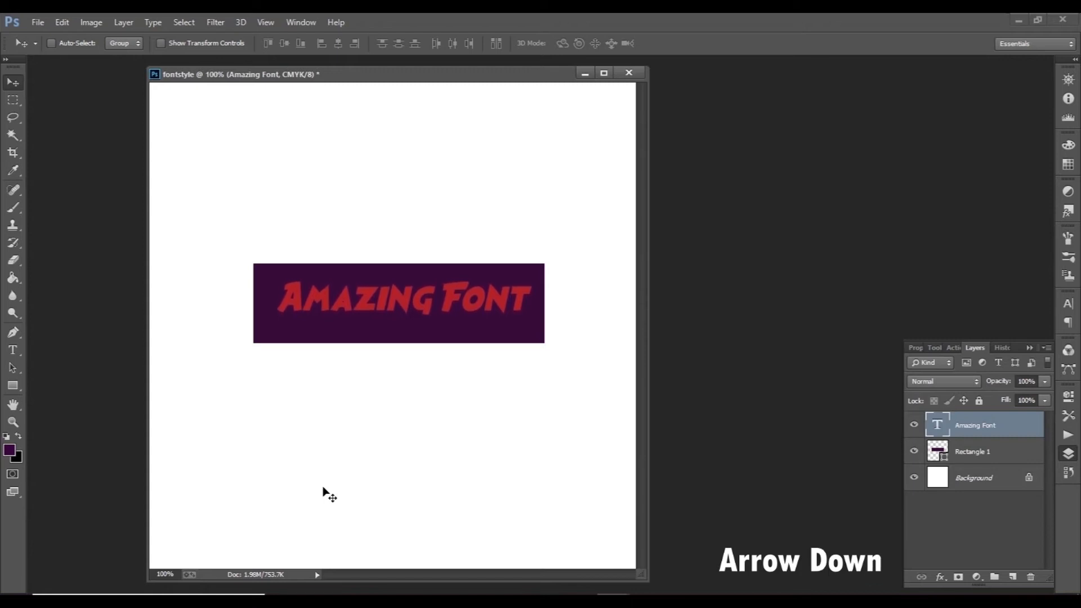
Step: Nudge the Amazing Font text horizontally in small increments to center it within the purple rectangle
key(Left)
key(Left)
key(Left)
key(Left)
key(Left)
key(Left)
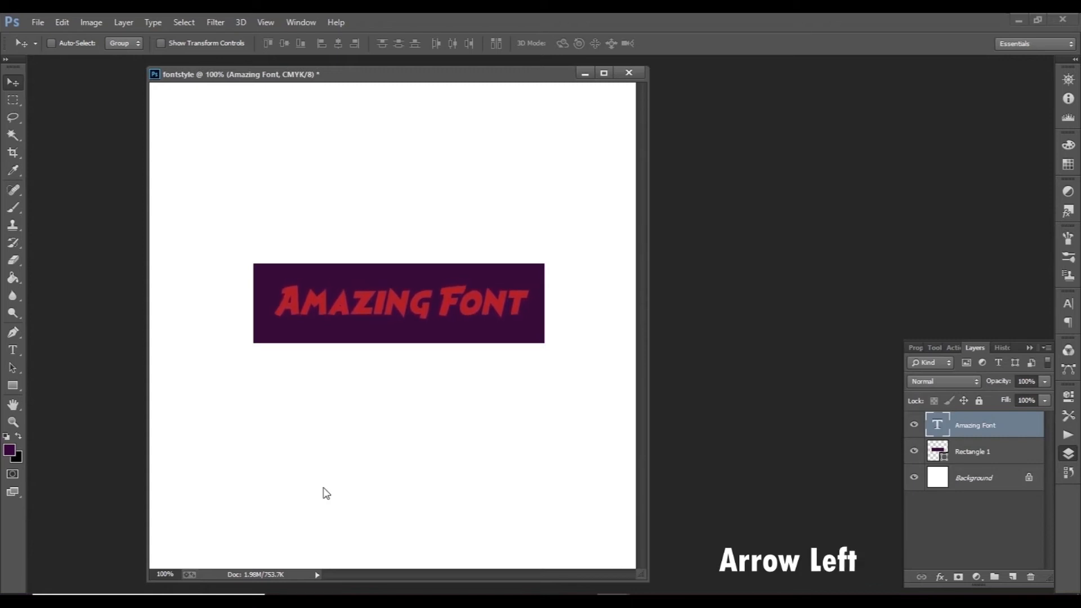
key(Left)
key(Left)
key(Left)
key(Right)
key(Right)
key(Right)
key(Right)
key(Right)
key(Right)
key(Left)
key(Left)
key(Left)
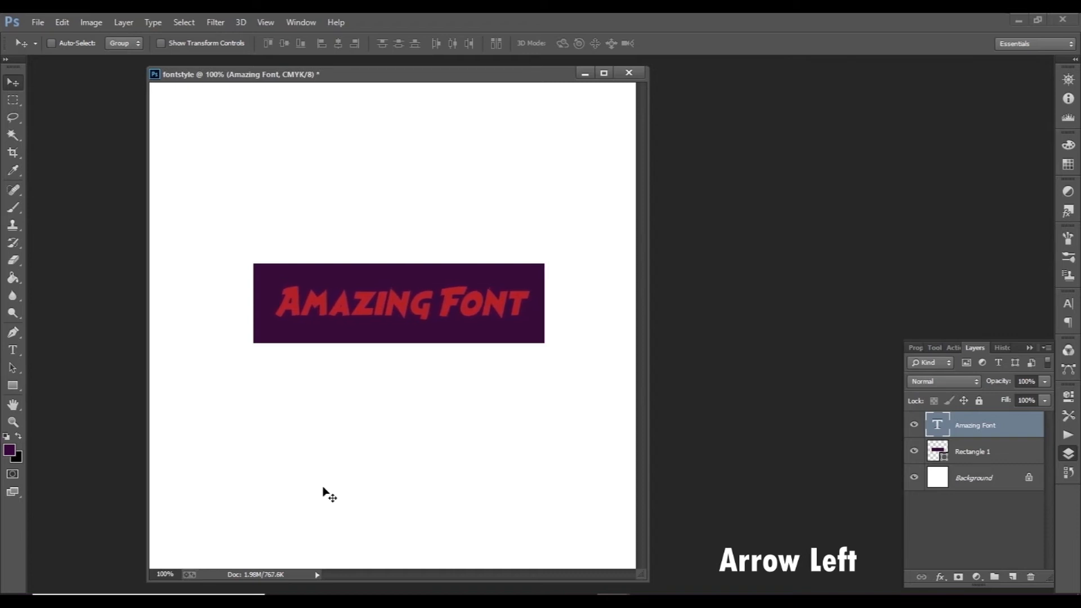
key(Left)
key(Left)
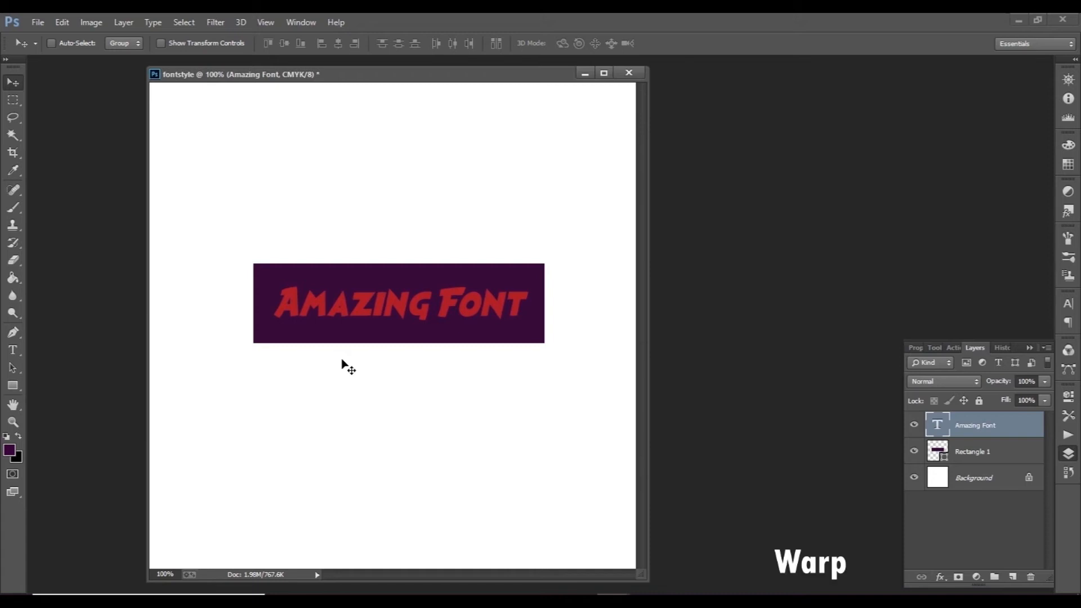
Step: Start a Warp transform on the Rectangle 1 layer and curve its left and right edges inward
click(1000, 459)
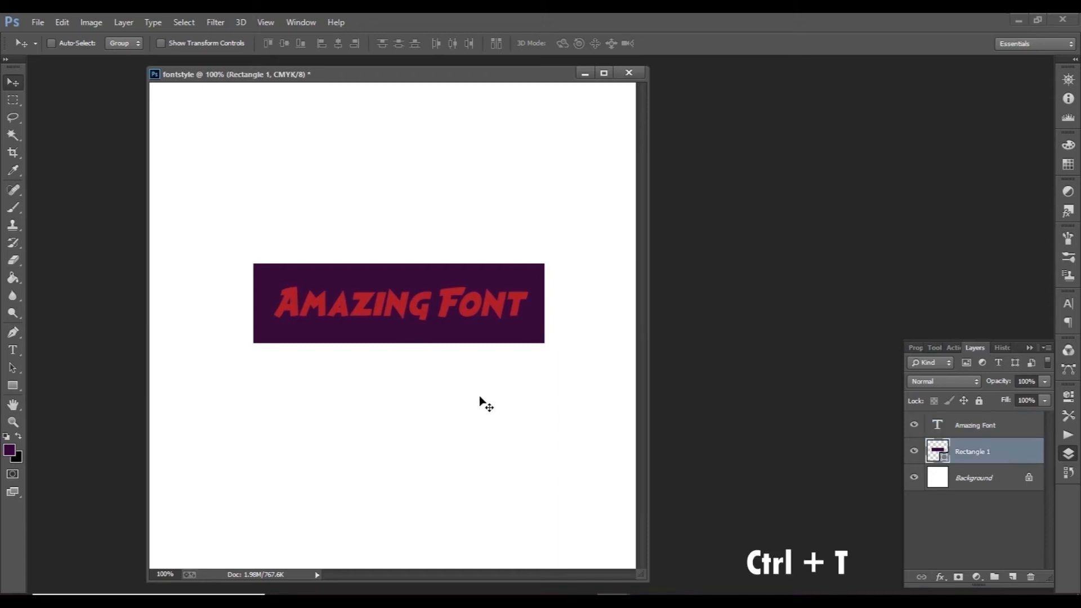
key(ctrl+t)
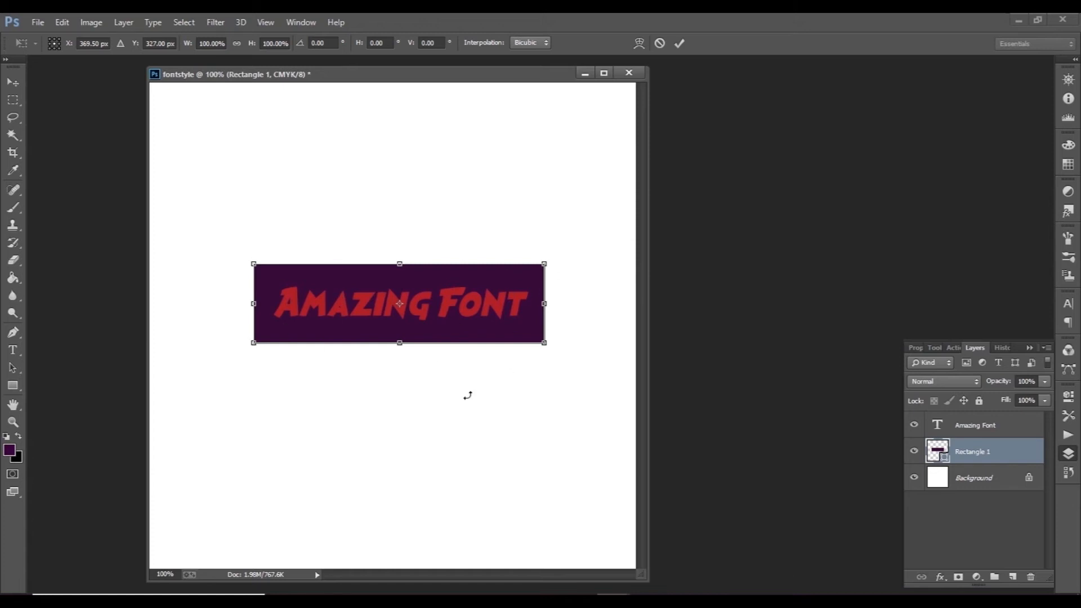
right_click(461, 278)
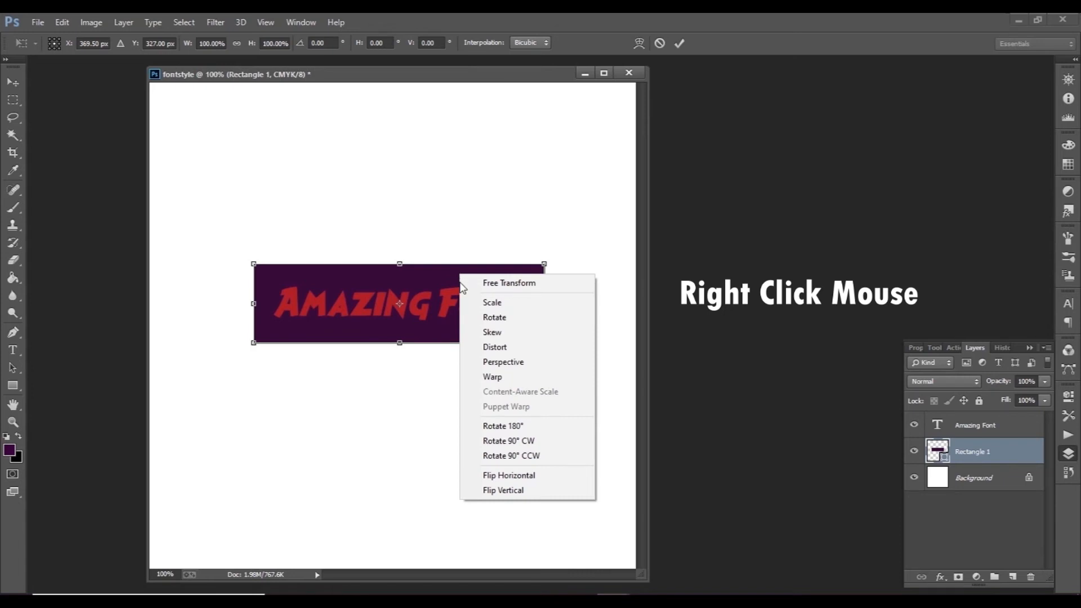
click(493, 377)
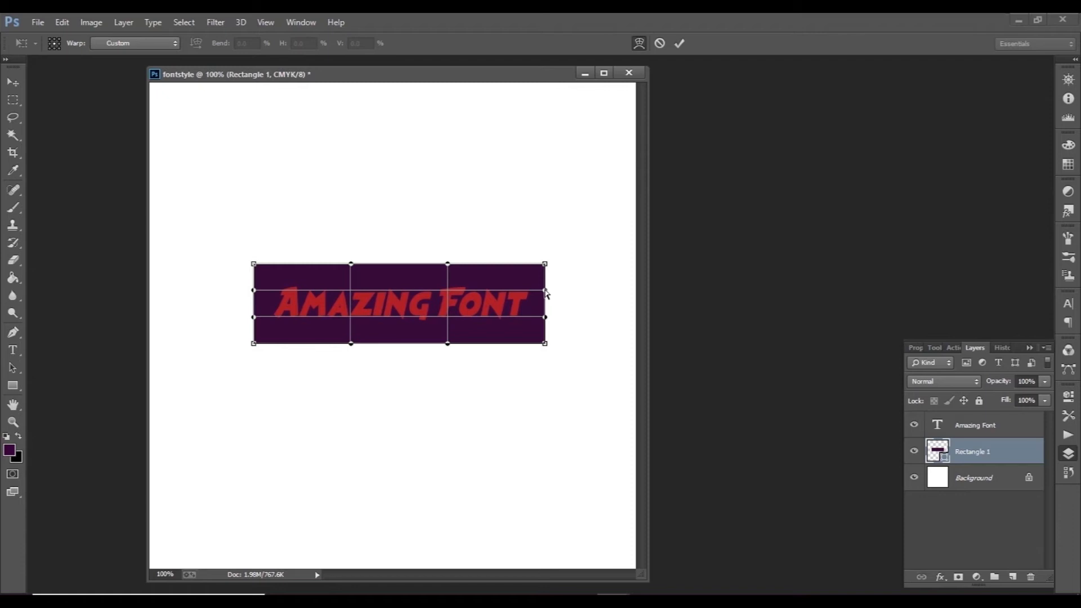
drag(545, 291, 526, 290)
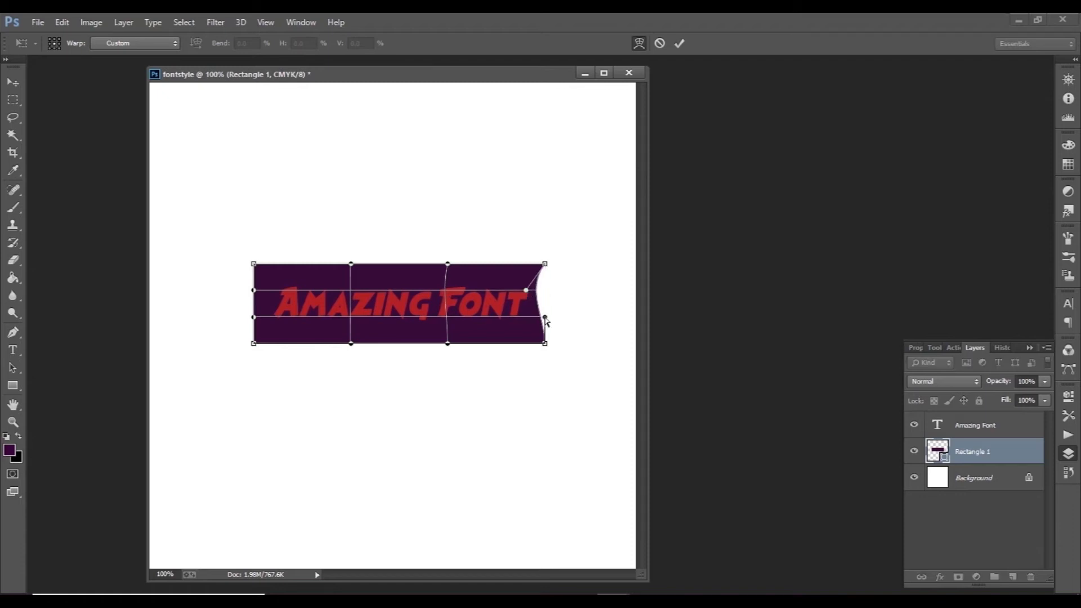
drag(544, 318, 528, 317)
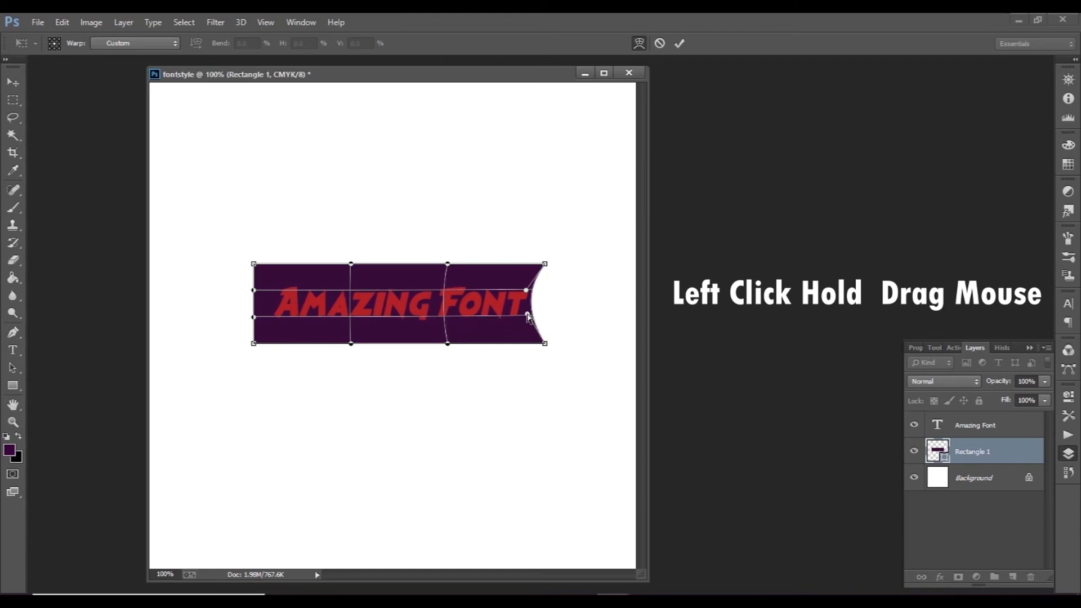
drag(253, 290, 269, 292)
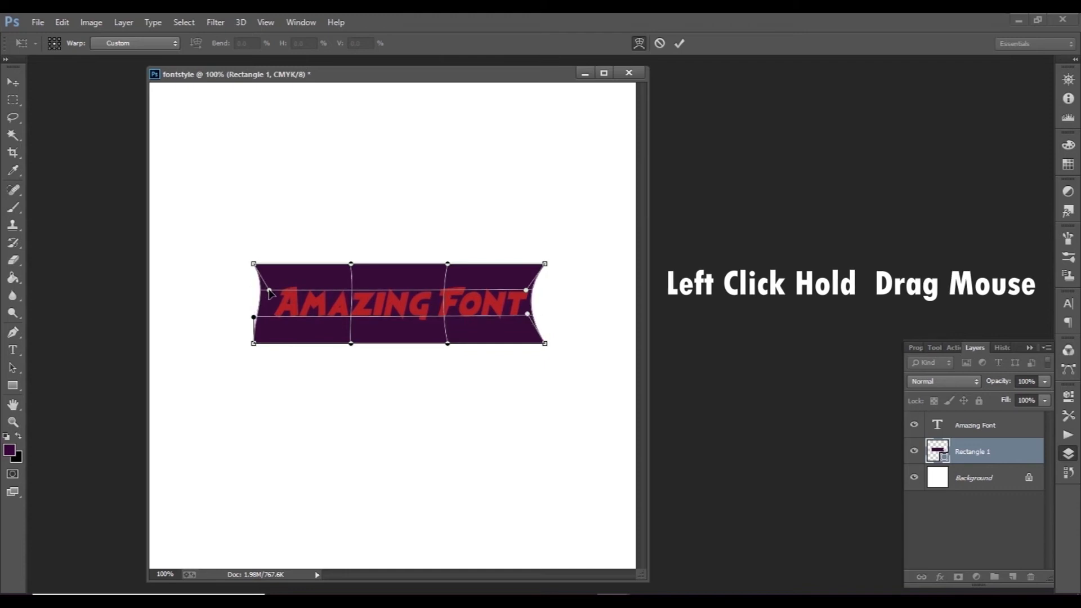
drag(253, 318, 268, 317)
Step: Curve the top and bottom edges of the warped rectangle inward and apply the transform
drag(351, 265, 360, 283)
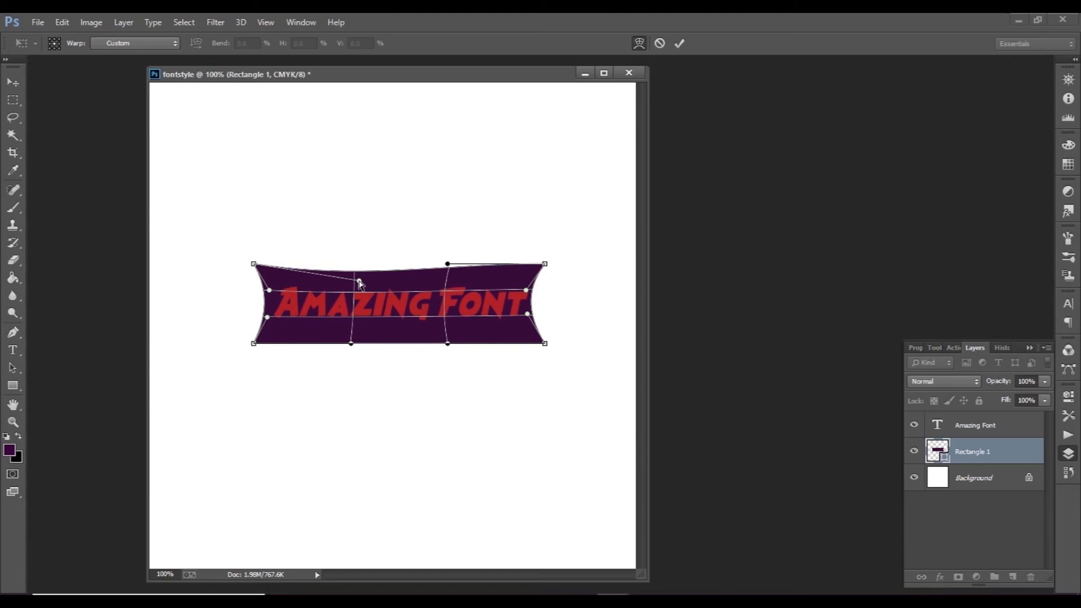
drag(448, 264, 446, 283)
drag(351, 343, 364, 329)
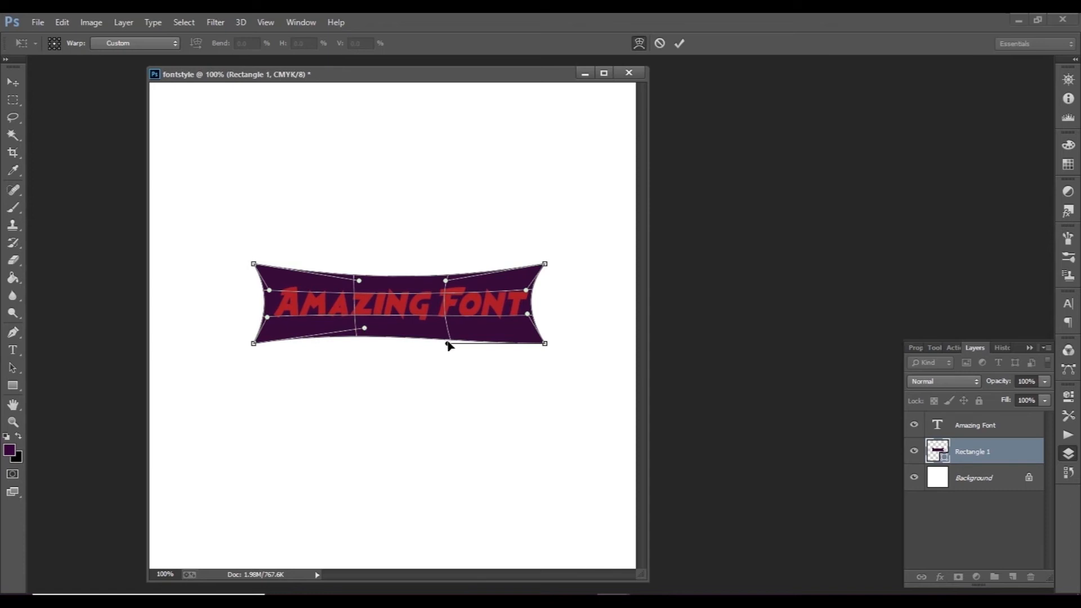
drag(447, 344, 441, 329)
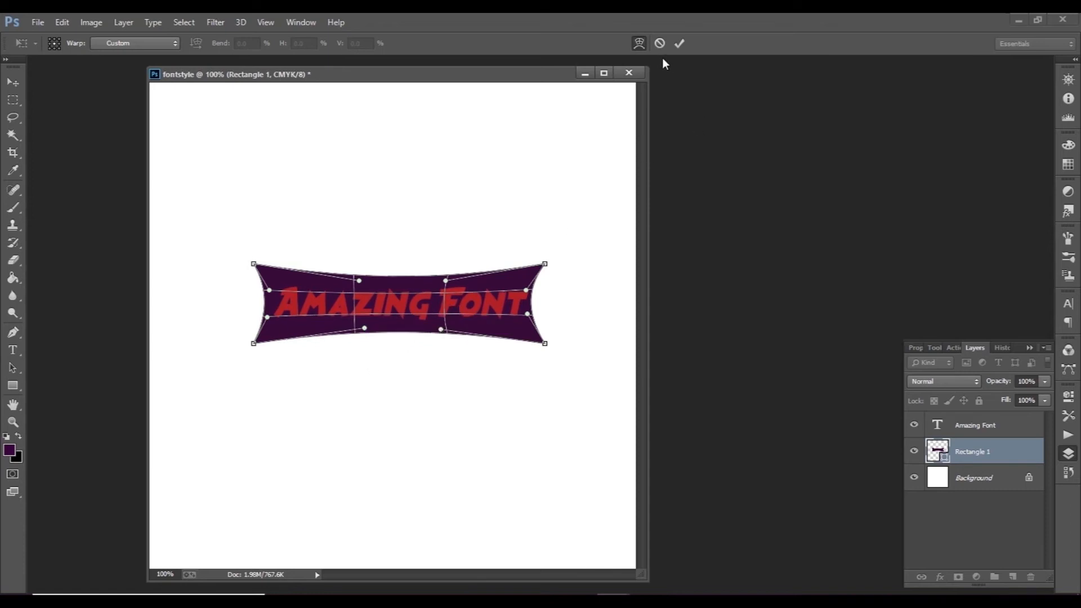
click(679, 43)
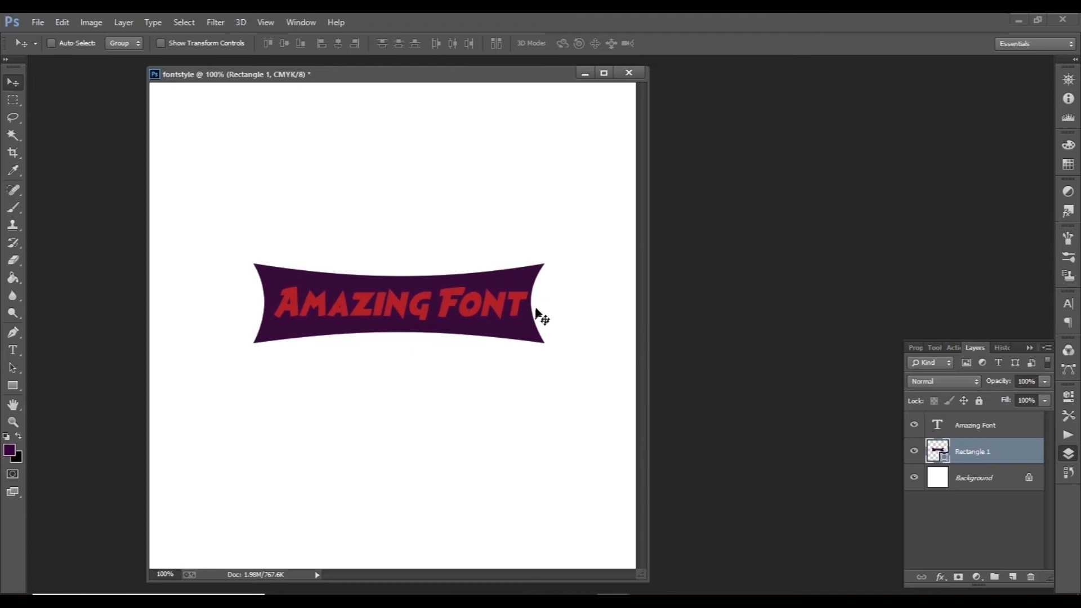
Step: Warp the Rectangle 1 layer again so its left and right edges bulge outward, and apply the transform
key(ctrl+t)
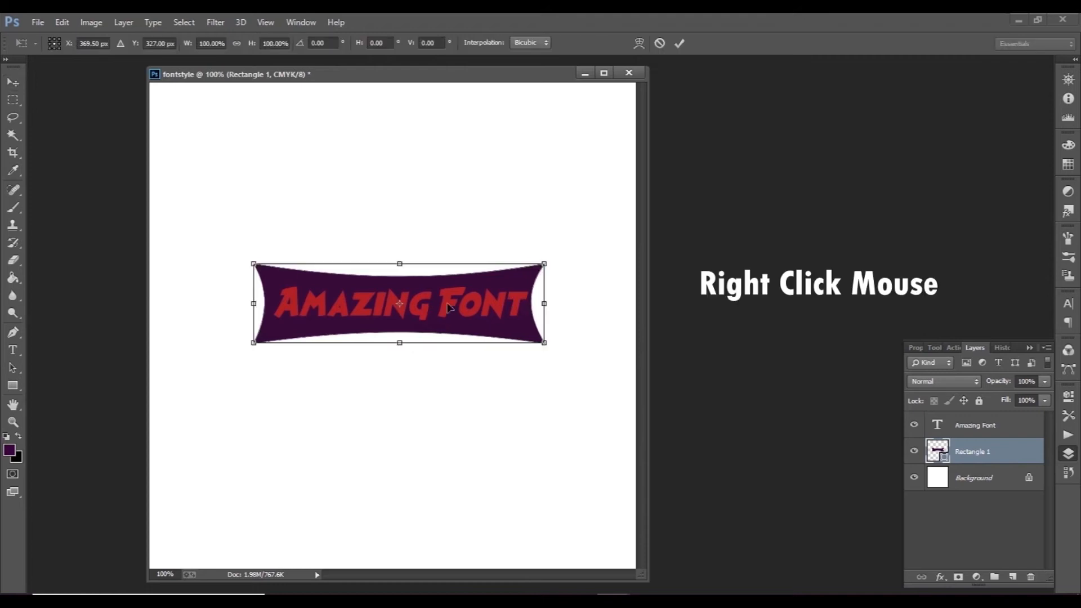
right_click(449, 305)
click(476, 407)
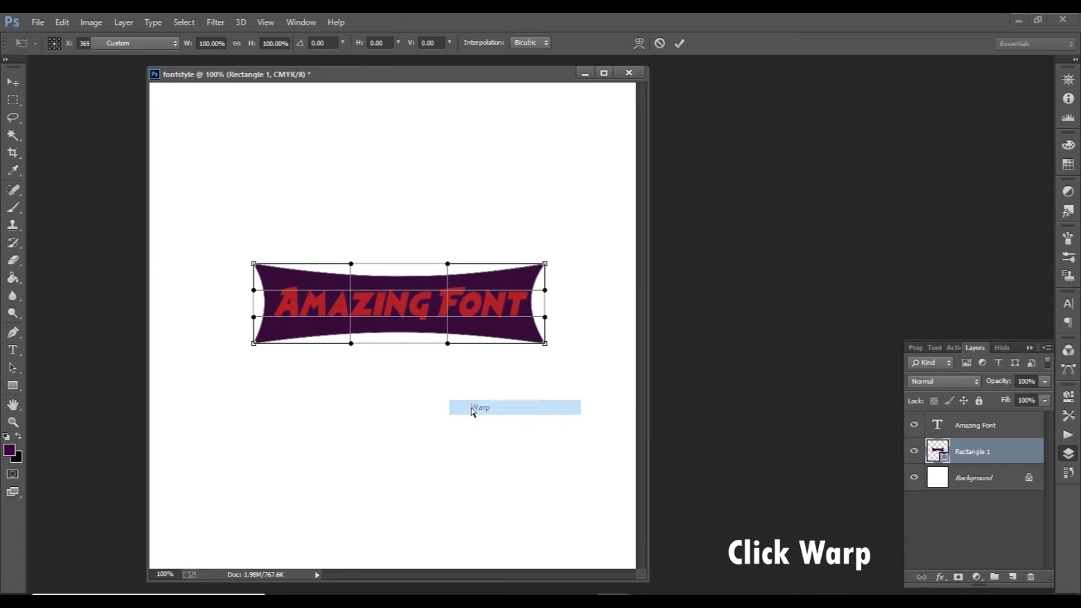
drag(546, 292, 569, 318)
drag(253, 289, 220, 322)
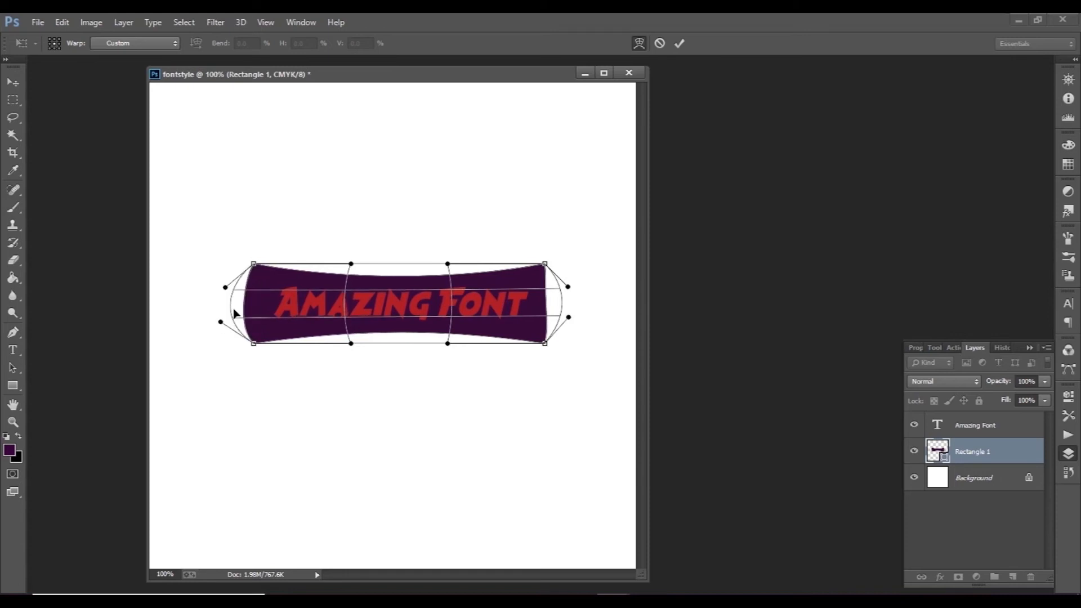
drag(568, 287, 582, 281)
drag(569, 317, 575, 320)
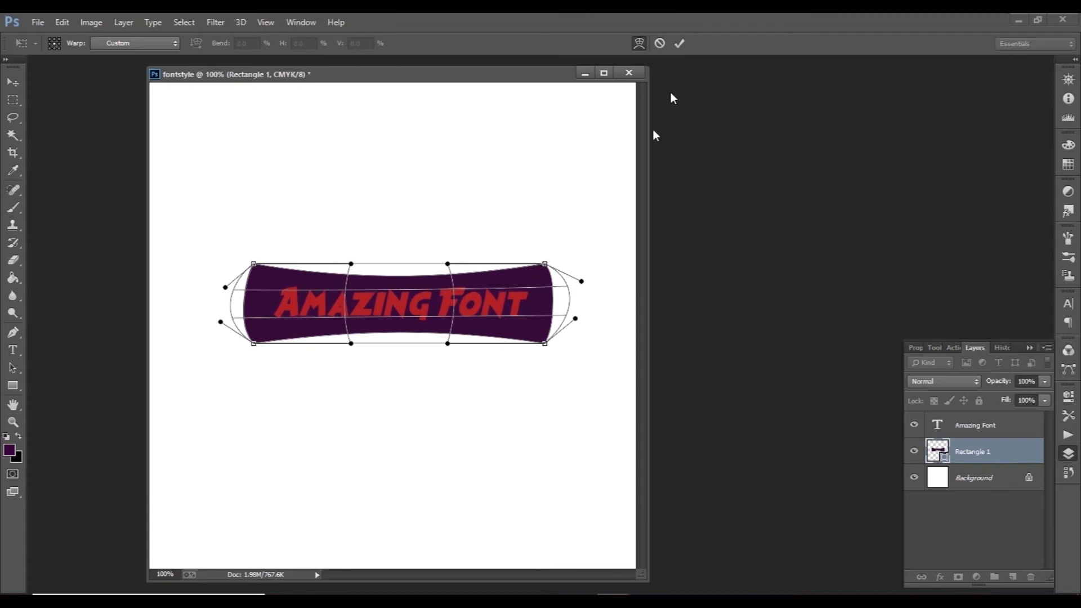
click(678, 43)
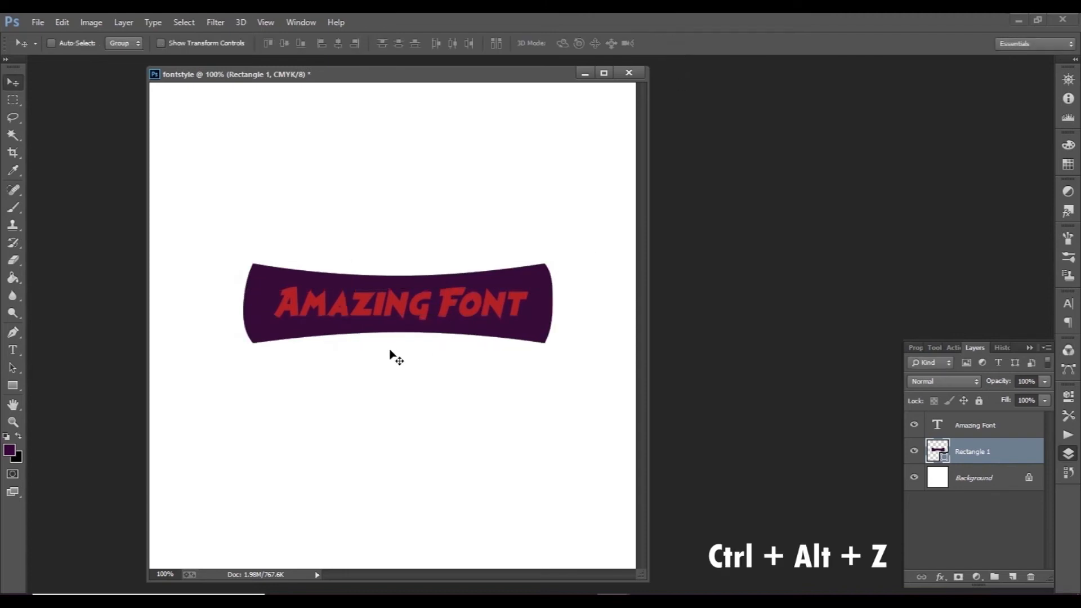
Step: Undo both warps of the rectangle, and close the transform on the text layer without altering it
key(ctrl+alt+z)
key(ctrl+alt+z)
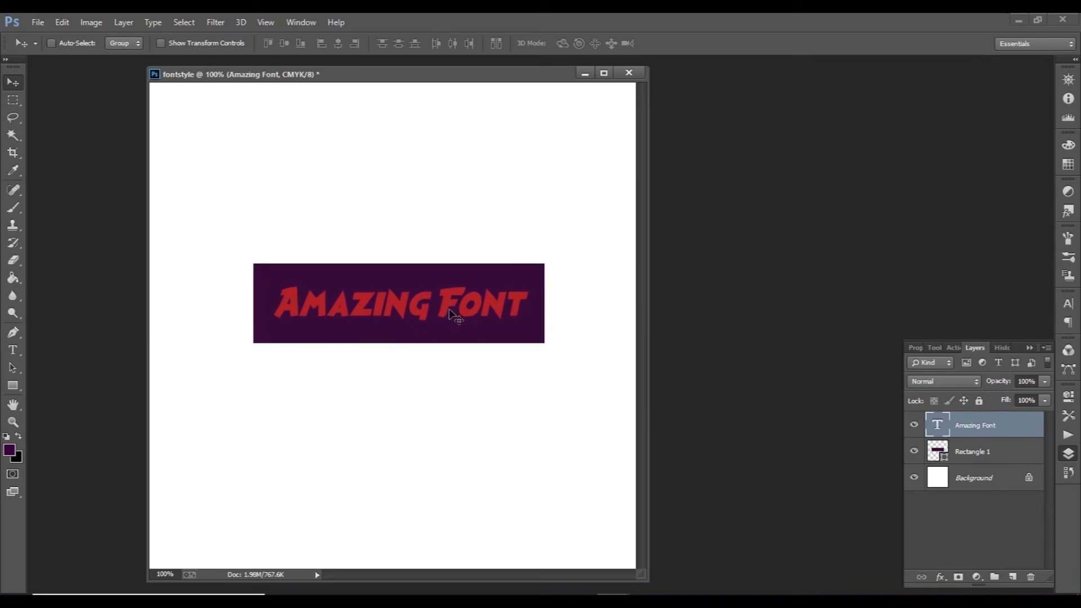
key(ctrl+t)
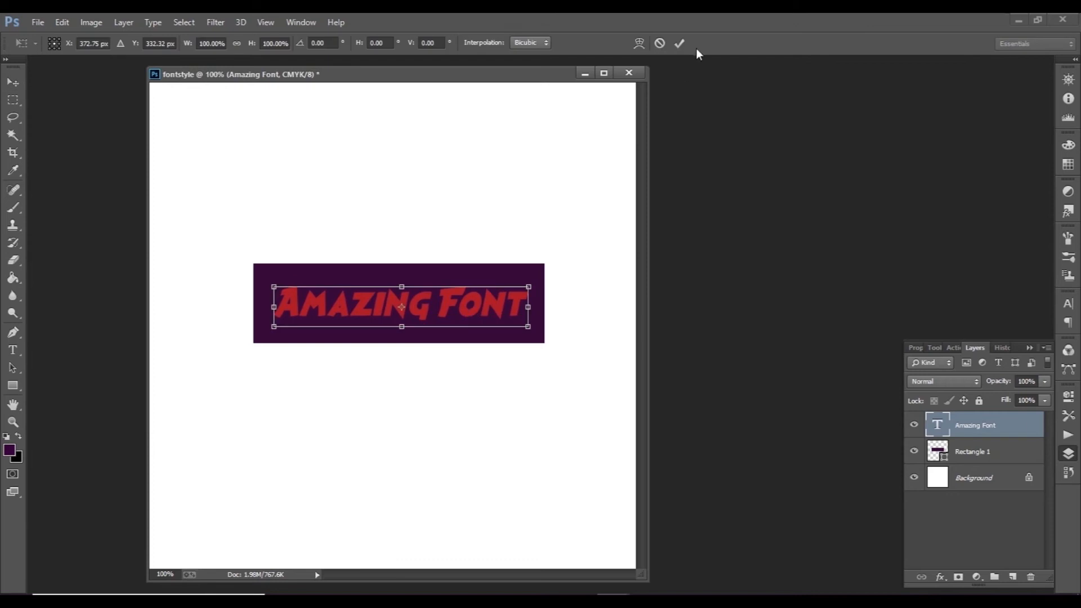
click(679, 45)
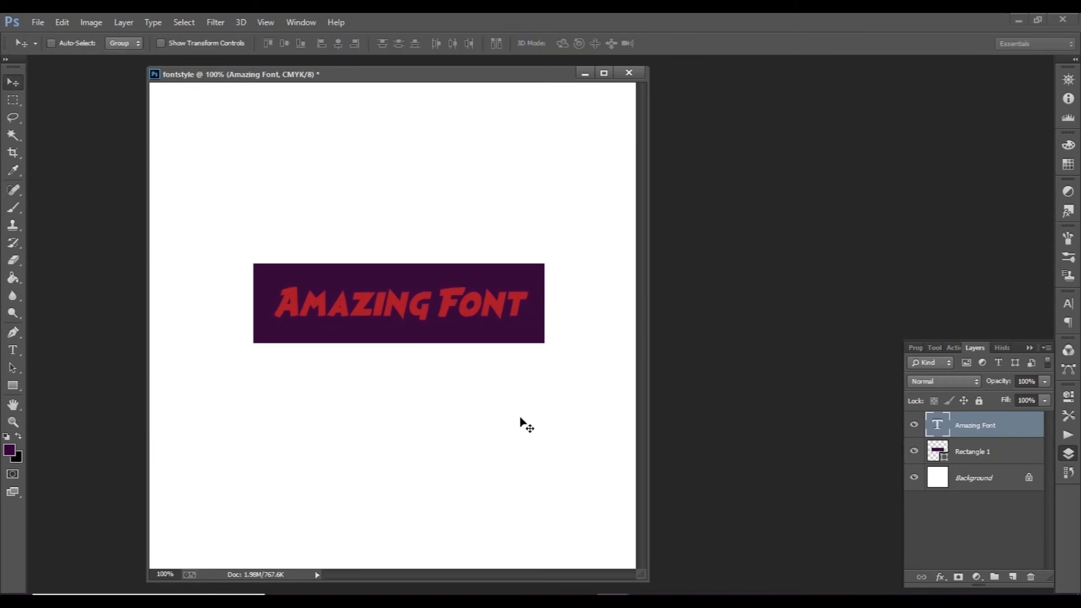
Step: Warp the Rectangle 1 layer so only its top and bottom edges curve inward, and apply the transform
click(984, 455)
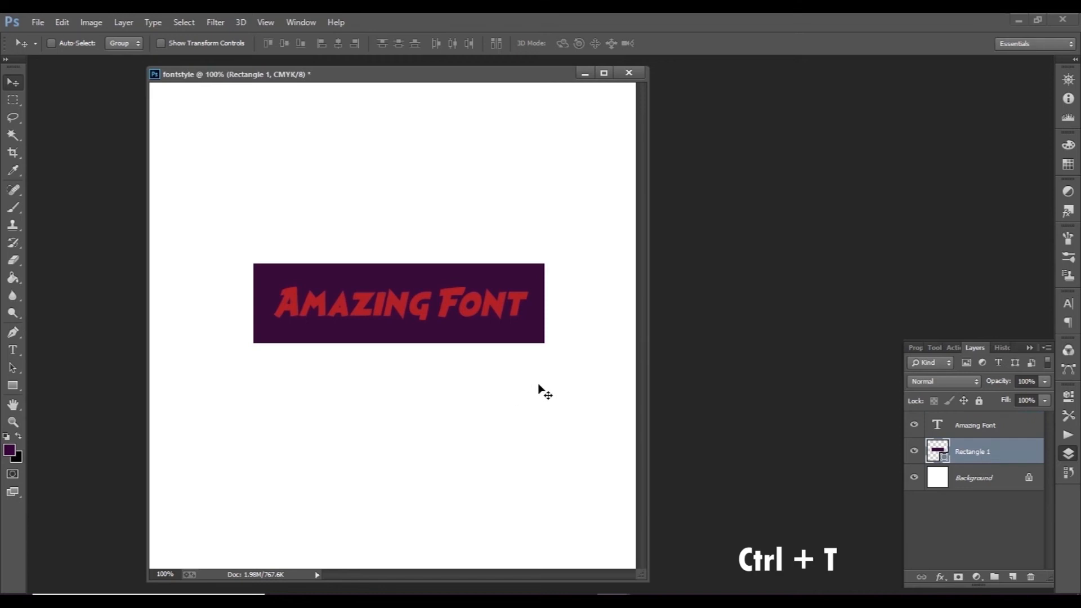
key(ctrl+t)
right_click(432, 275)
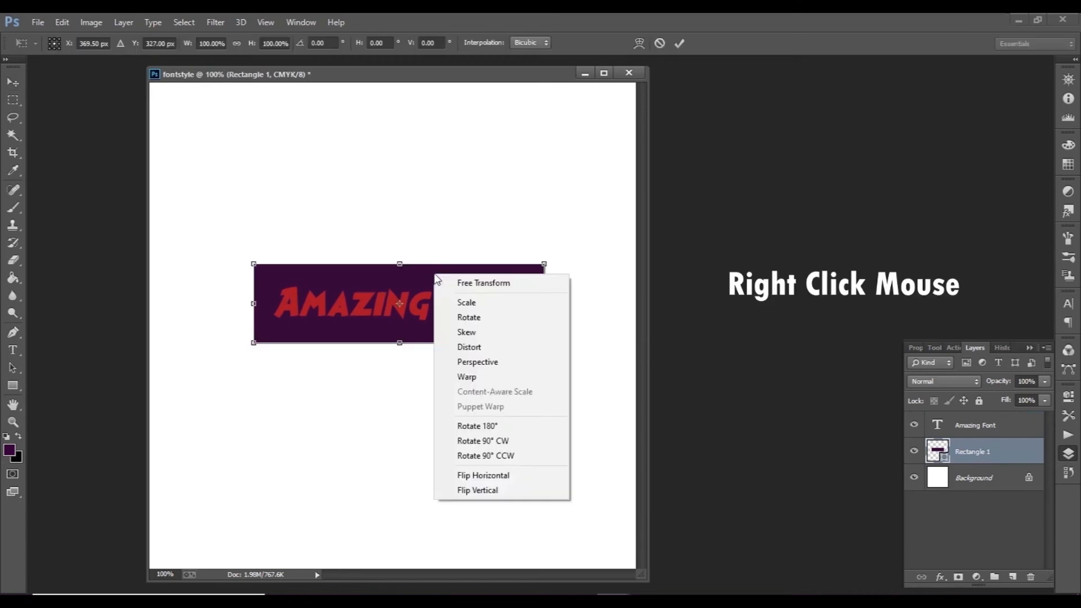
click(450, 374)
drag(351, 267, 370, 282)
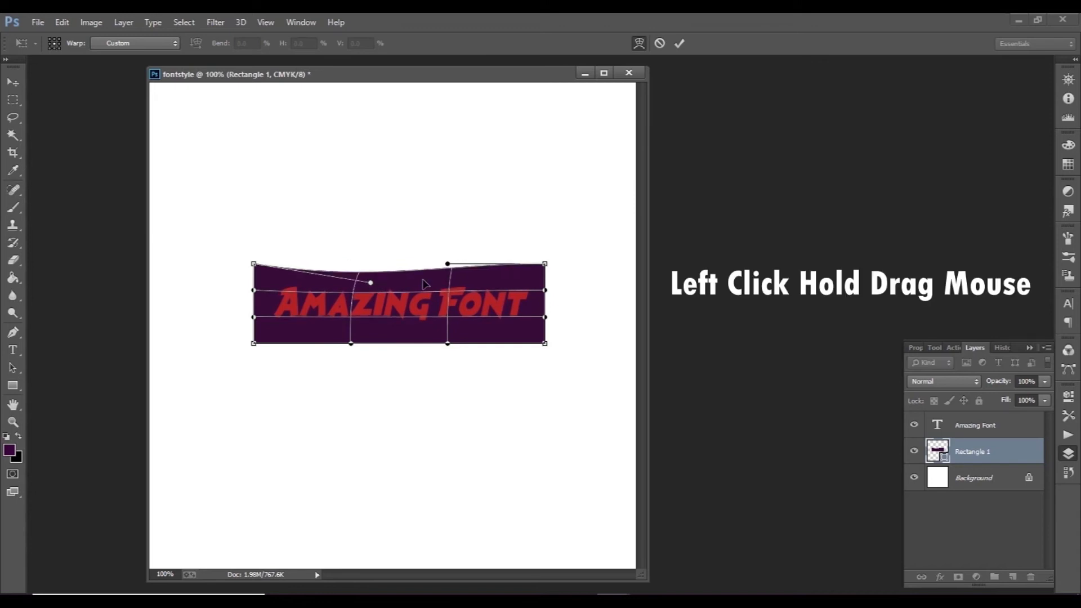
drag(447, 265, 427, 279)
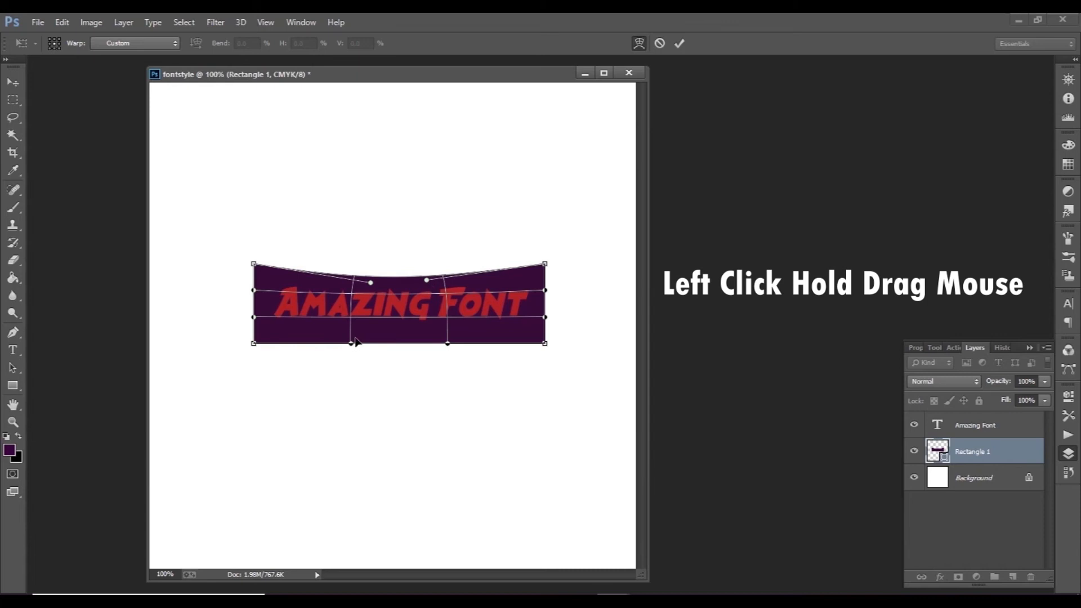
drag(354, 342, 366, 326)
drag(448, 344, 429, 331)
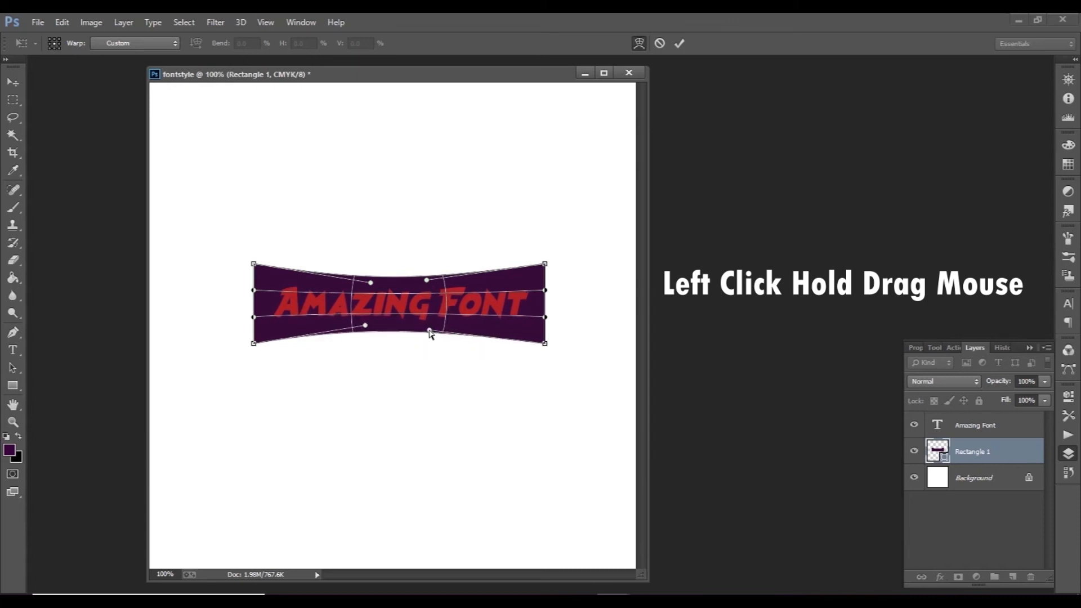
click(680, 44)
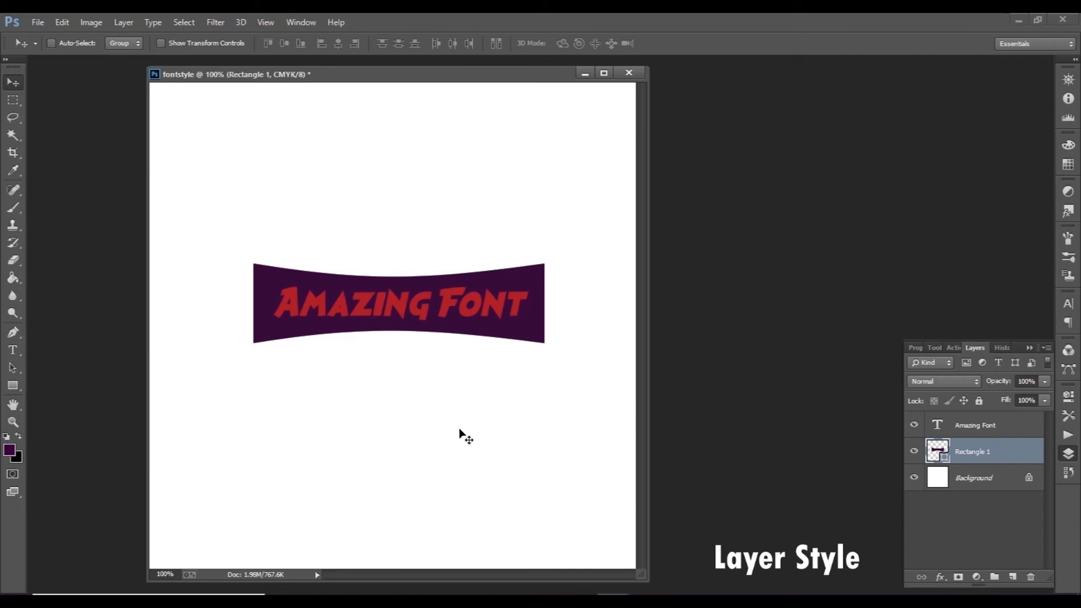
Step: Add a white Stroke layer style positioned outside to the Amazing Font text layer
click(1021, 431)
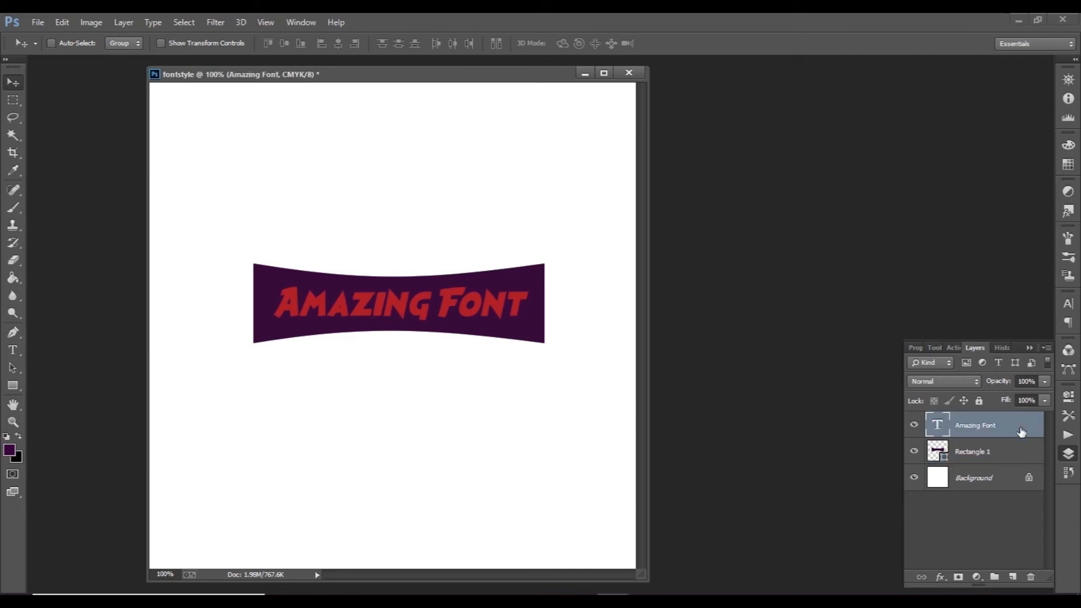
double_click(1021, 431)
drag(306, 248, 816, 141)
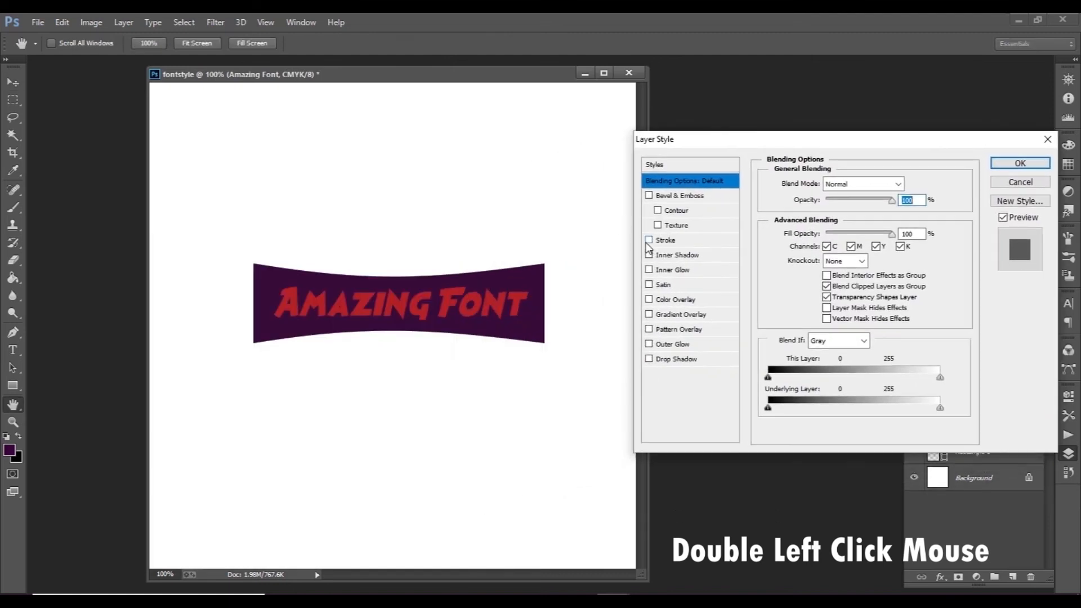
click(669, 242)
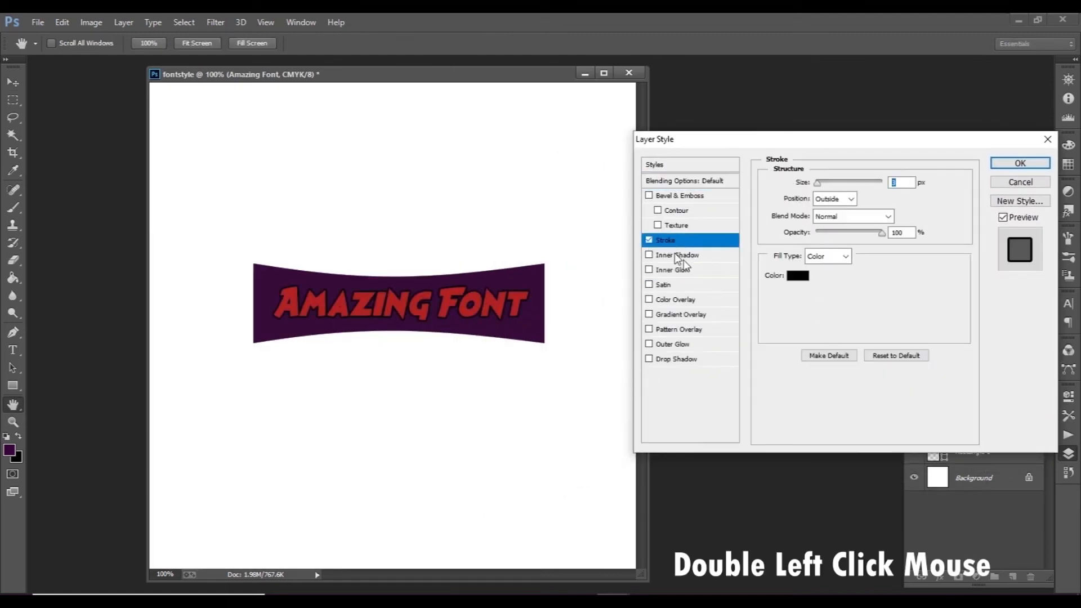
click(797, 275)
click(652, 146)
click(957, 134)
click(1020, 164)
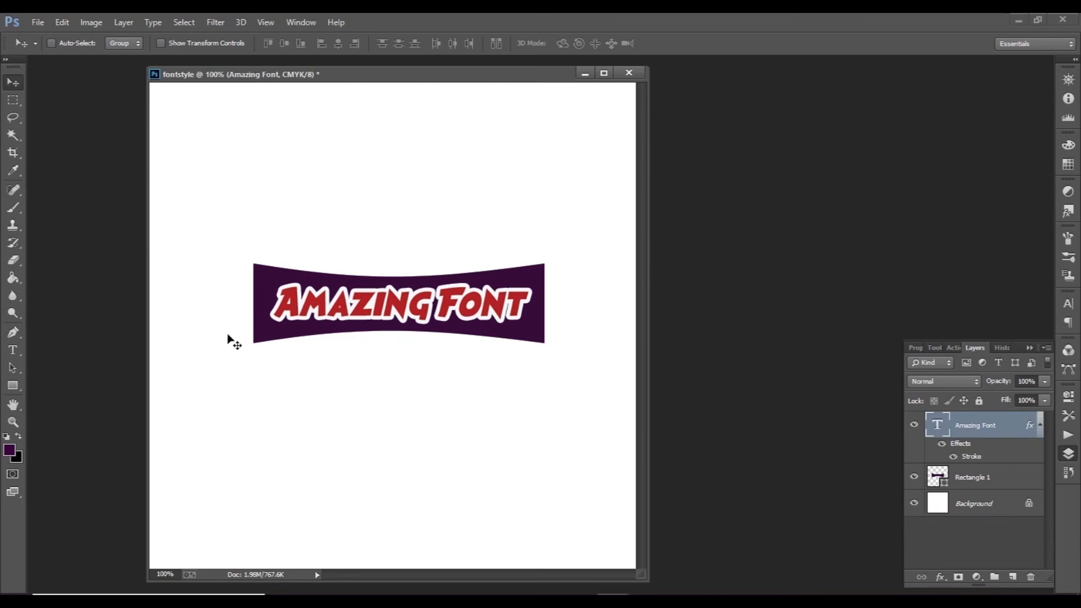
Step: Enable a Gradient Overlay on the Rectangle 1 layer and show its settings
double_click(1004, 481)
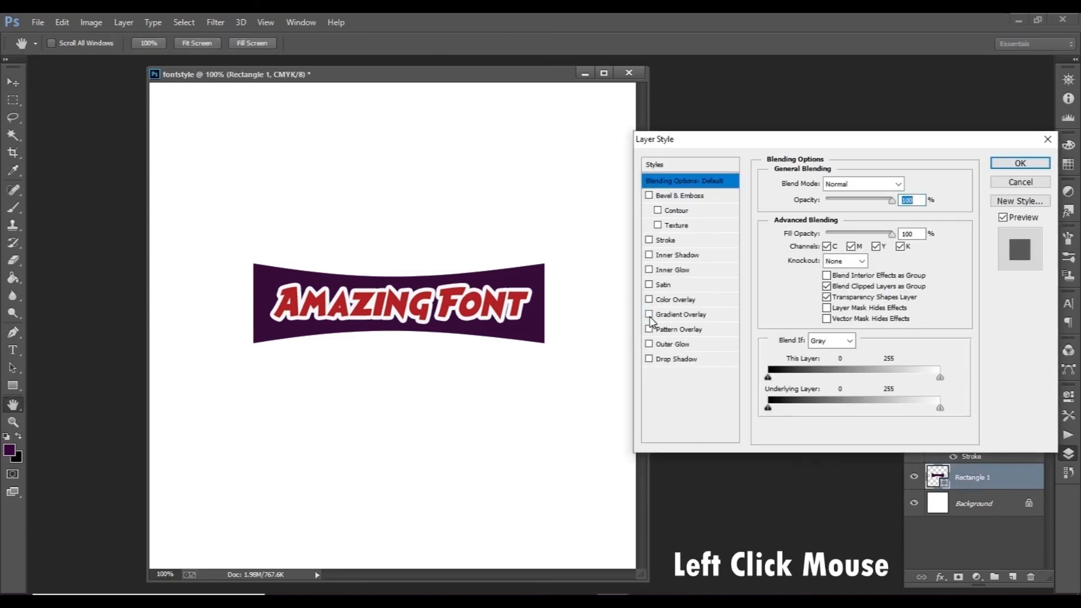
click(649, 315)
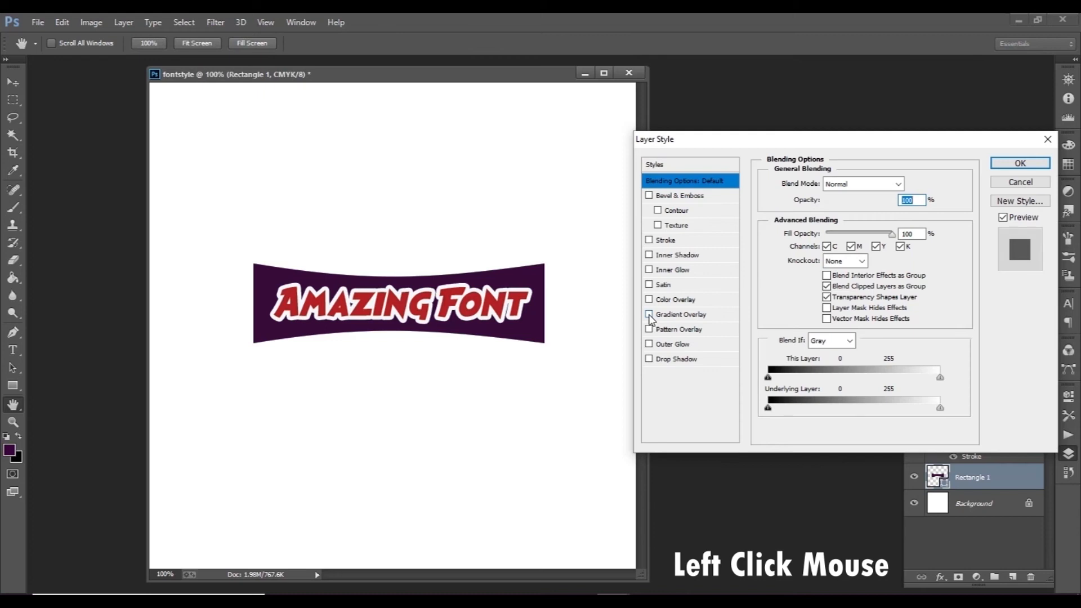
double_click(679, 317)
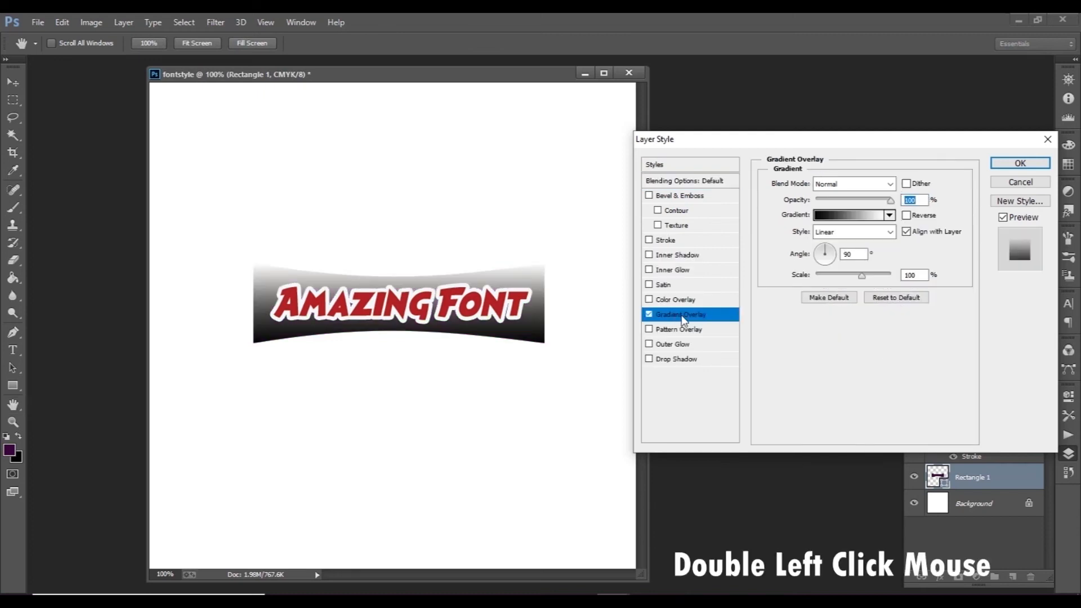
Step: Set the starting color stop of the Gradient Overlay's gradient to dark teal #0a464b
click(847, 216)
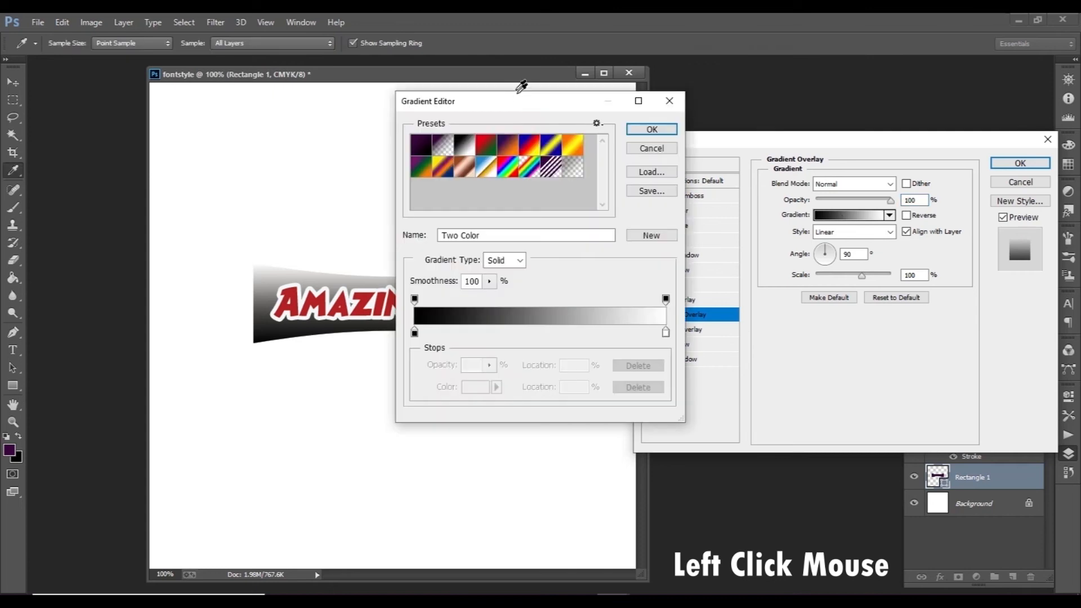
drag(524, 108, 799, 117)
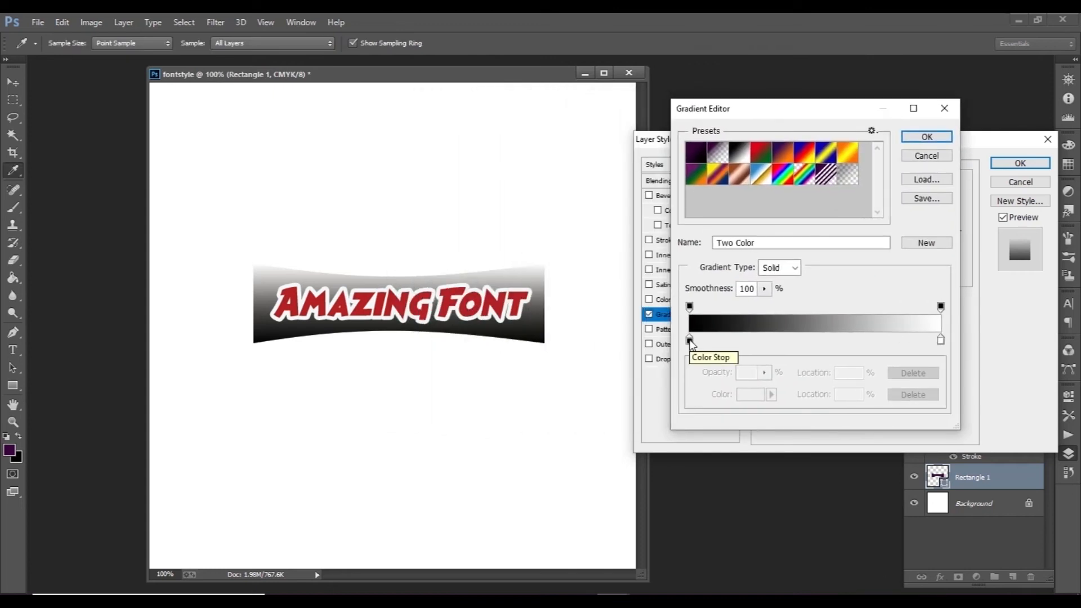
click(689, 341)
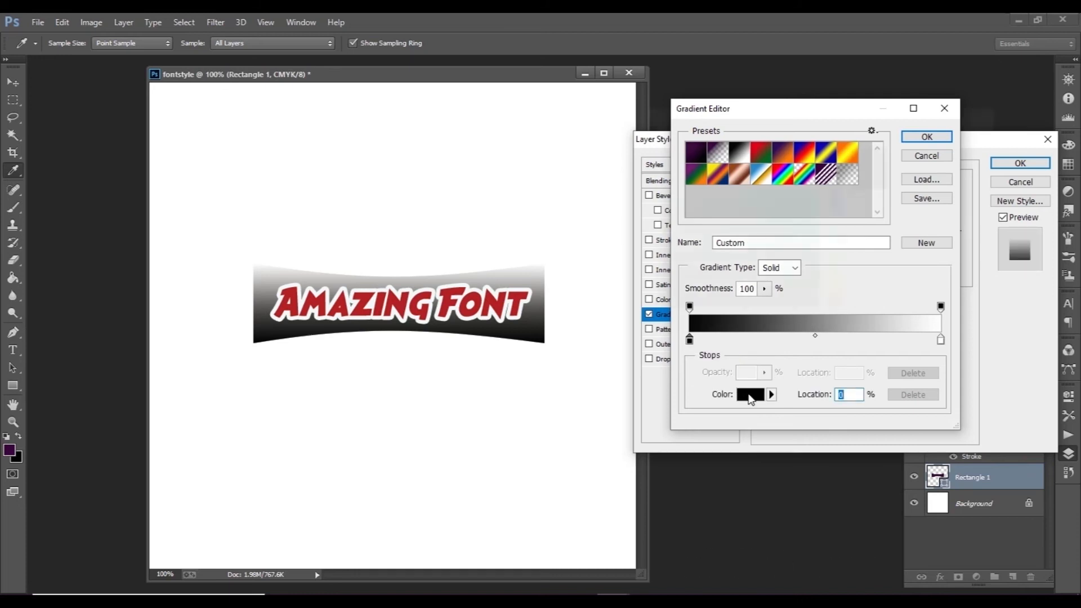
click(749, 395)
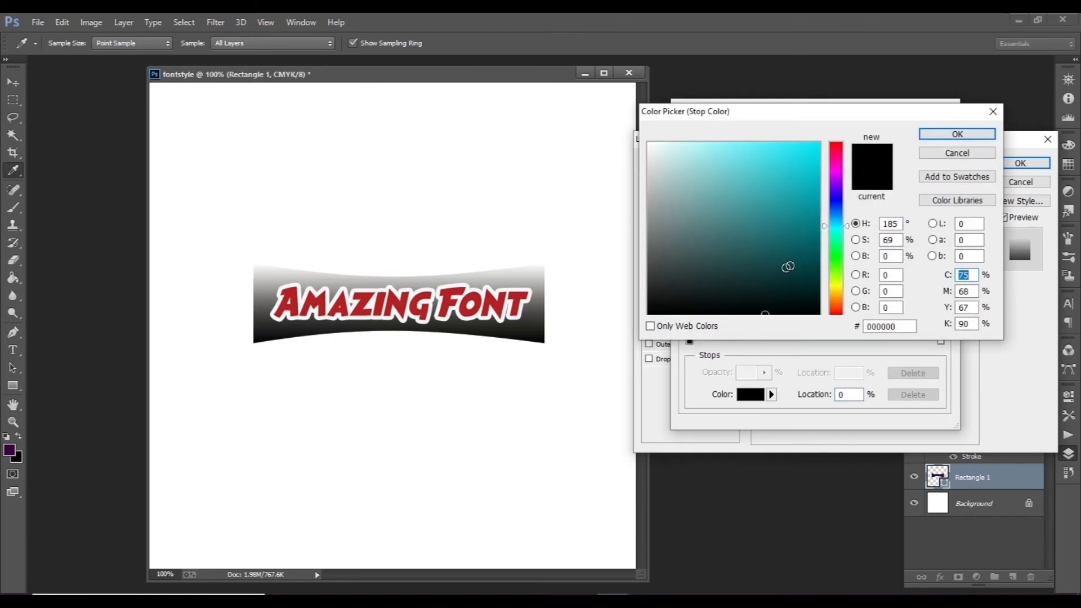
click(797, 264)
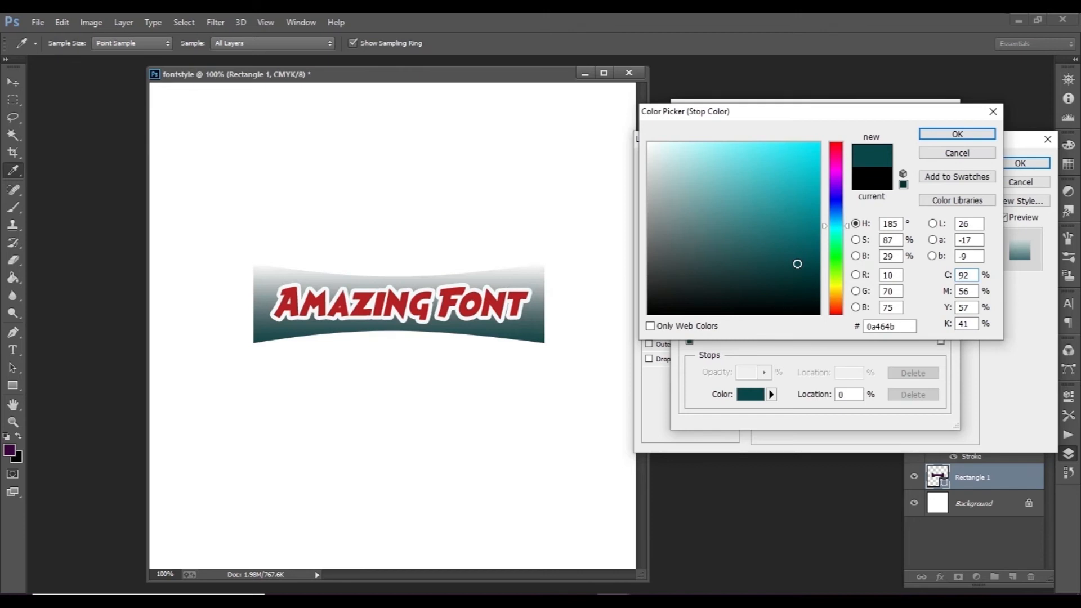
click(952, 137)
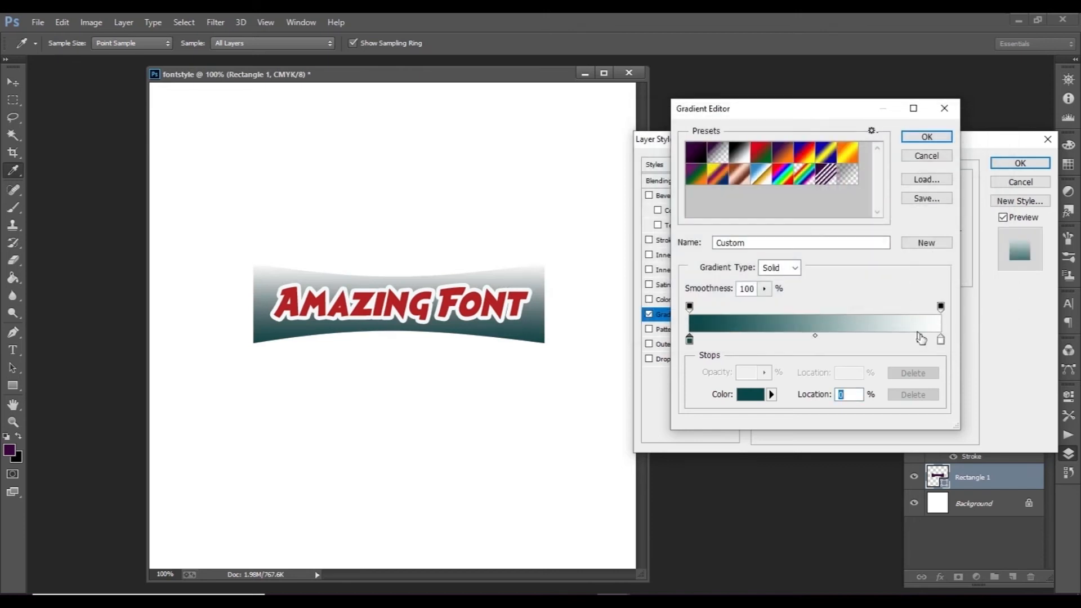
Step: Set the ending color stop of the Gradient Overlay's gradient to dark navy #071055, and accept the gradient
click(940, 340)
click(751, 394)
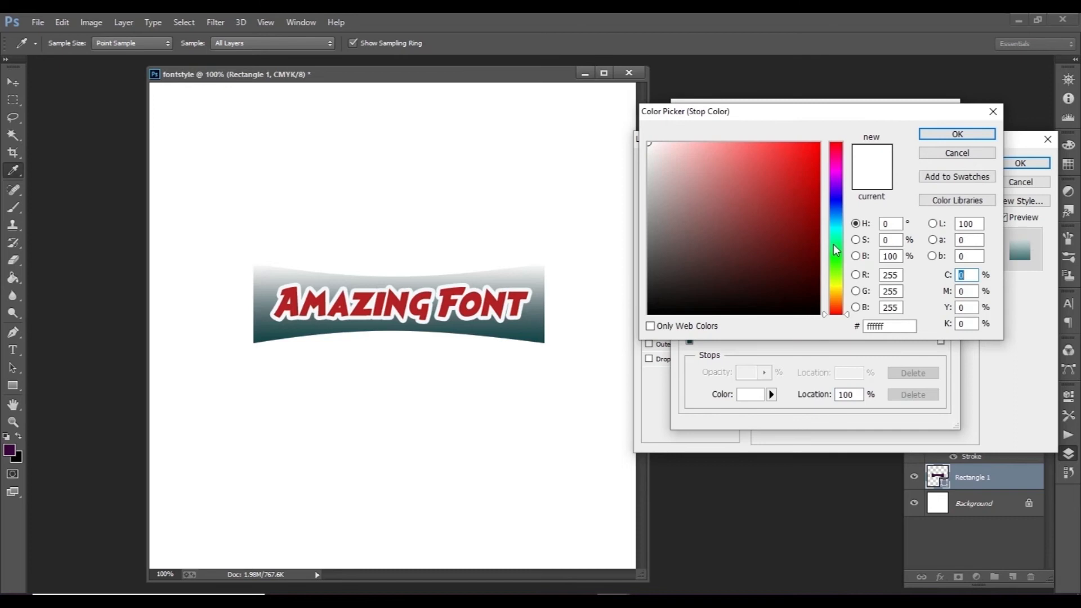
click(837, 203)
click(810, 176)
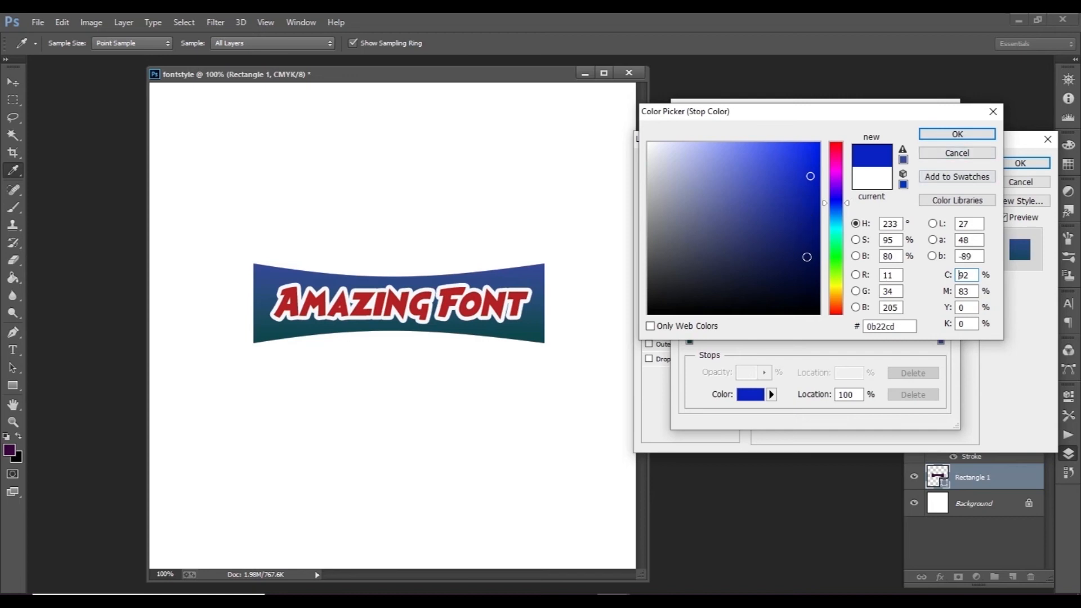
click(806, 257)
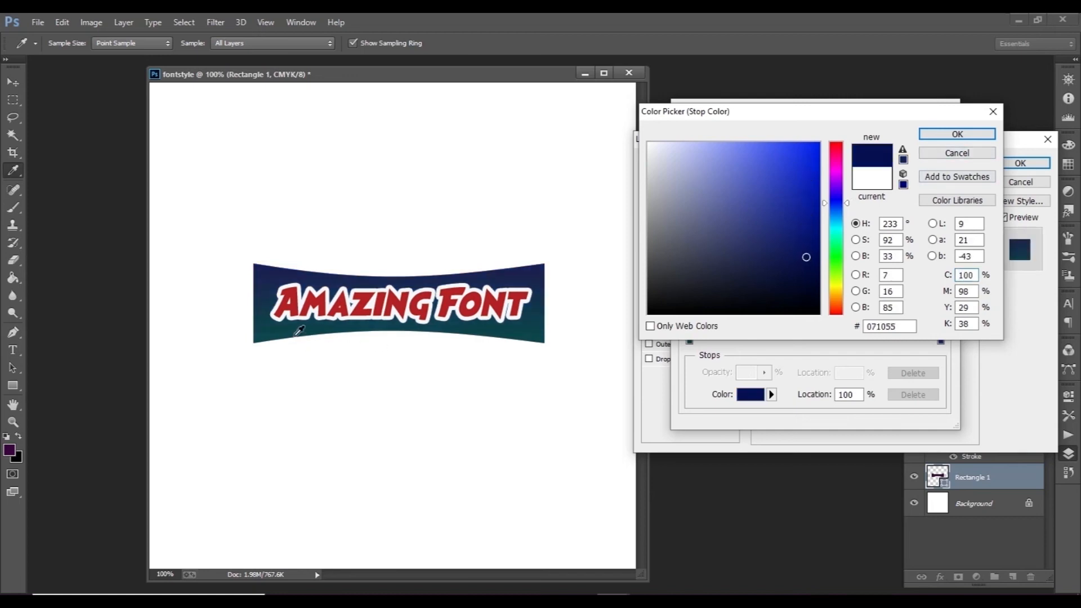
click(942, 134)
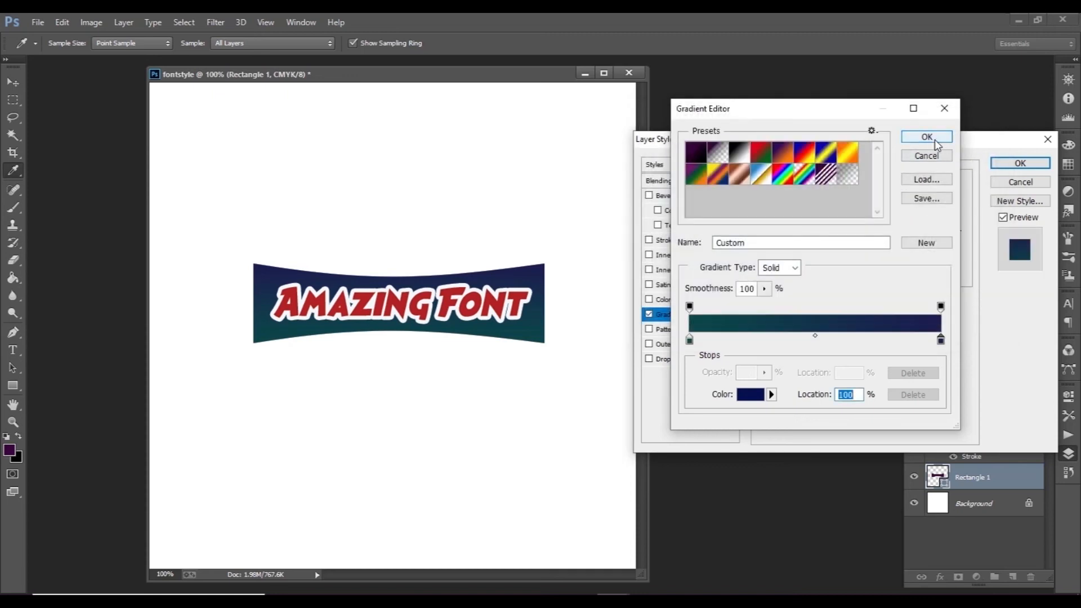
click(928, 137)
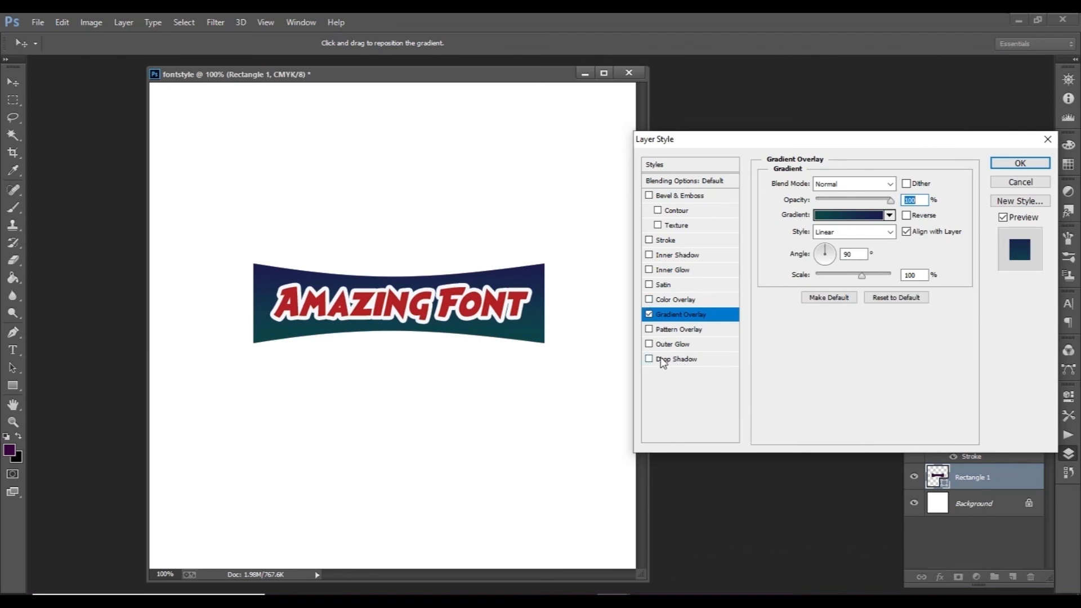
Step: Add a gradient-colored Inner Glow to Rectangle 1 and set its gradient's starting stop to green #14d1a7
click(649, 271)
click(652, 271)
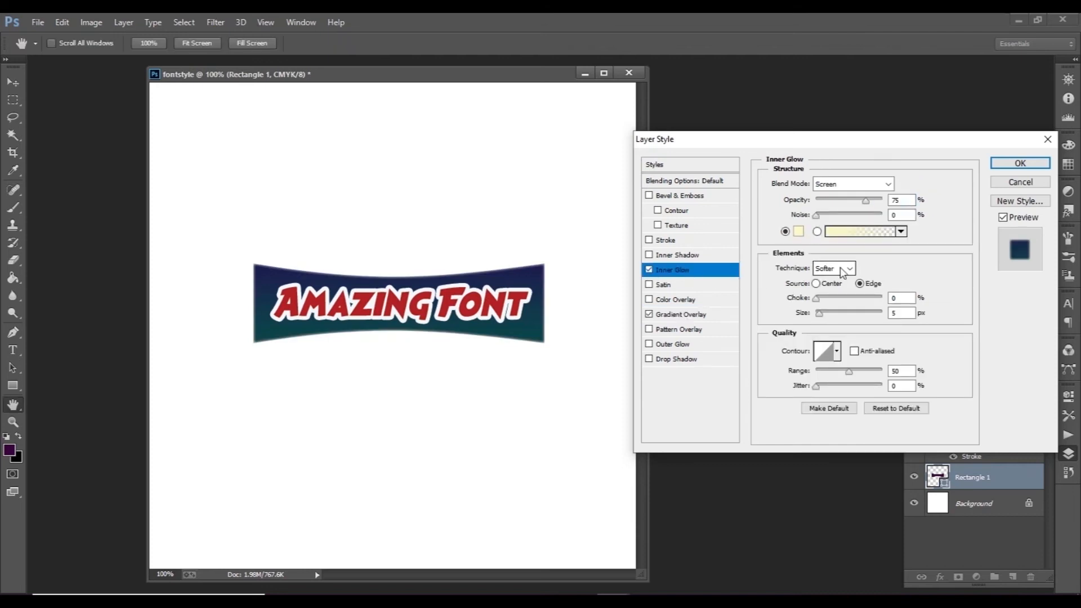
click(829, 232)
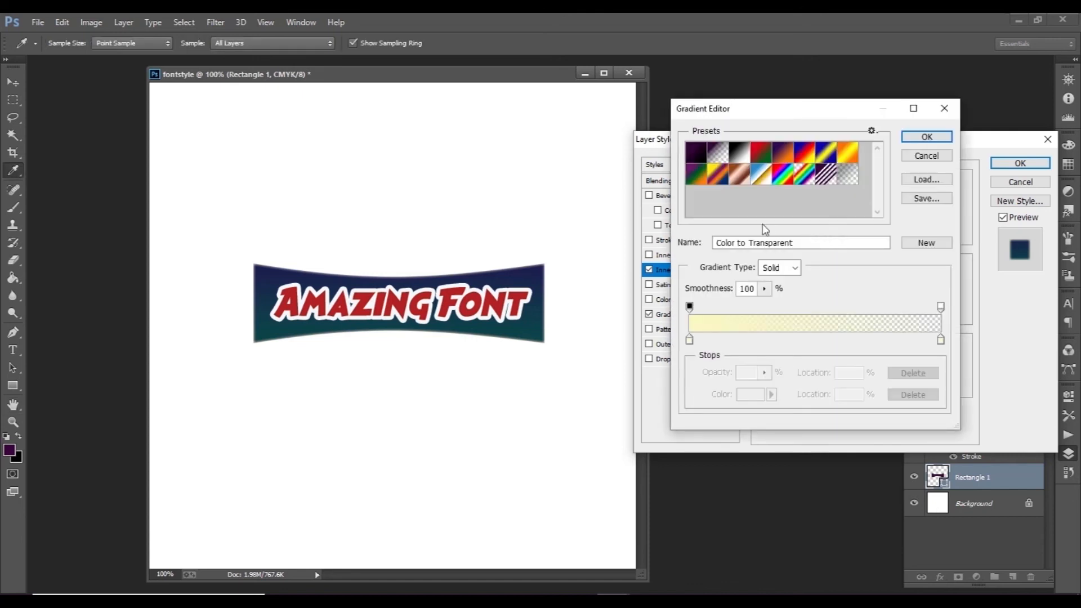
click(689, 340)
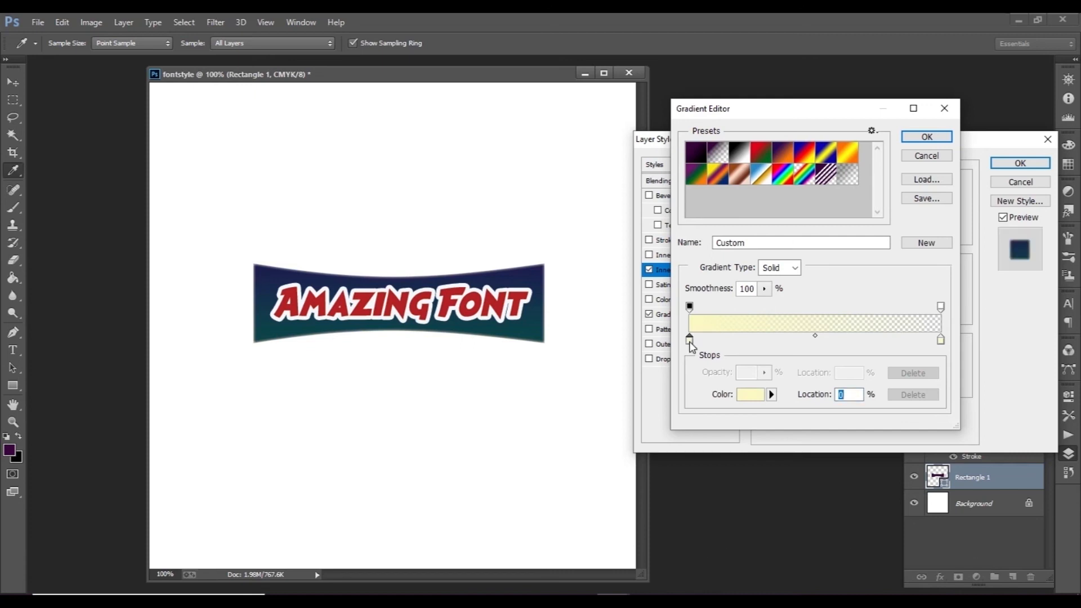
double_click(689, 339)
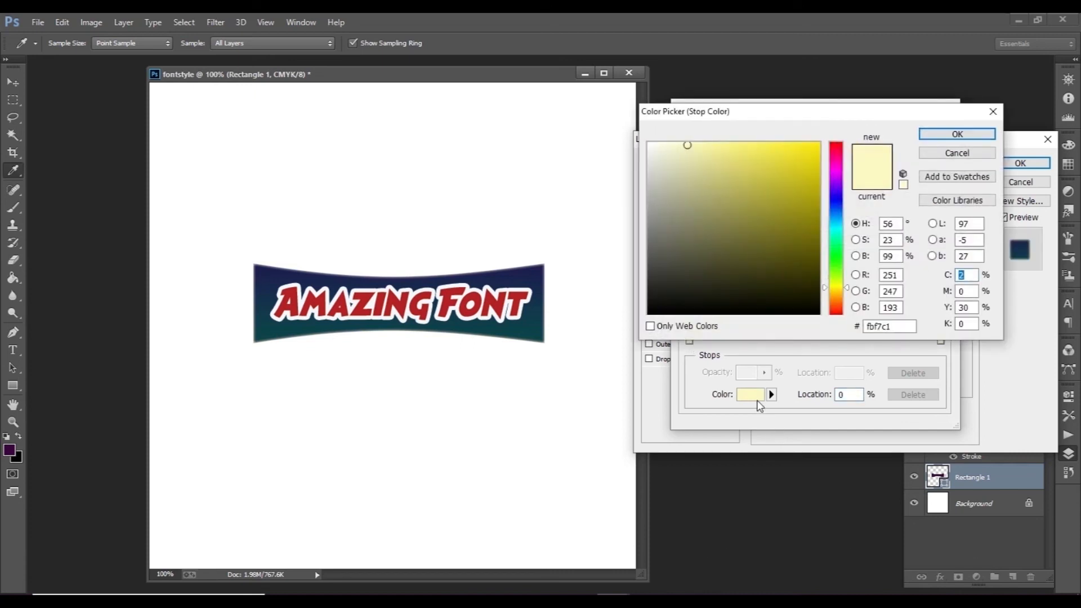
click(835, 237)
click(807, 162)
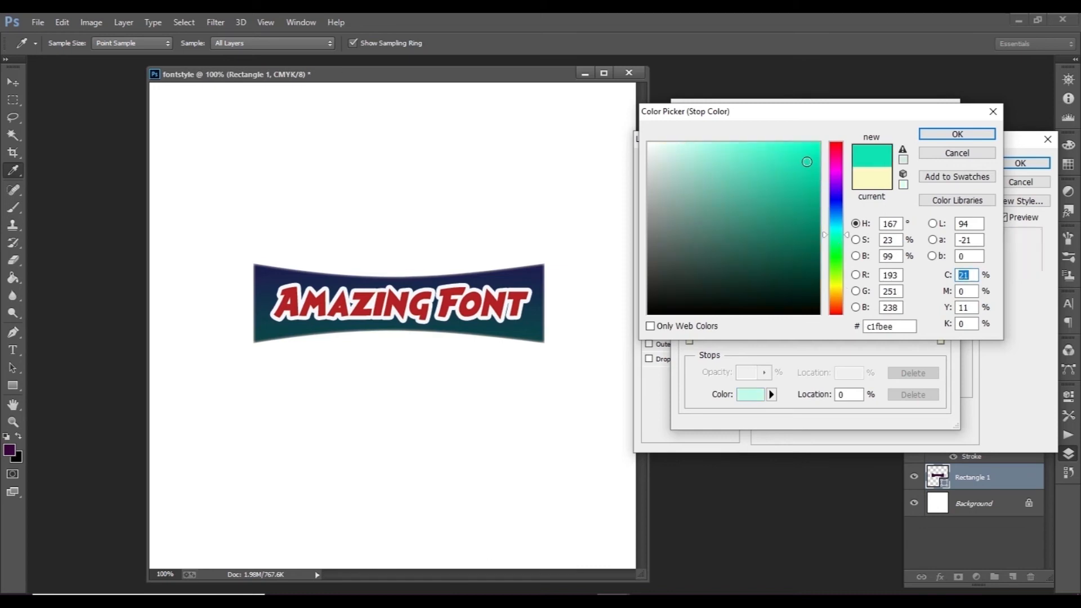
click(803, 173)
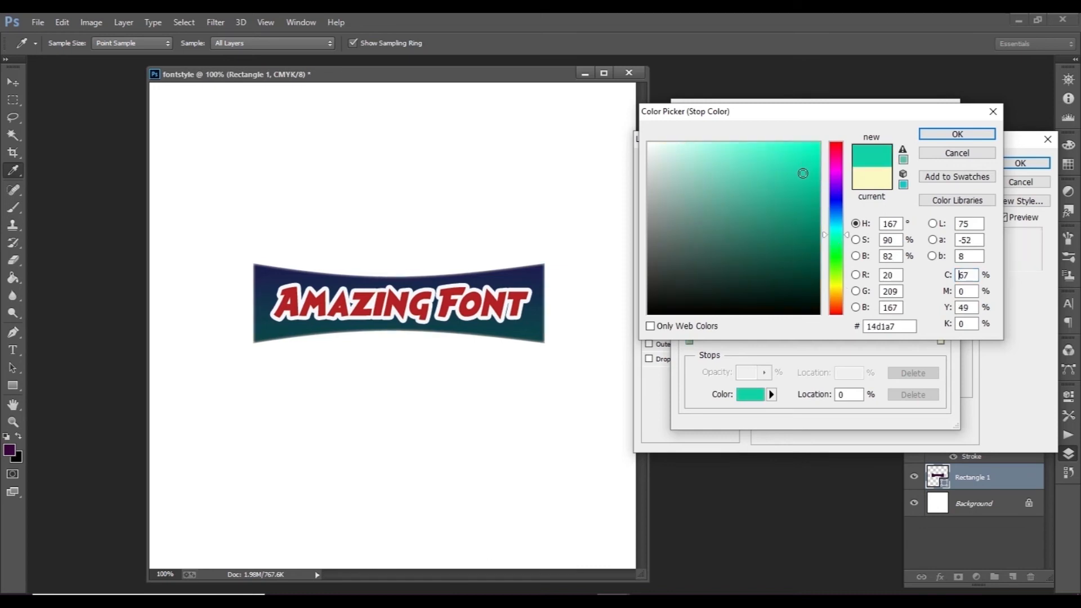
click(935, 137)
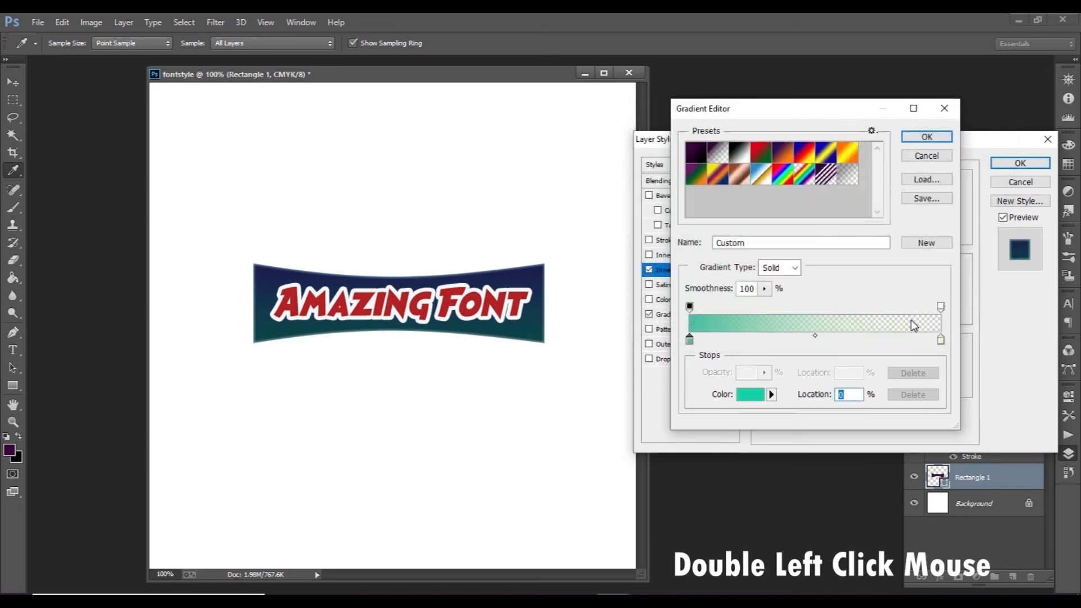
Step: Set the ending color stop of the Inner Glow gradient to dark teal #054540, and accept the gradient
double_click(941, 340)
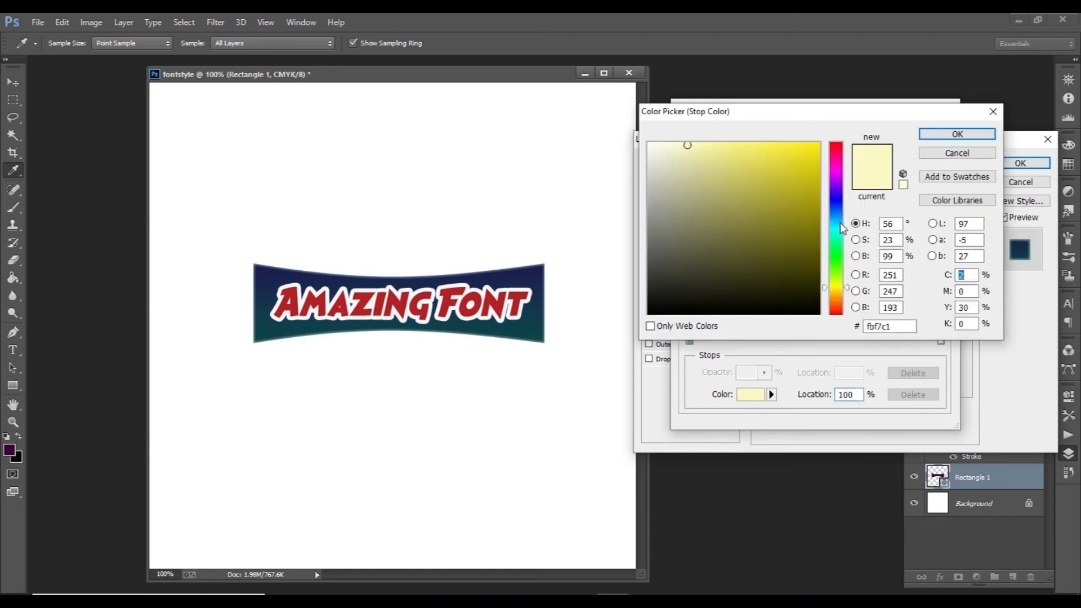
click(836, 229)
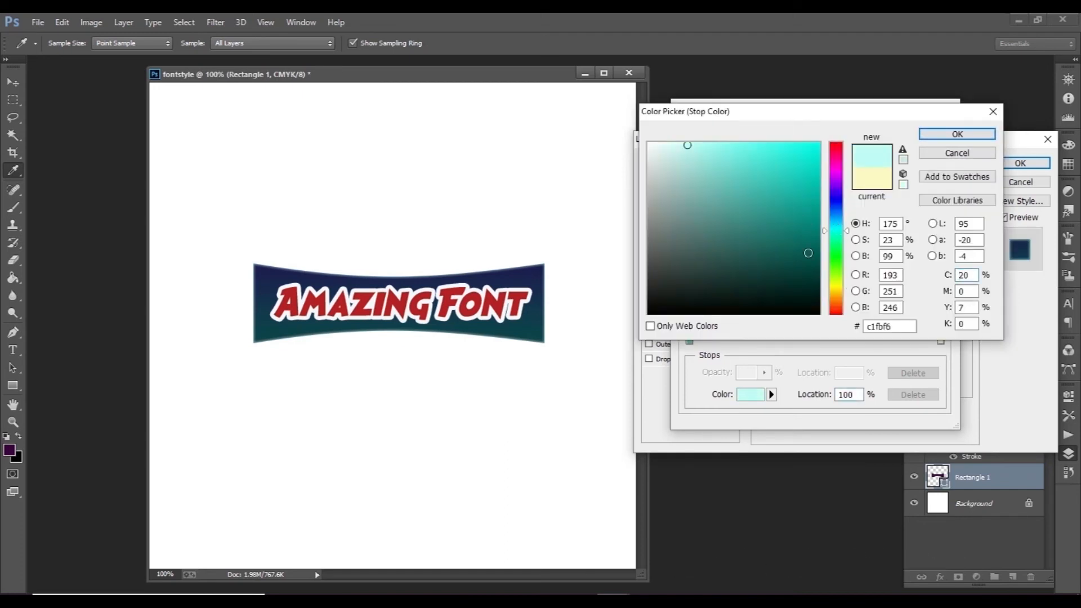
click(808, 268)
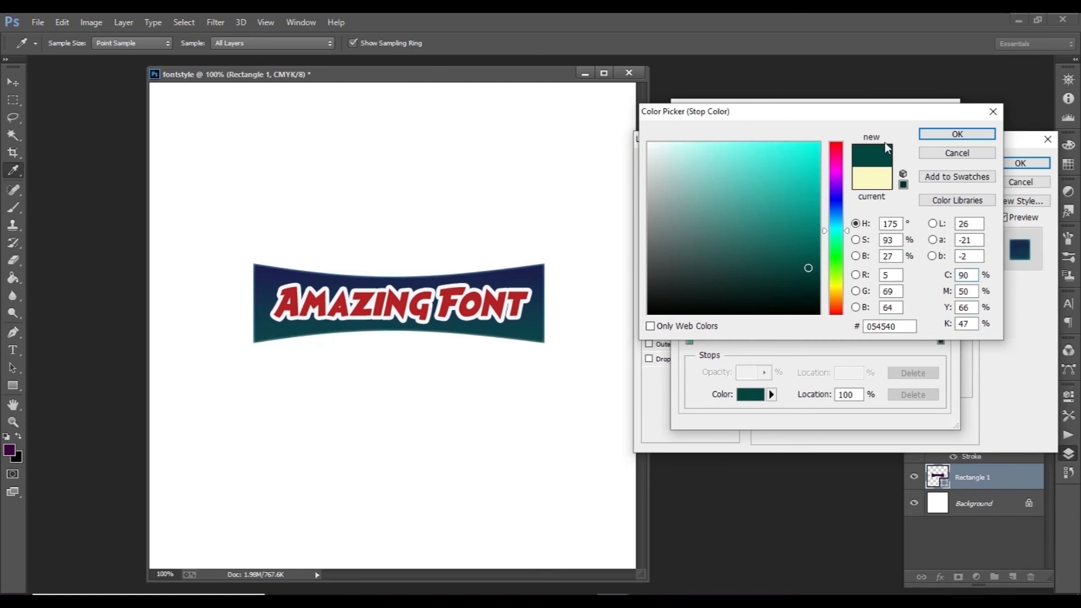
click(935, 138)
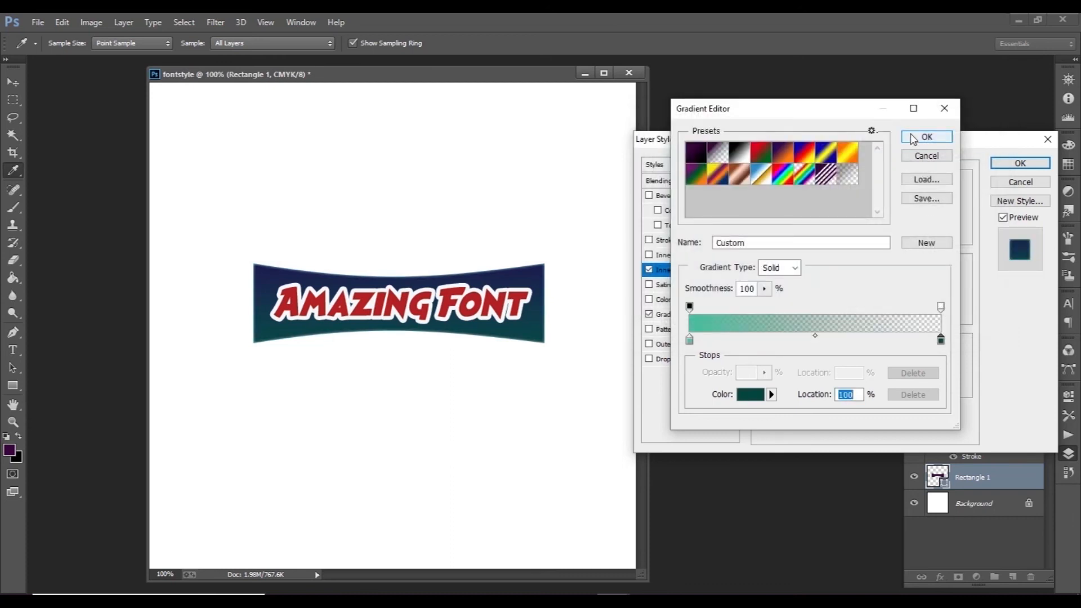
click(914, 138)
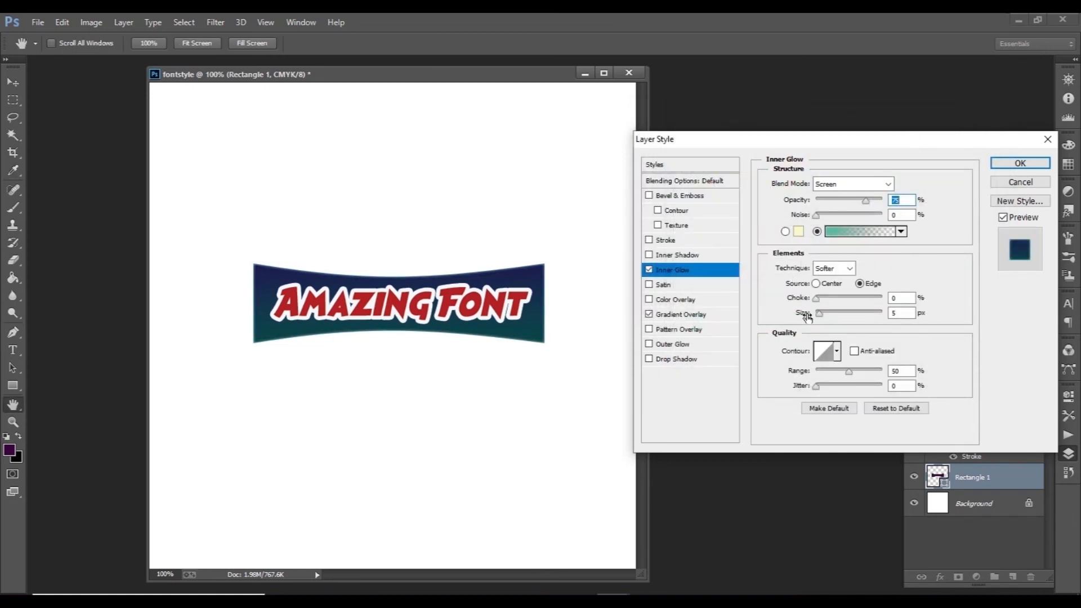
Step: Set the Inner Glow's size to 16 px and choke to 33%, and apply the layer style
drag(820, 319, 833, 318)
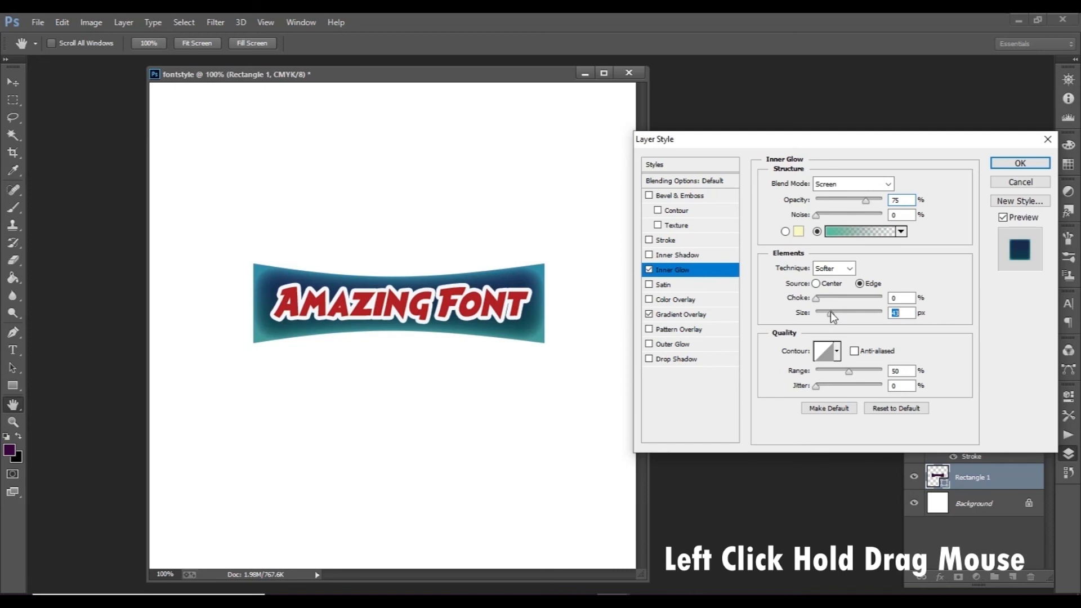
drag(832, 318, 815, 321)
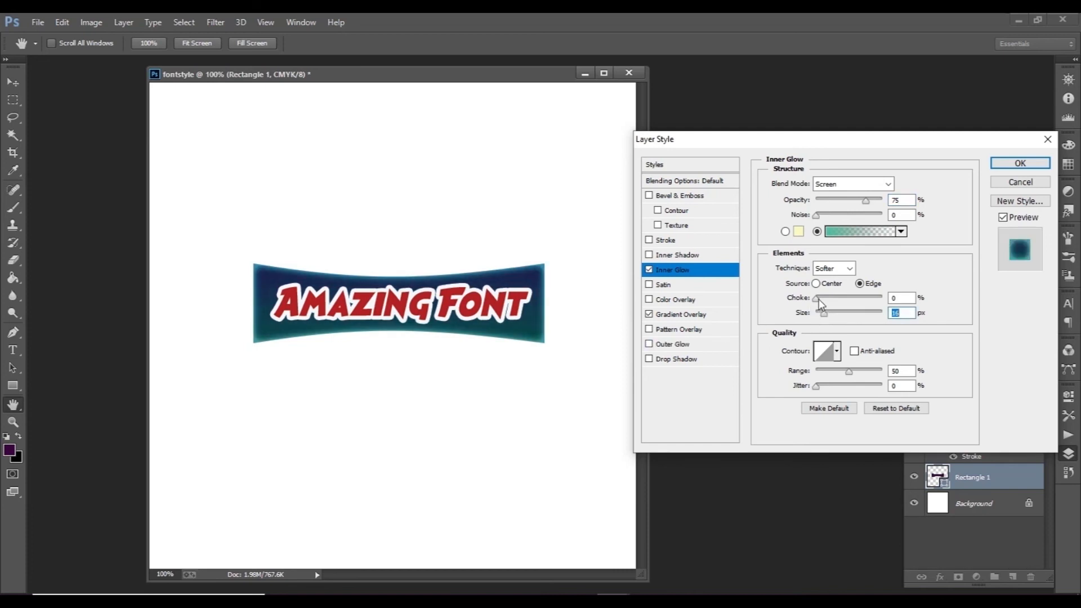
mouse_move(817, 299)
mouse_down()
mouse_move(878, 307)
mouse_move(838, 310)
mouse_up()
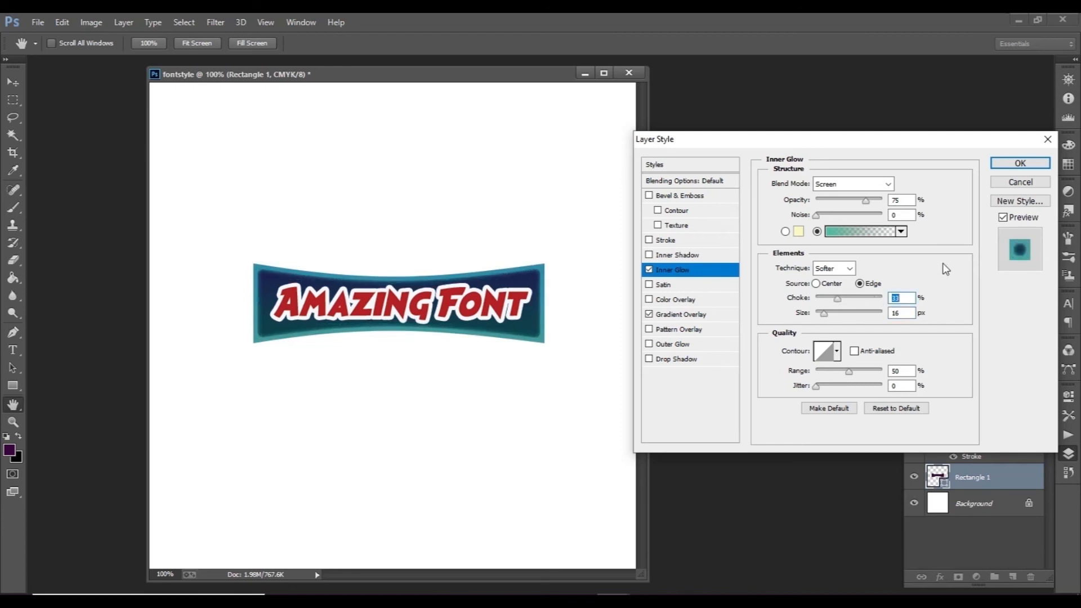
click(1020, 163)
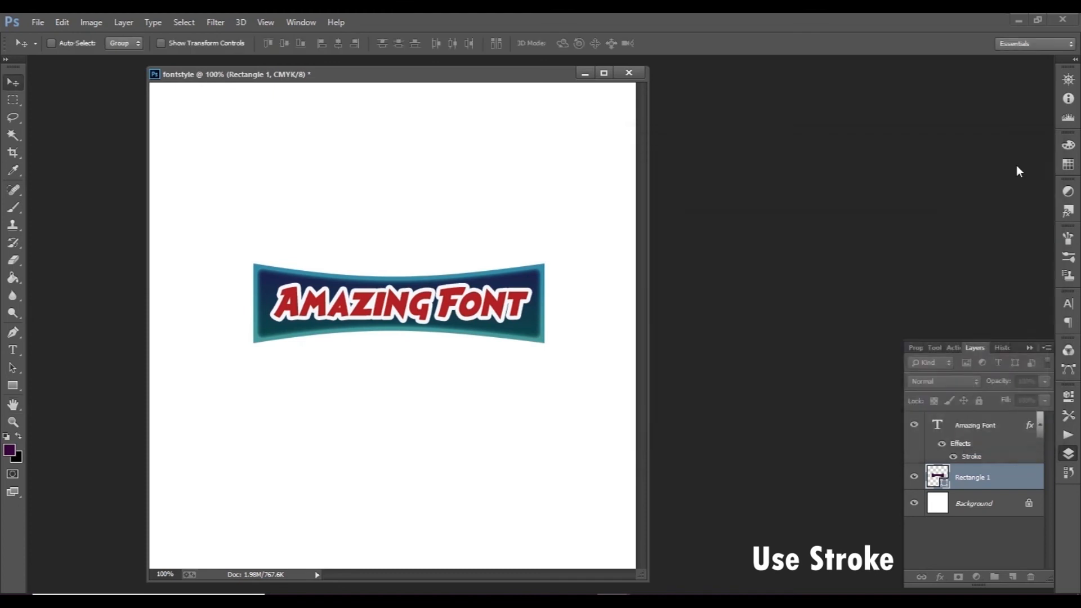
Step: Add a Stroke layer style to Rectangle 1 and set its color to dark green #055217
double_click(1013, 485)
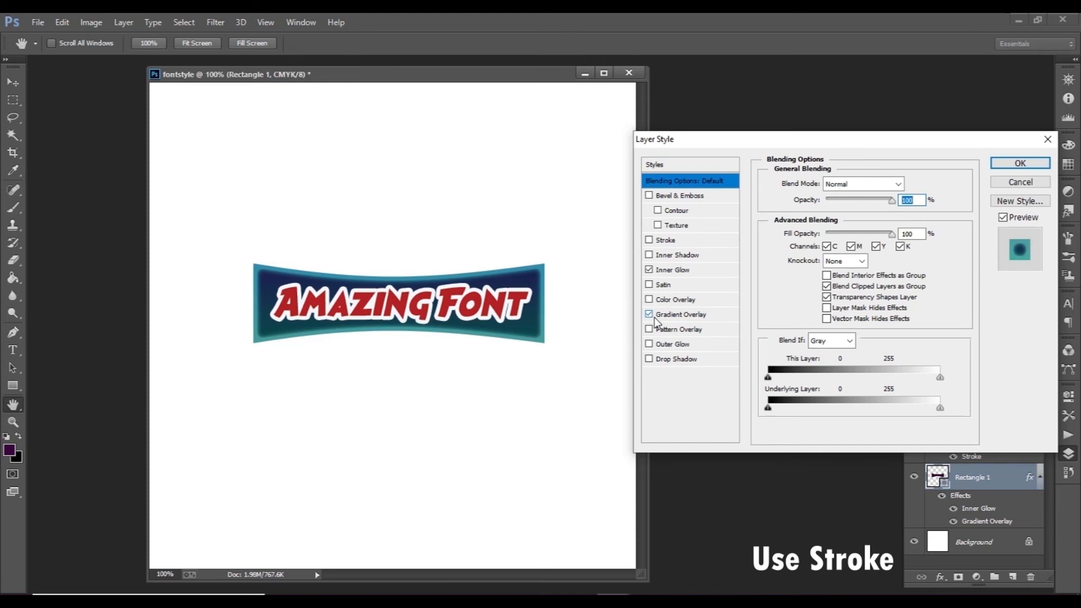
click(666, 239)
click(813, 260)
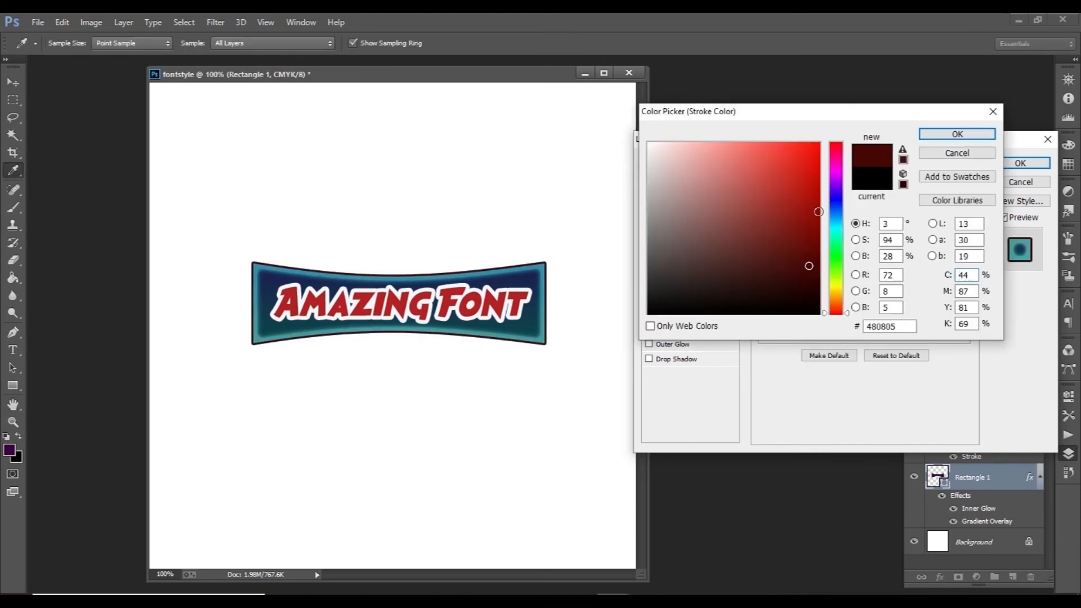
click(835, 251)
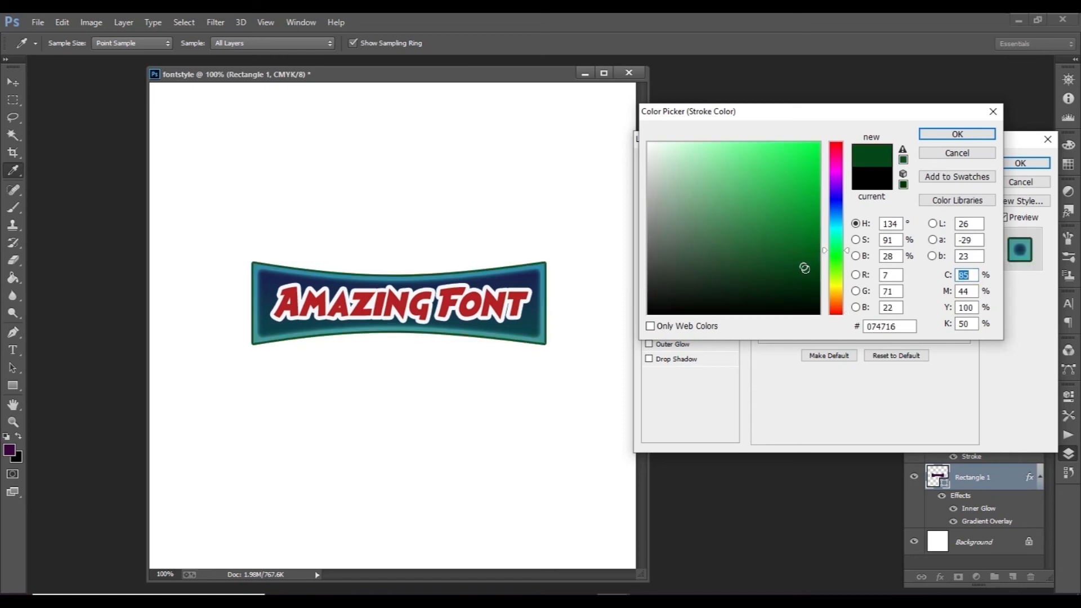
click(809, 259)
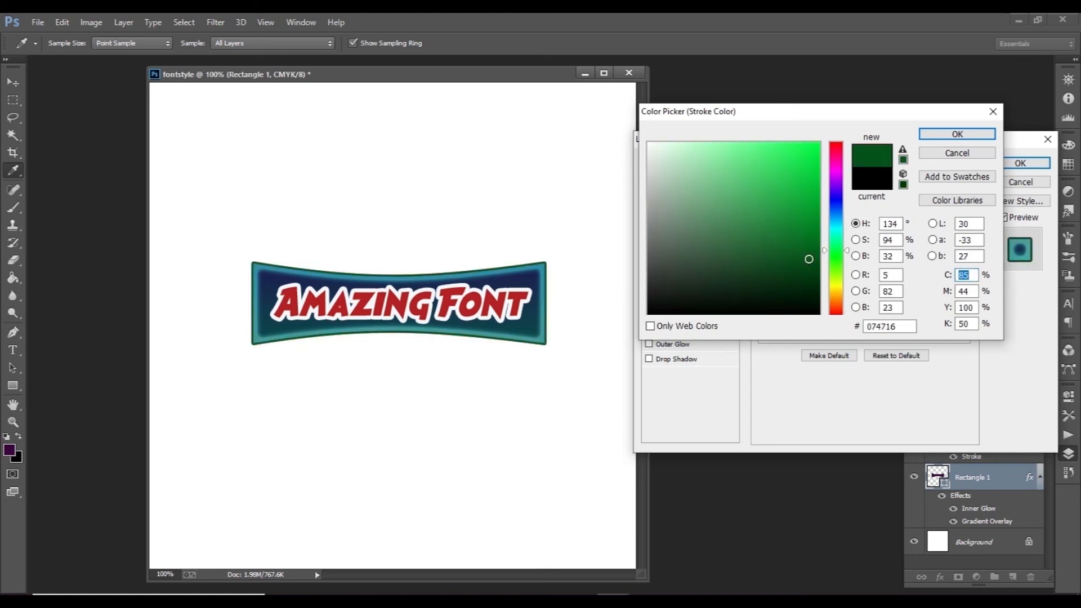
click(934, 139)
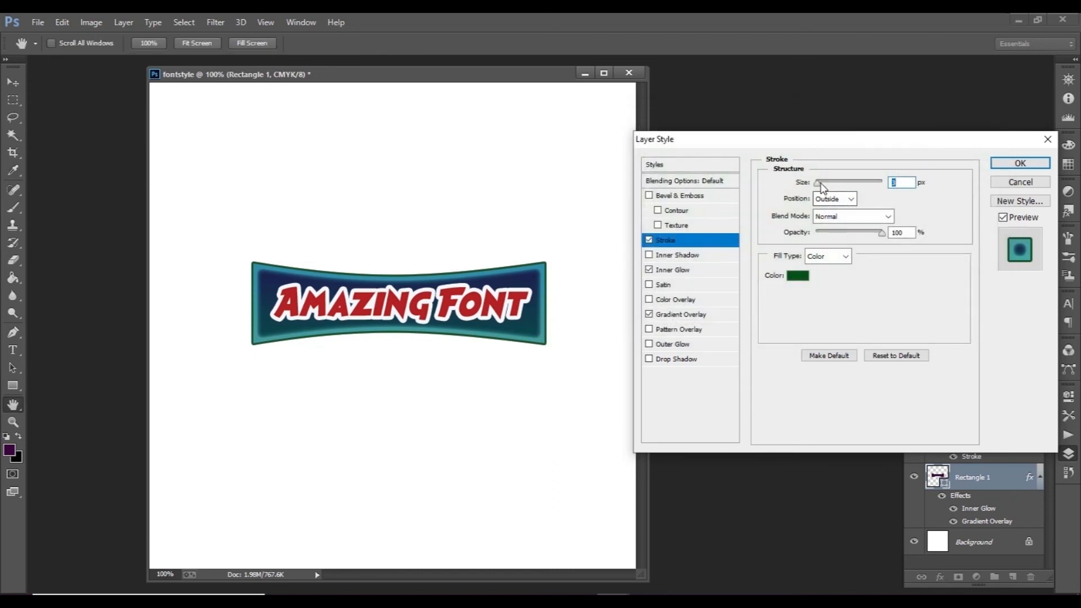
Step: Slightly increase the size of Rectangle 1's outside stroke and apply the layer style
drag(820, 183, 821, 183)
click(994, 166)
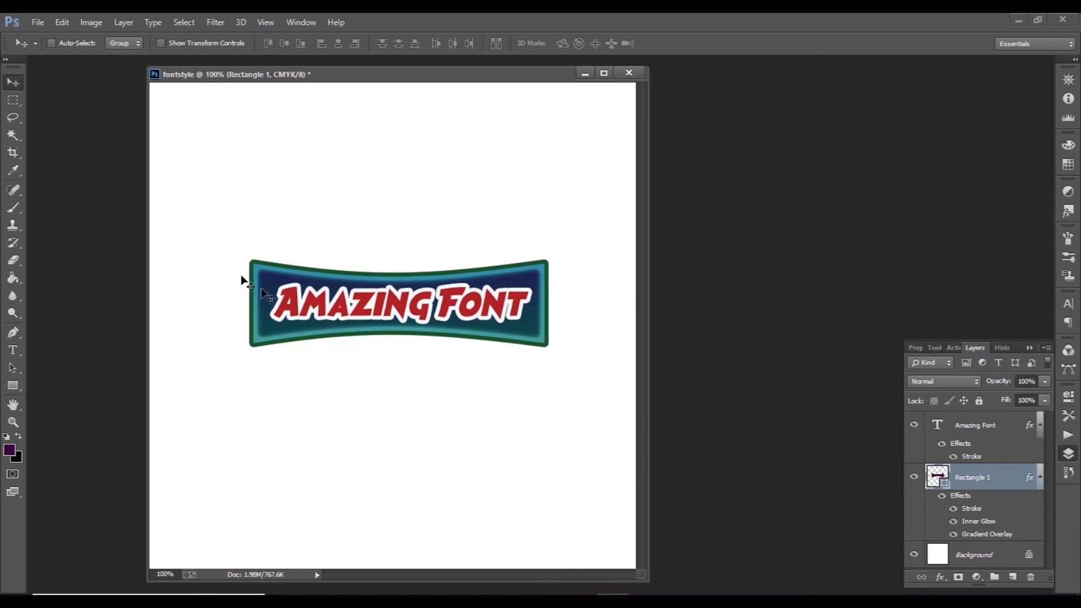
Step: Crop the canvas closely around the Amazing Font banner to about 482 × 150 px, leaving a narrow white margin
click(14, 155)
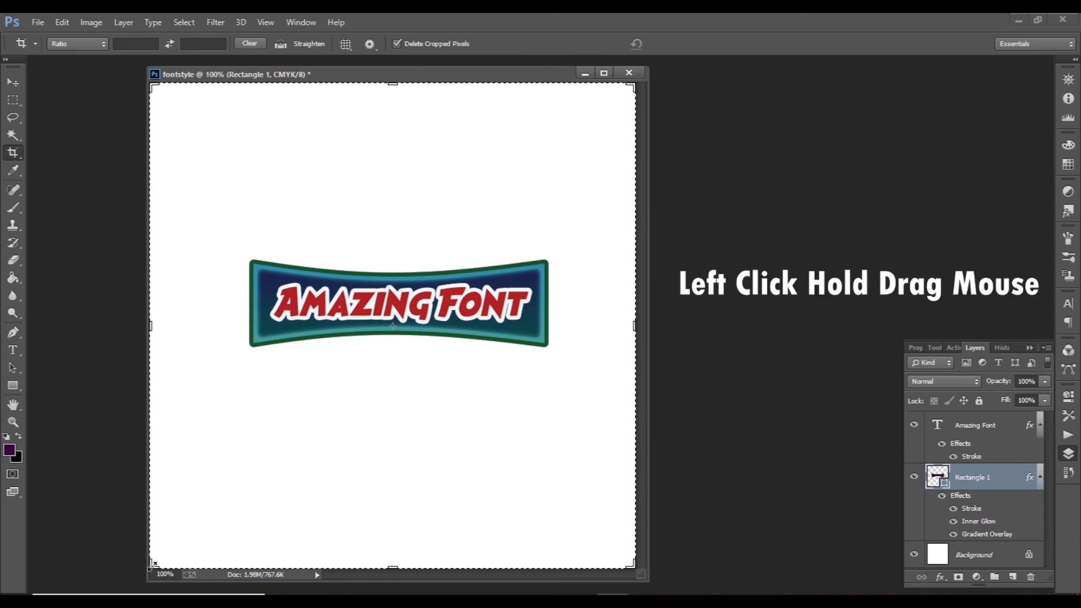
drag(153, 563, 195, 460)
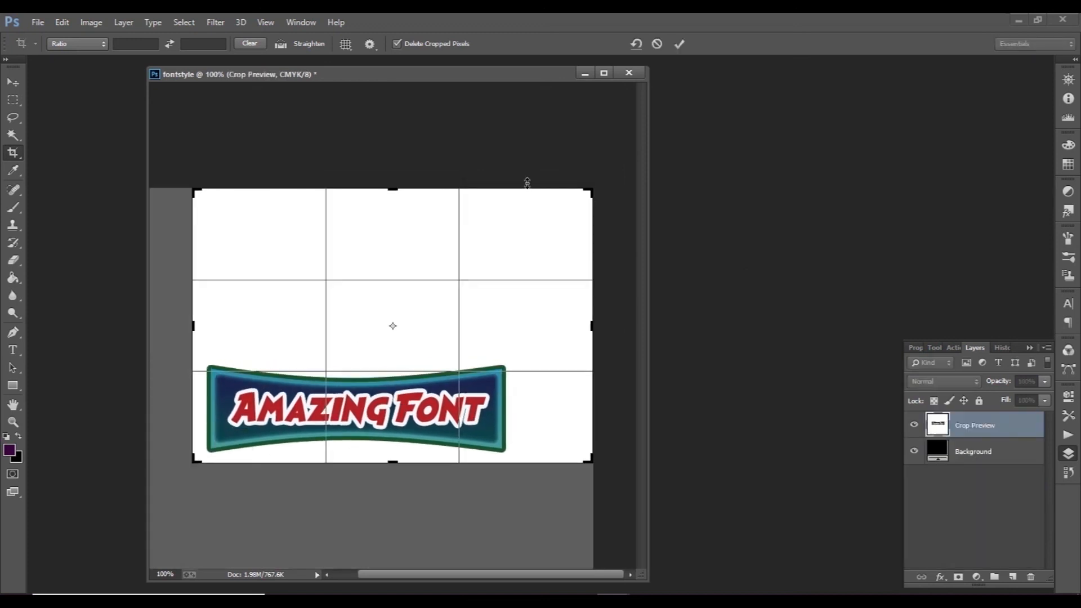
drag(589, 190, 552, 265)
drag(393, 265, 394, 276)
drag(393, 374, 392, 375)
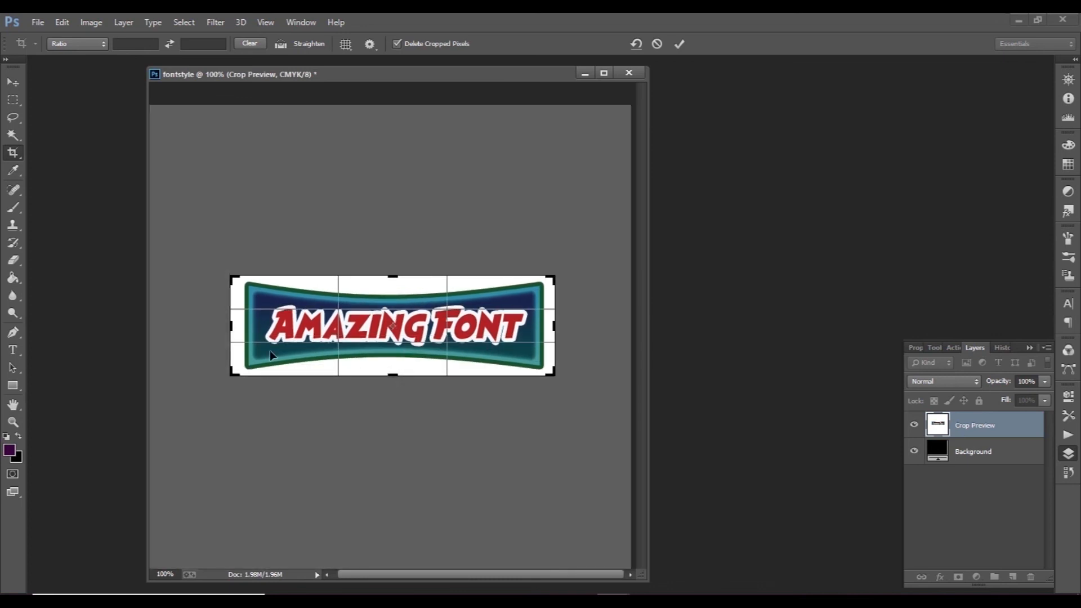
click(680, 45)
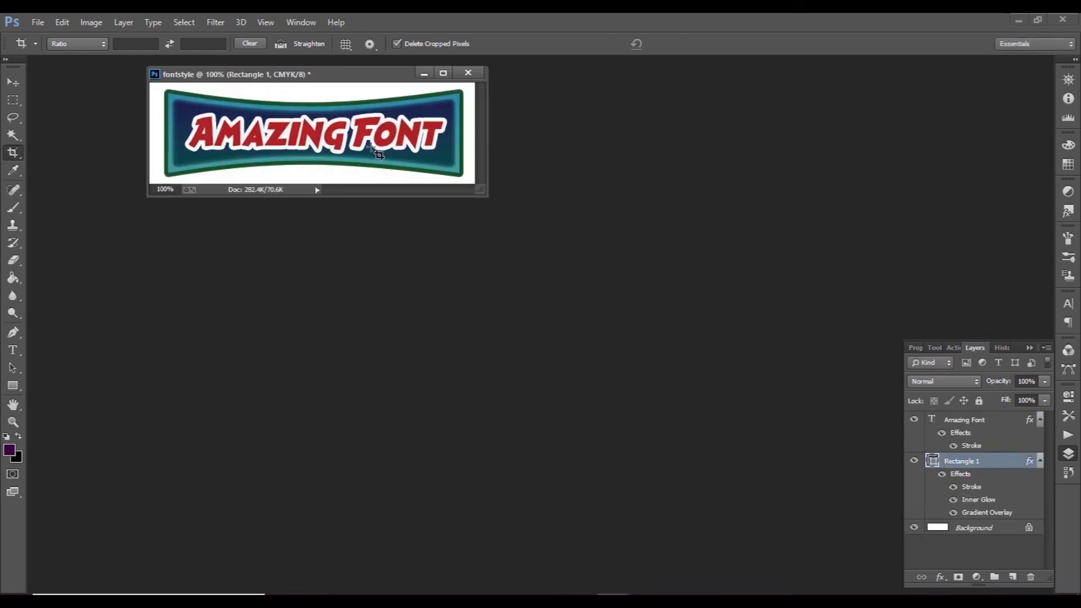
click(12, 82)
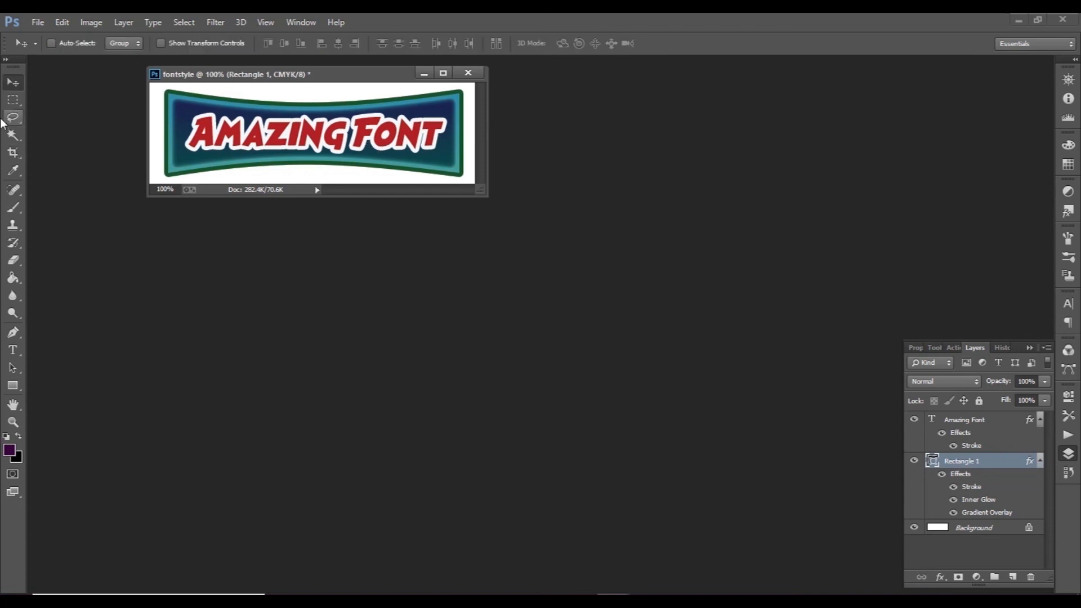
Step: Export the banner with Save for Web as a PNG-24 image named fontstyle on the Desktop
click(37, 23)
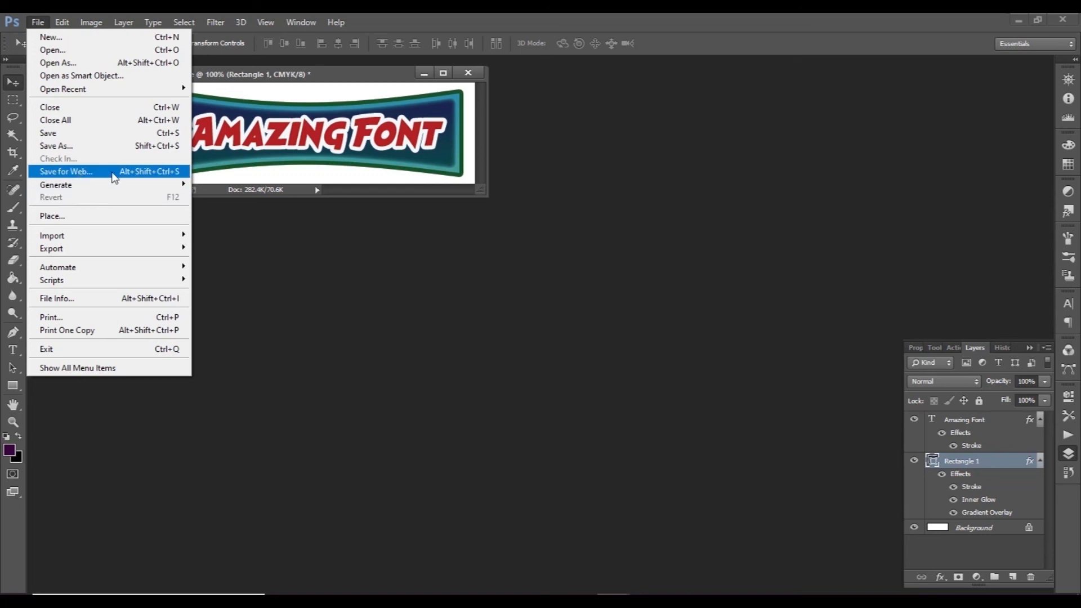
click(79, 172)
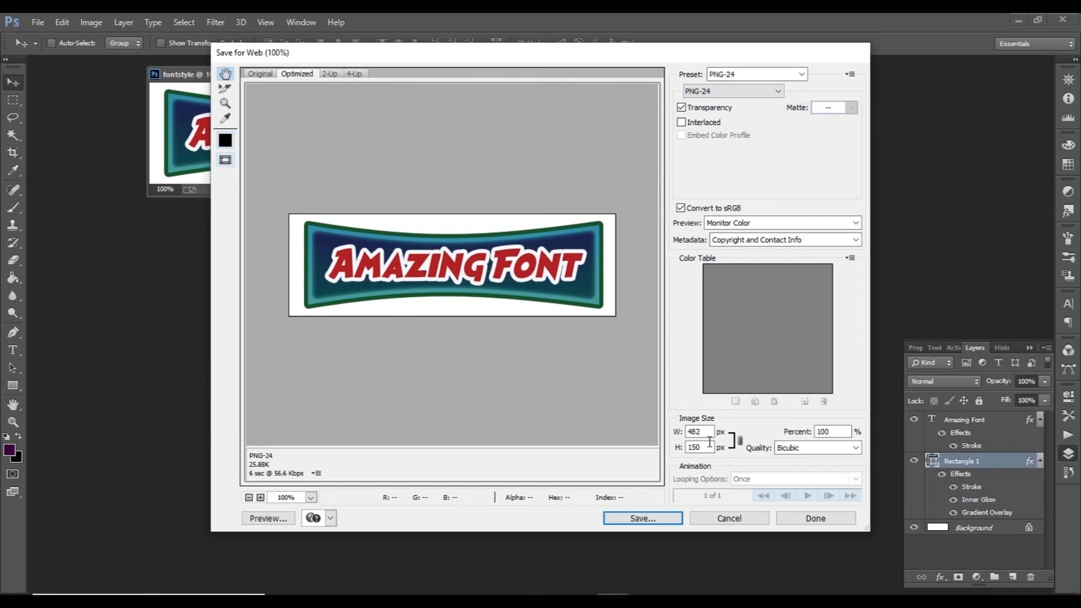
click(661, 520)
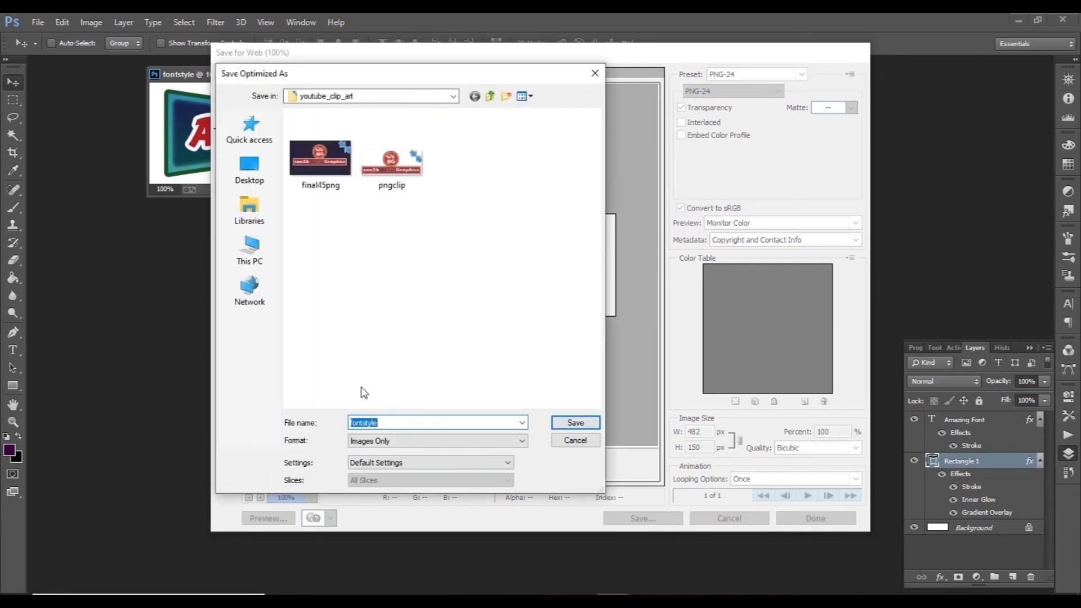
click(237, 180)
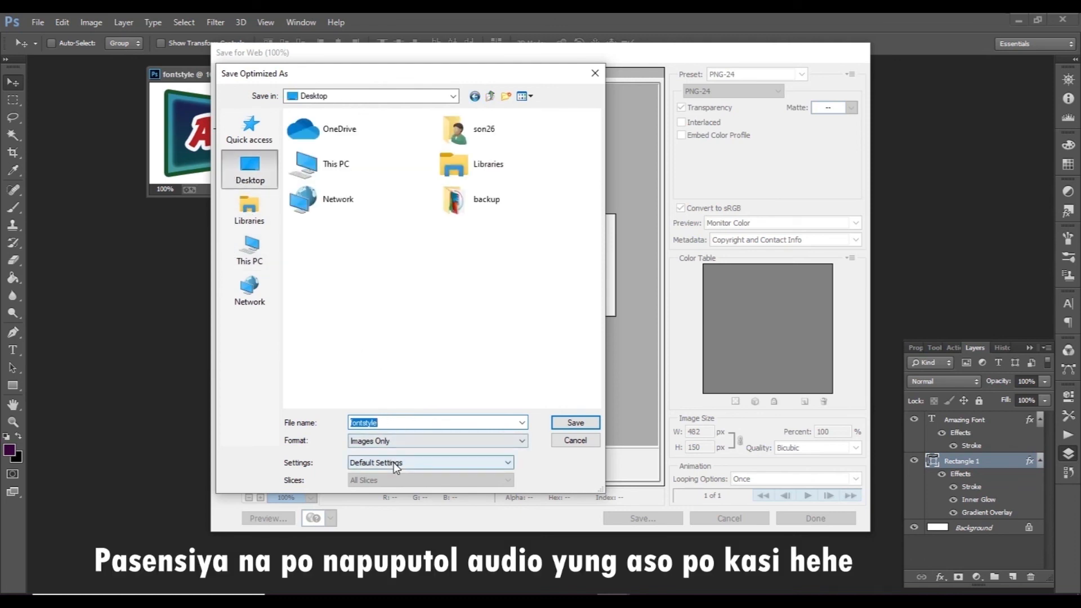
click(580, 423)
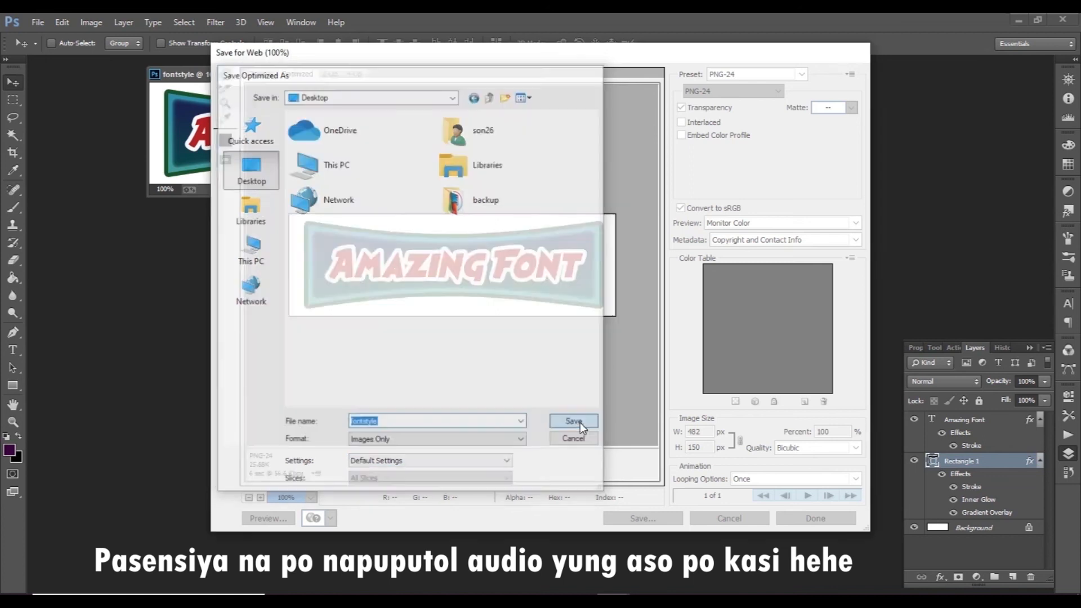